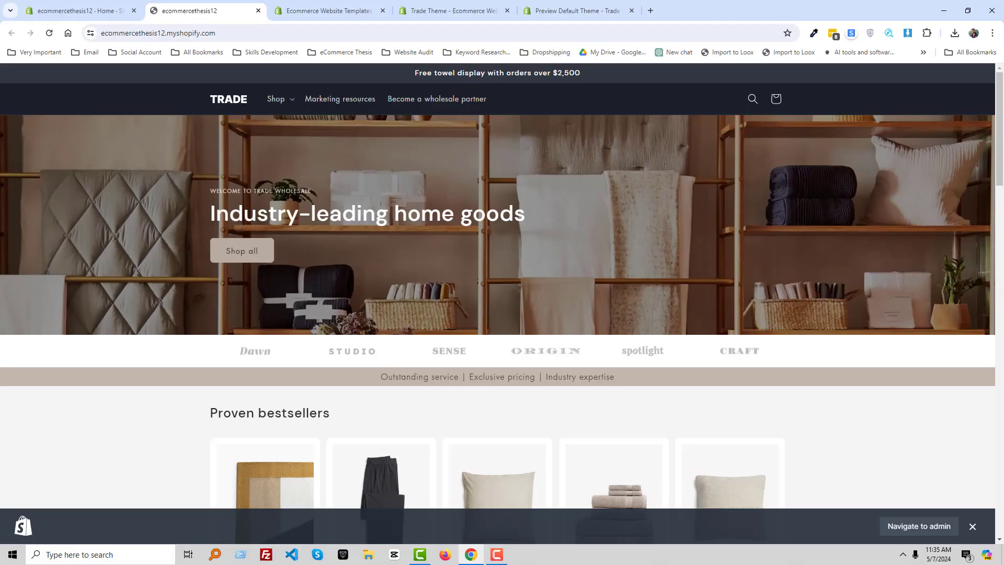
pyautogui.scroll(-5, 502, 313)
pyautogui.scroll(-5, 503, 314)
pyautogui.scroll(-5, 502, 314)
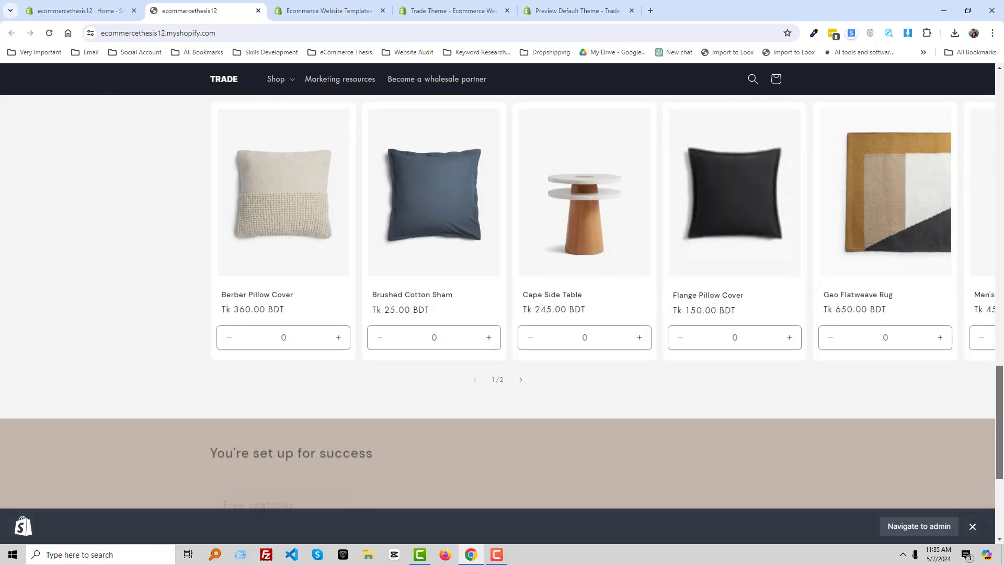
# - Review the Trade demo's Brushed Cotton Sham preview, moving between the Trade details and free themes tabs
pyautogui.click(414, 9)
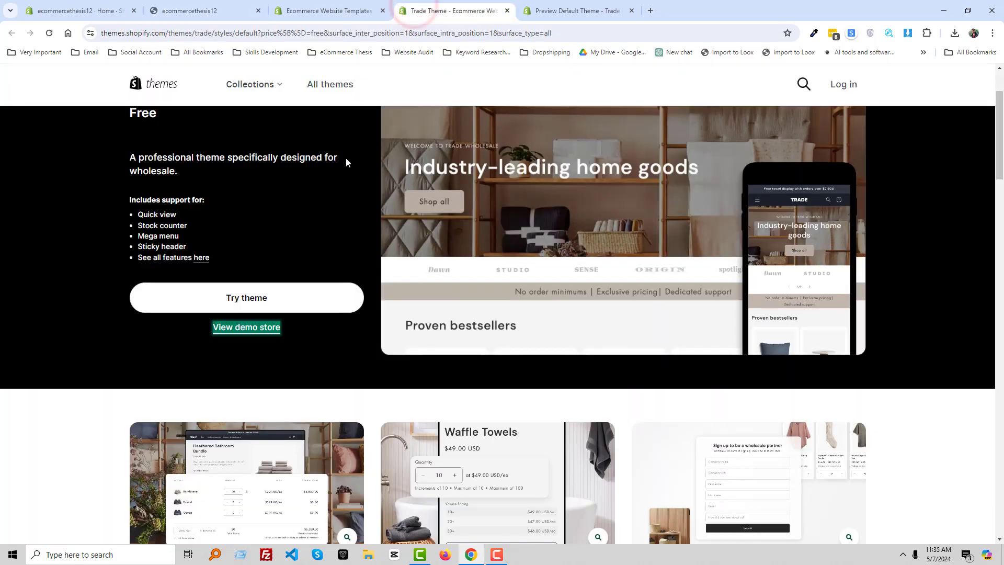
pyautogui.scroll(2, 347, 157)
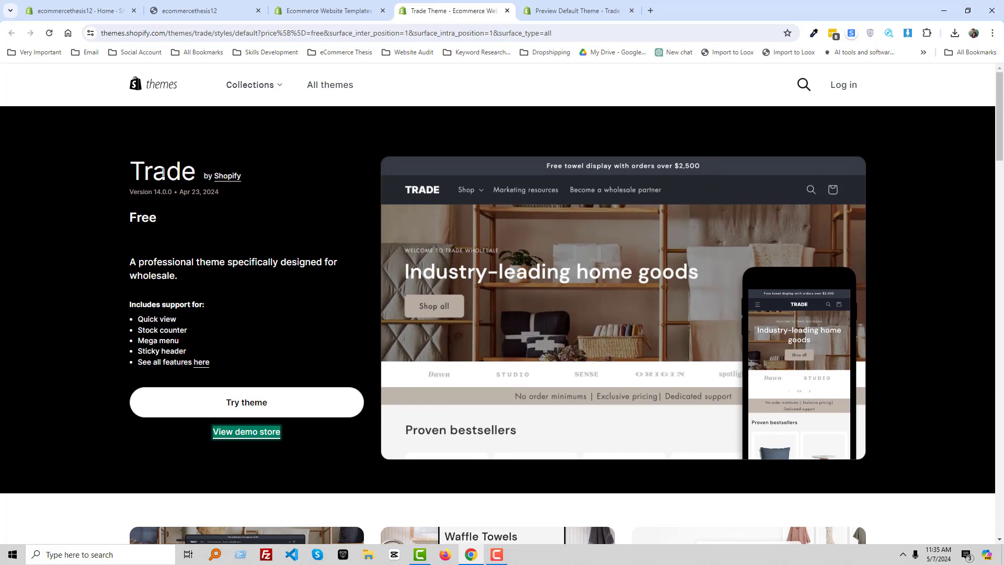
pyautogui.hotkey('ctrl', 'shift', 'Tab')
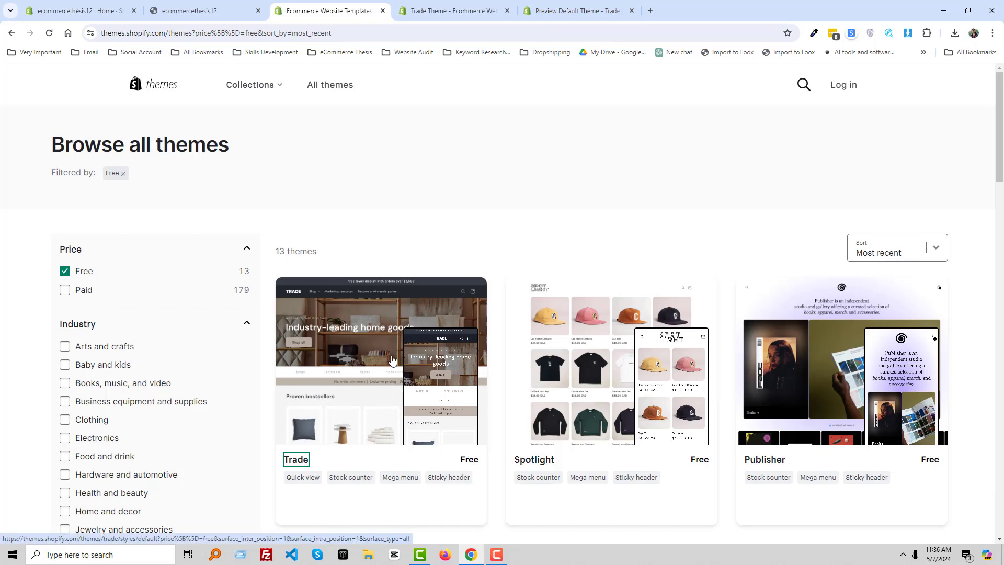
pyautogui.click(427, 11)
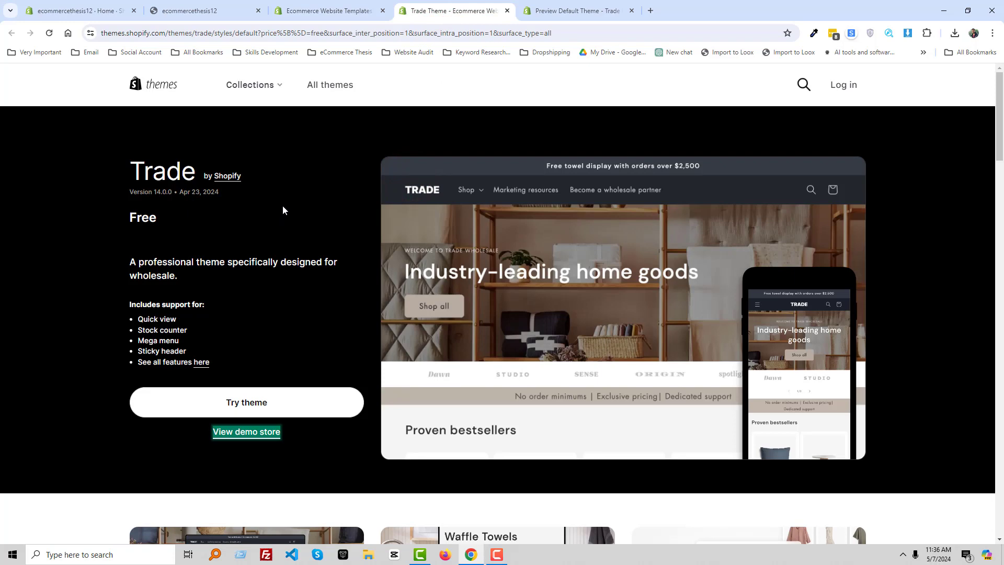
pyautogui.click(560, 6)
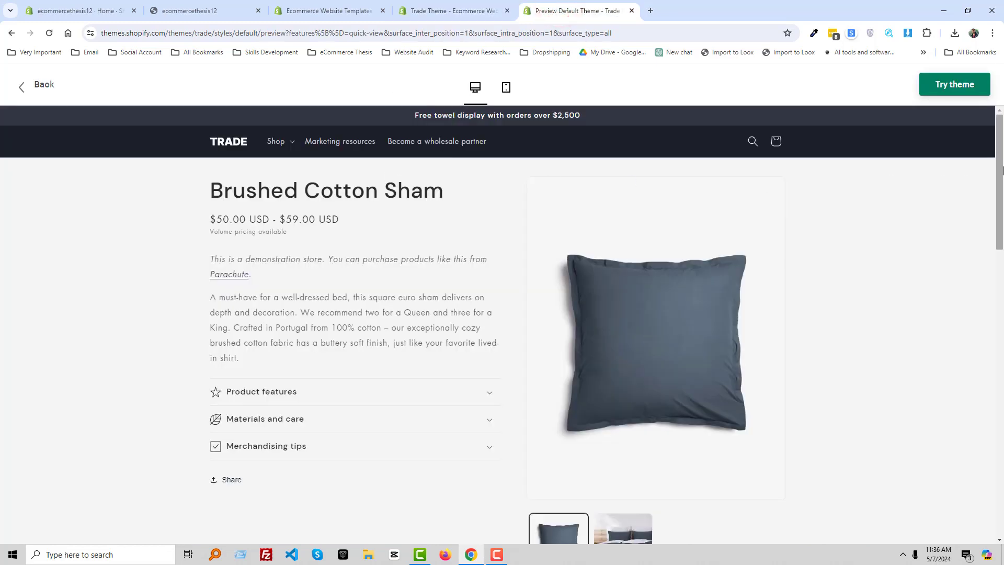
pyautogui.scroll(-1, 997, 163)
pyautogui.moveTo(1002, 196); pyautogui.dragTo(1001, 423)
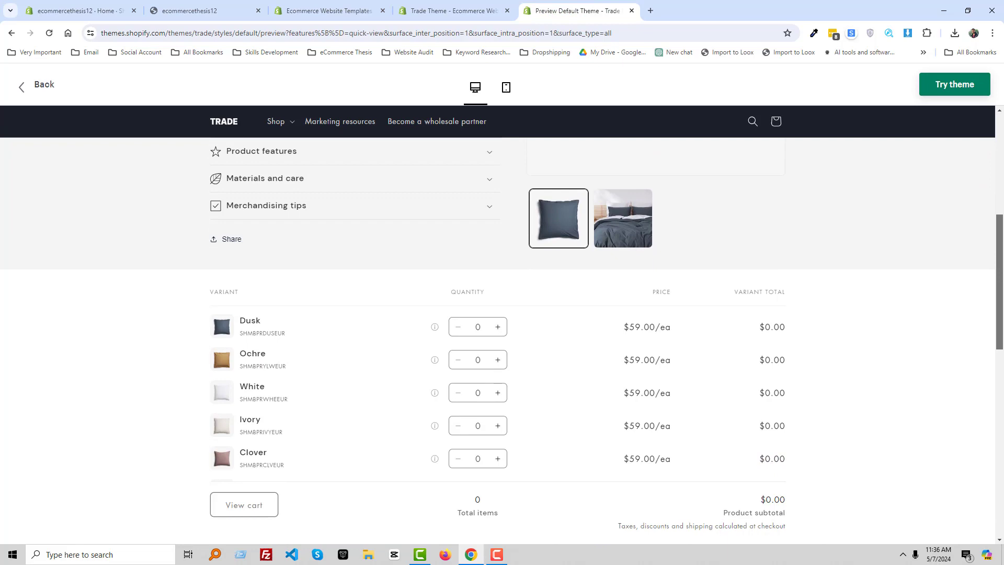
pyautogui.scroll(15, 469, 147)
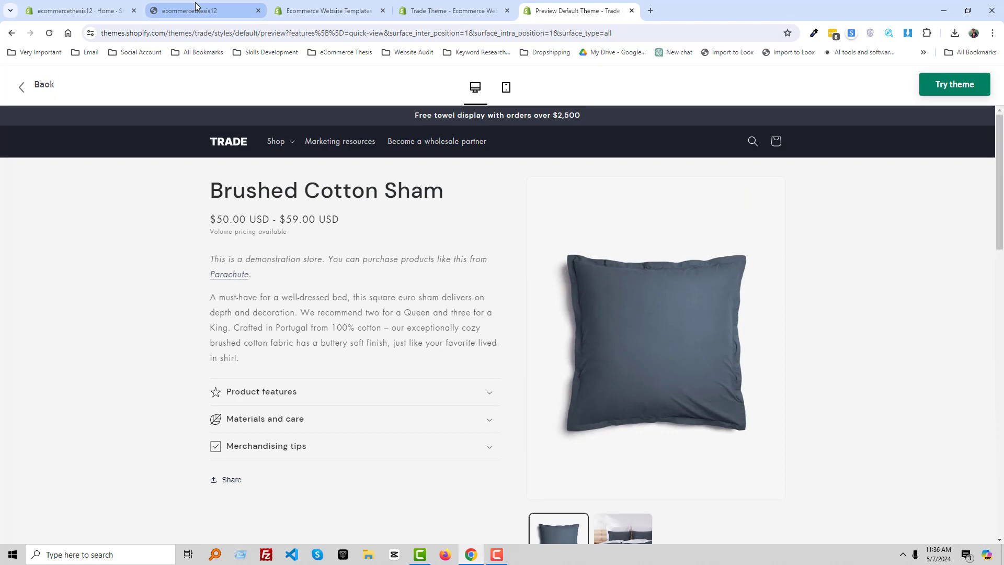
# - From the admin home, open Online Store themes and customize the current Trade theme
pyautogui.click(85, 8)
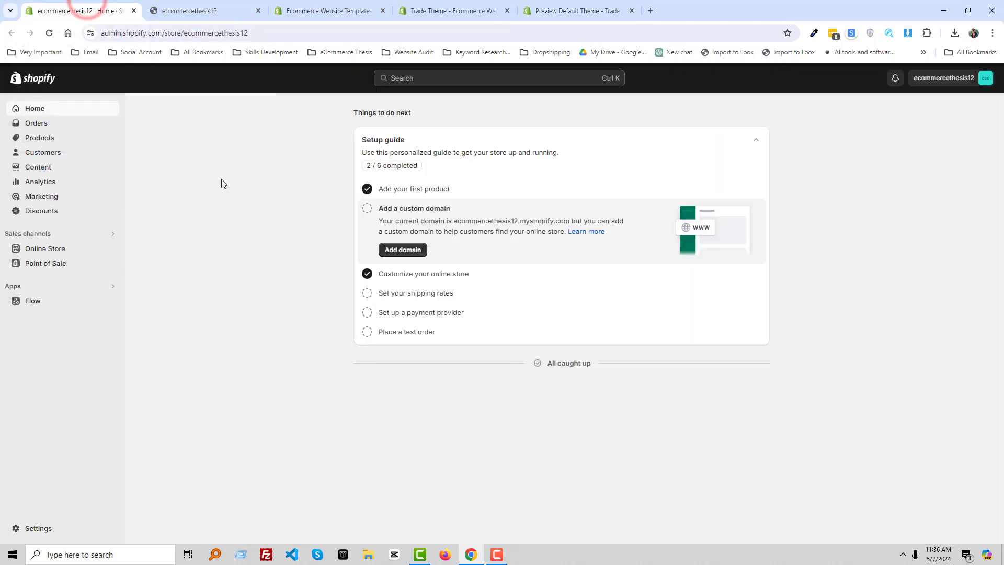
pyautogui.click(188, 10)
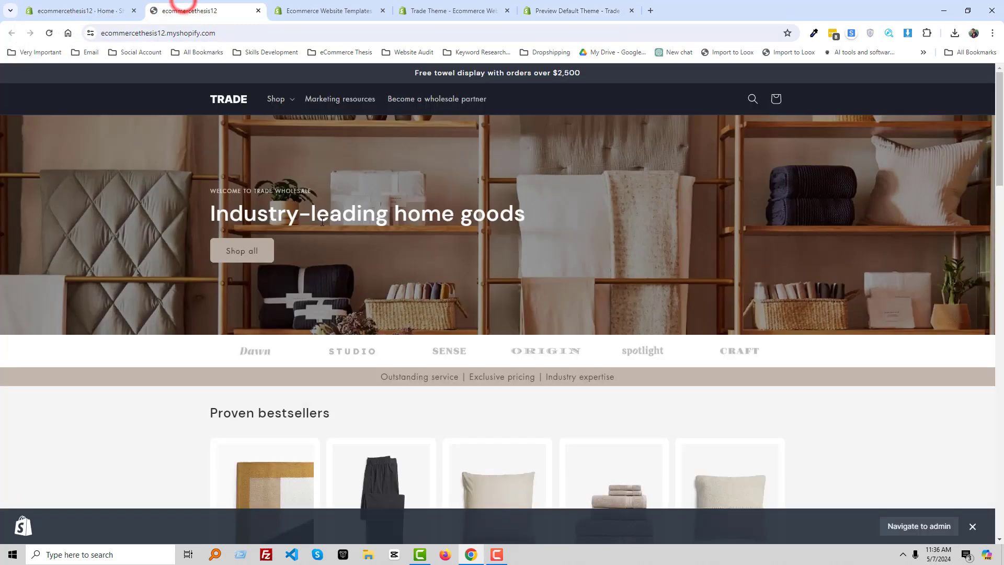
pyautogui.scroll(-5, 321, 228)
pyautogui.scroll(4, 312, 248)
pyautogui.scroll(1, 312, 247)
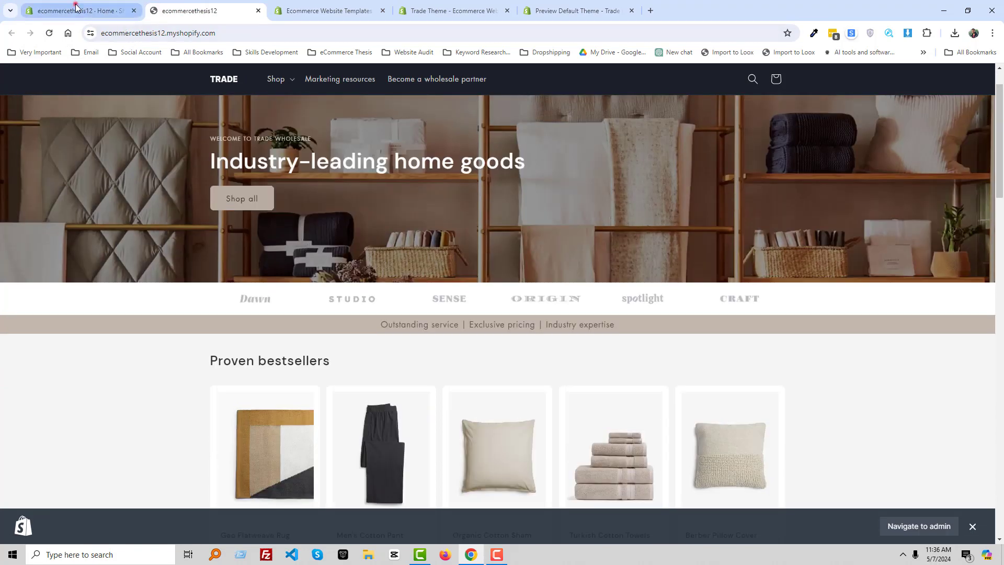
pyautogui.click(79, 8)
pyautogui.click(49, 249)
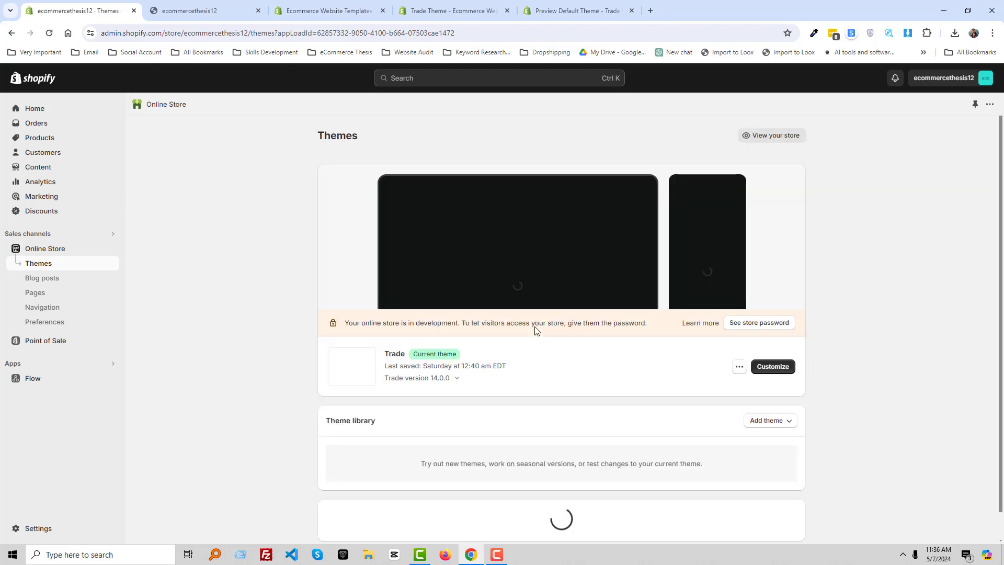
pyautogui.click(777, 367)
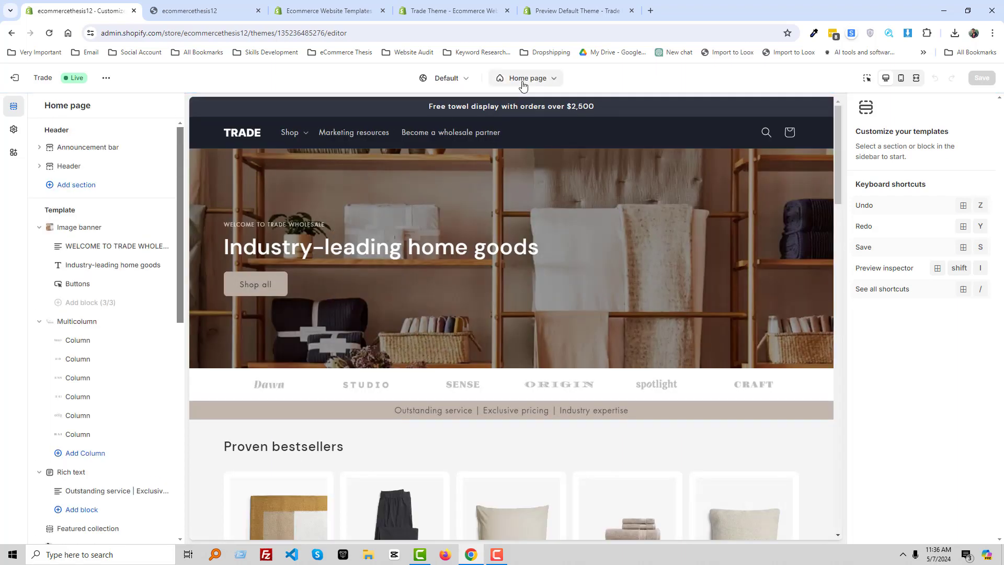
# - Switch the editor to the Default product template previewing Berber Pillow Cover
pyautogui.click(527, 81)
pyautogui.click(489, 140)
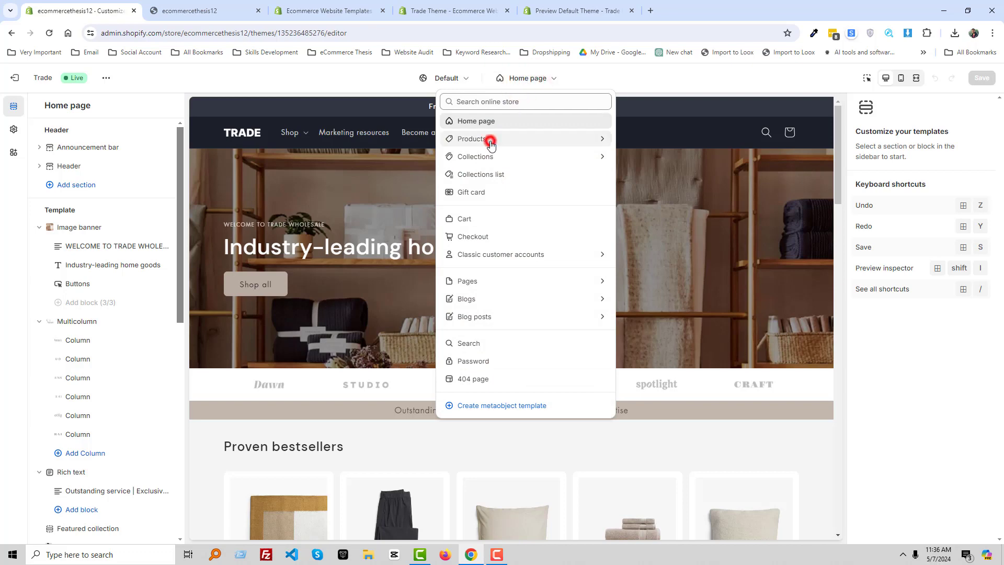
pyautogui.click(490, 150)
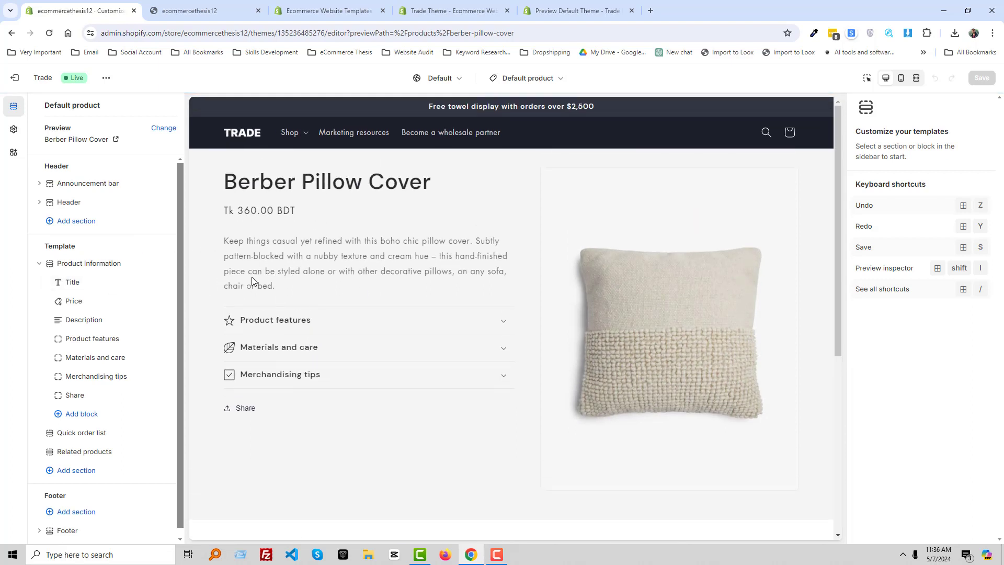
# - Inspect the Product features, Merchandising tips and Materials and care row blocks, adding no block
pyautogui.click(276, 320)
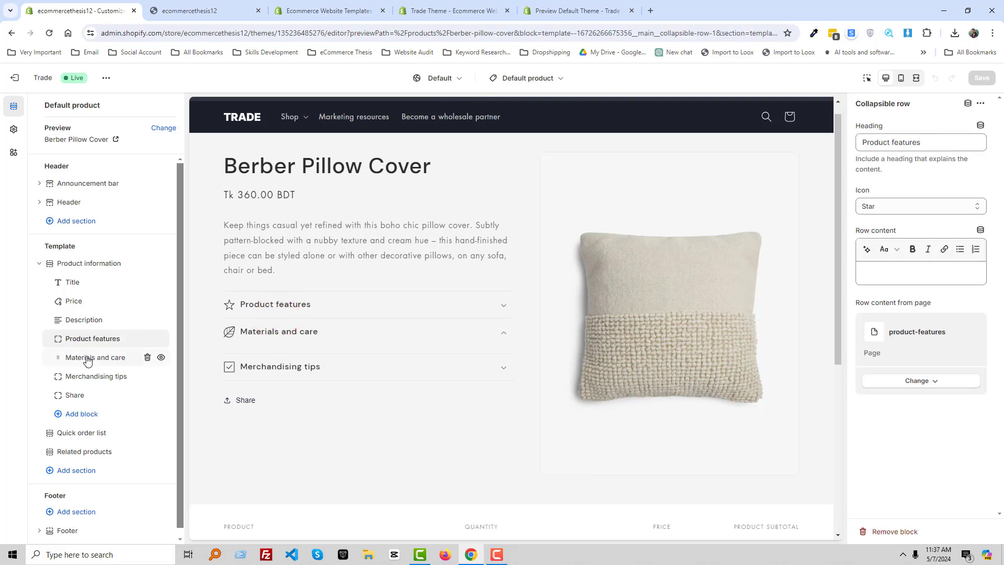
pyautogui.click(88, 360)
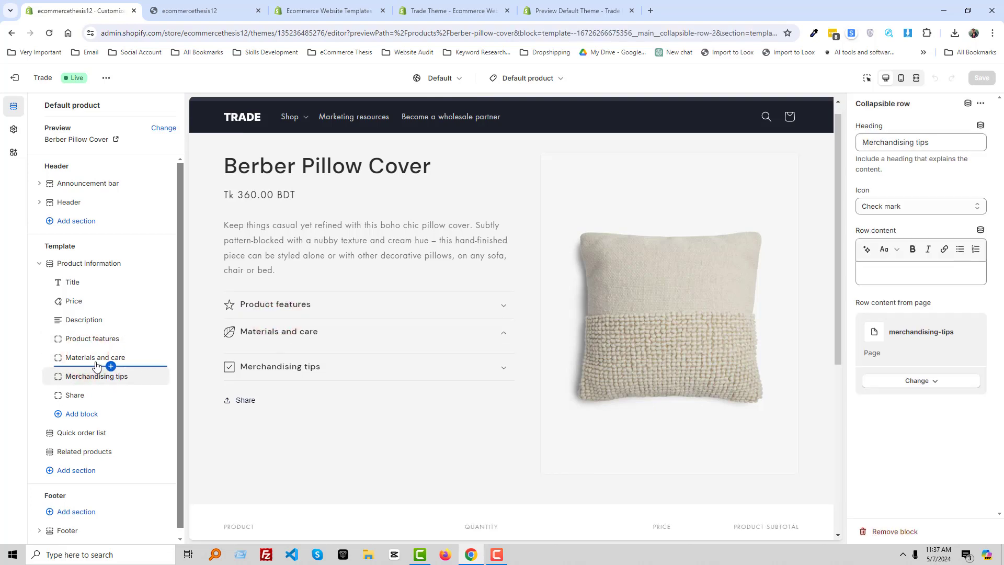
pyautogui.click(87, 357)
pyautogui.click(111, 347)
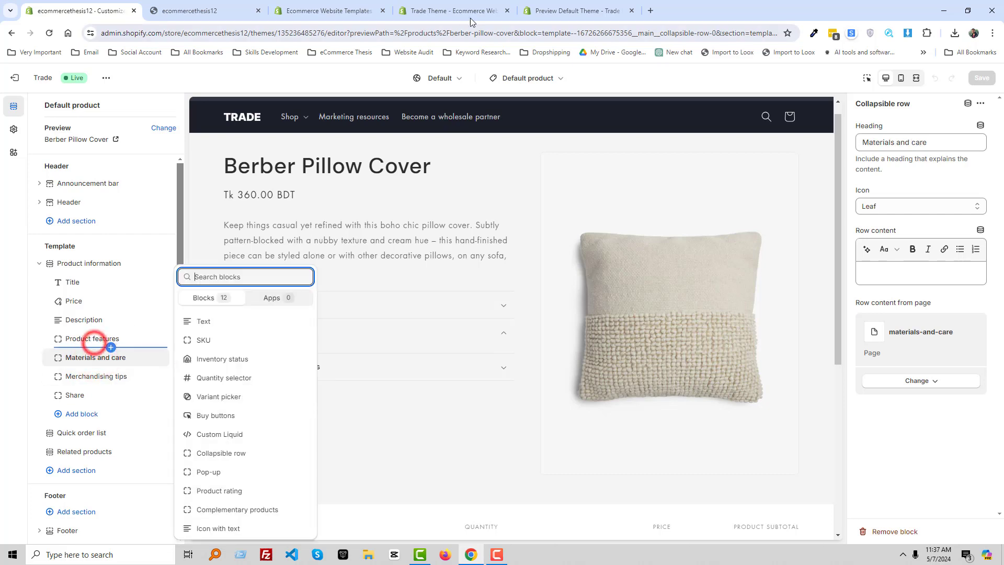
pyautogui.click(3, 354)
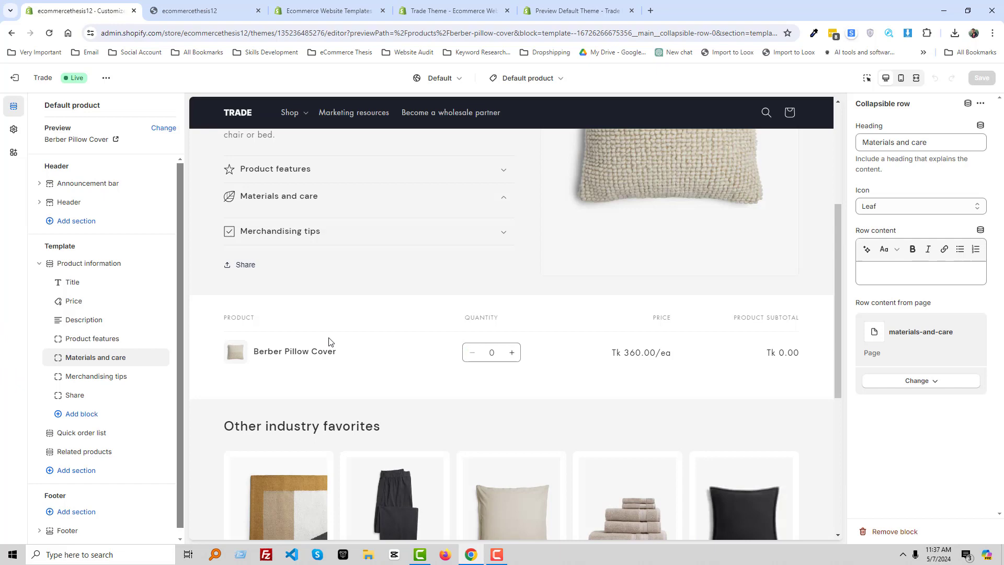
# - Expand the Materials and care and Merchandising tips rows in the Trade demo preview
pyautogui.click(549, 11)
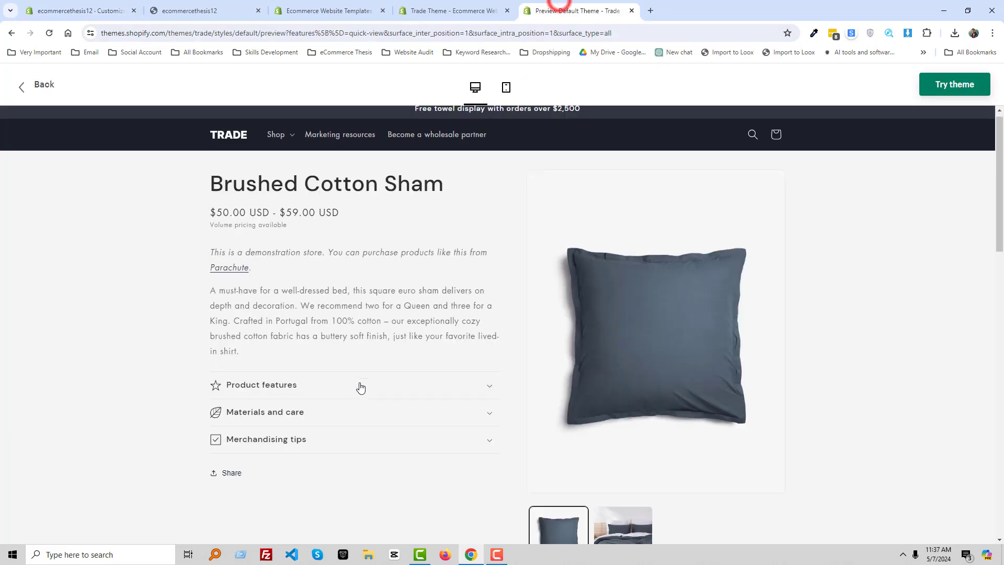
pyautogui.scroll(-3, 360, 385)
pyautogui.scroll(-2, 345, 383)
pyautogui.scroll(-2, 300, 348)
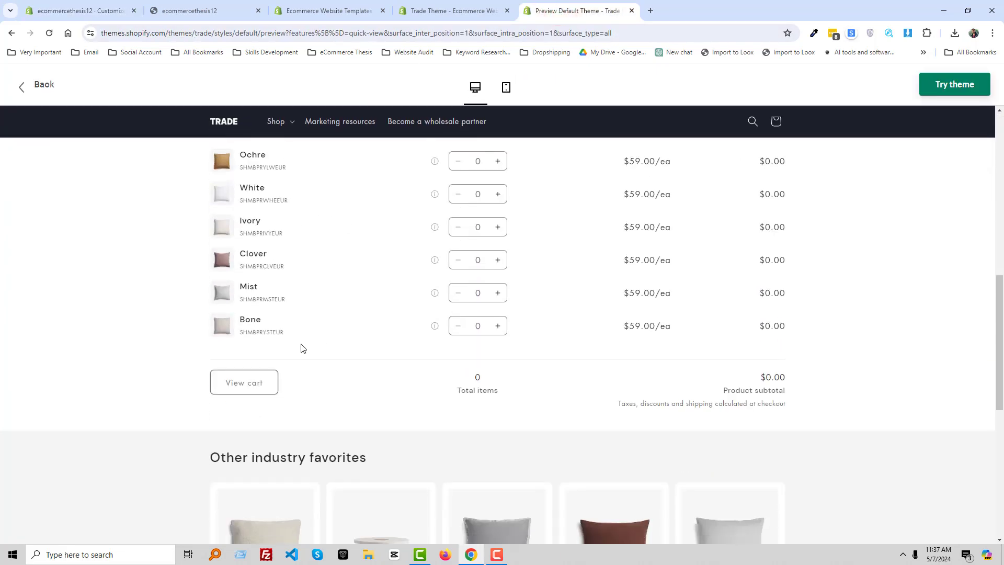
pyautogui.scroll(2, 338, 303)
pyautogui.scroll(-1, 478, 430)
pyautogui.scroll(1, 471, 415)
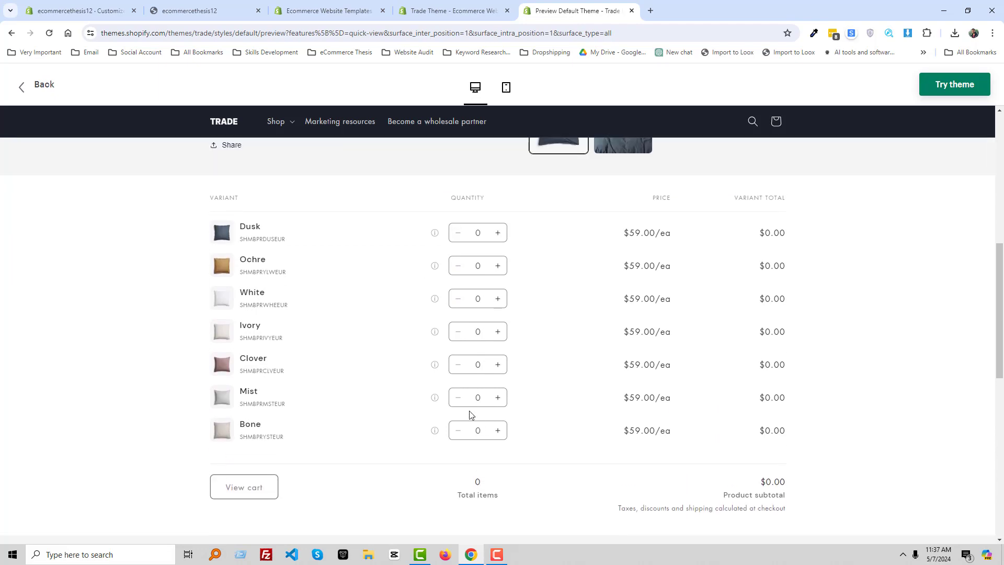
pyautogui.scroll(1, 348, 397)
pyautogui.scroll(3, 299, 358)
pyautogui.scroll(-1, 336, 395)
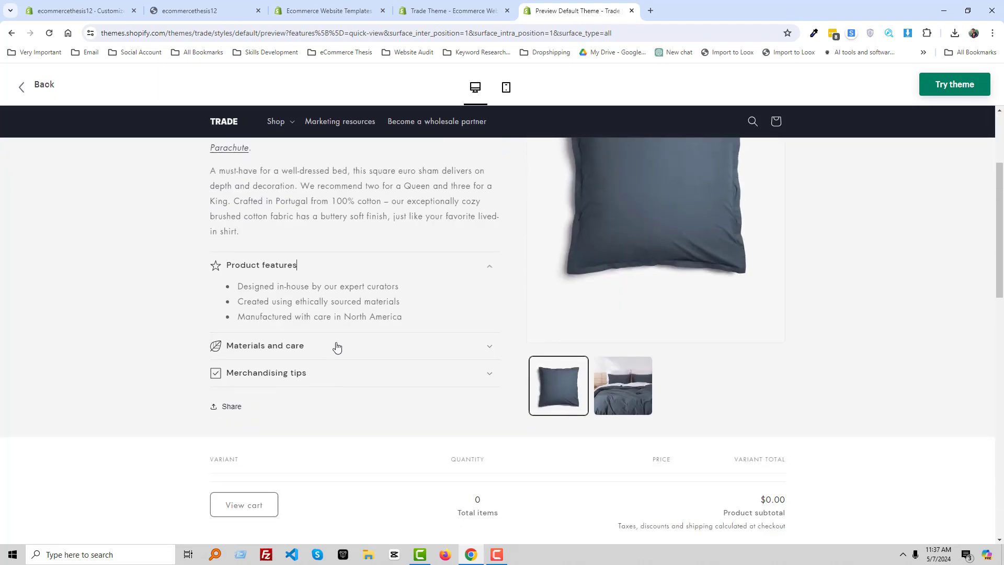
pyautogui.click(335, 346)
pyautogui.click(326, 405)
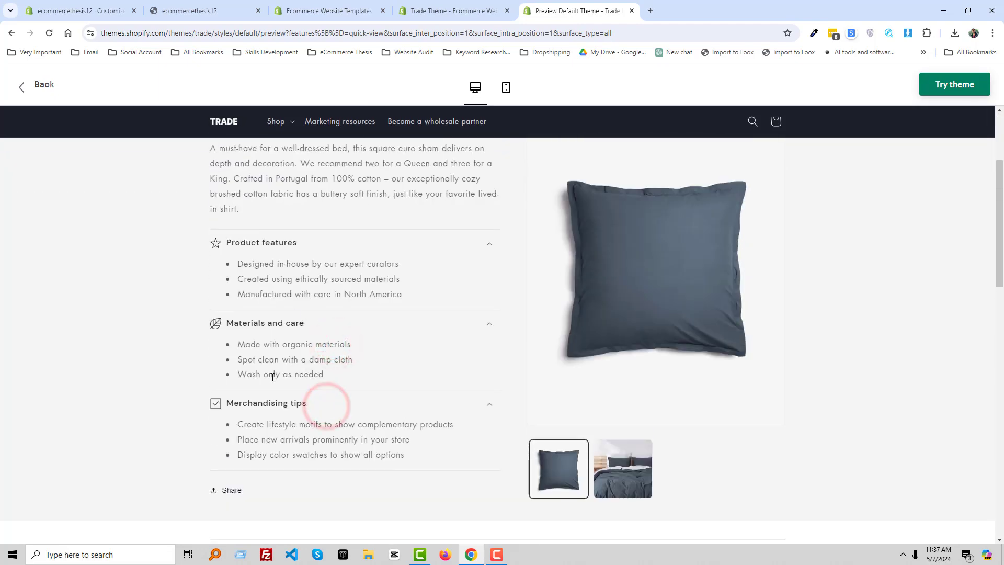
pyautogui.scroll(1, 288, 361)
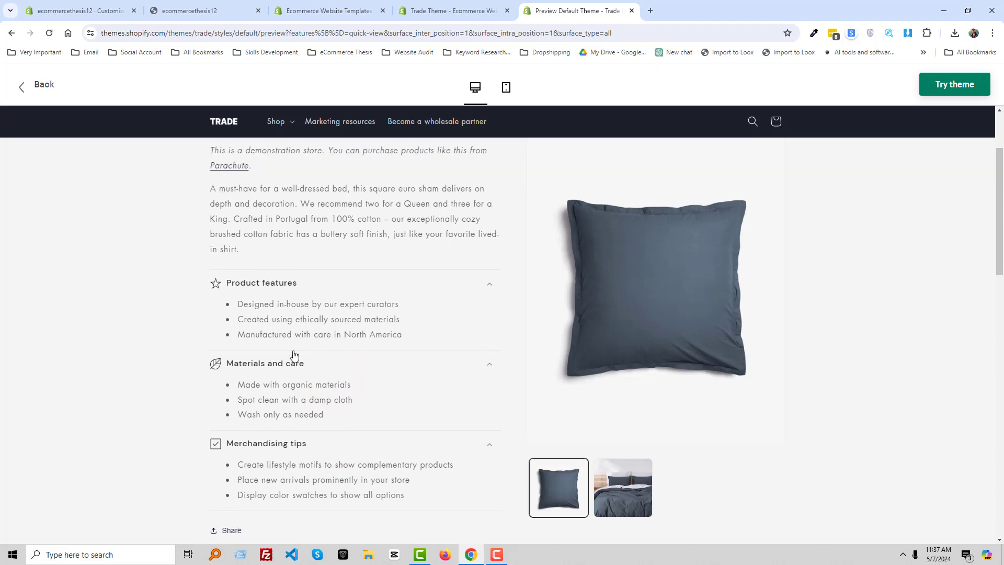
# - Close the extra all-themes listing and Trade theme details tabs
pyautogui.click(201, 10)
pyautogui.click(334, 4)
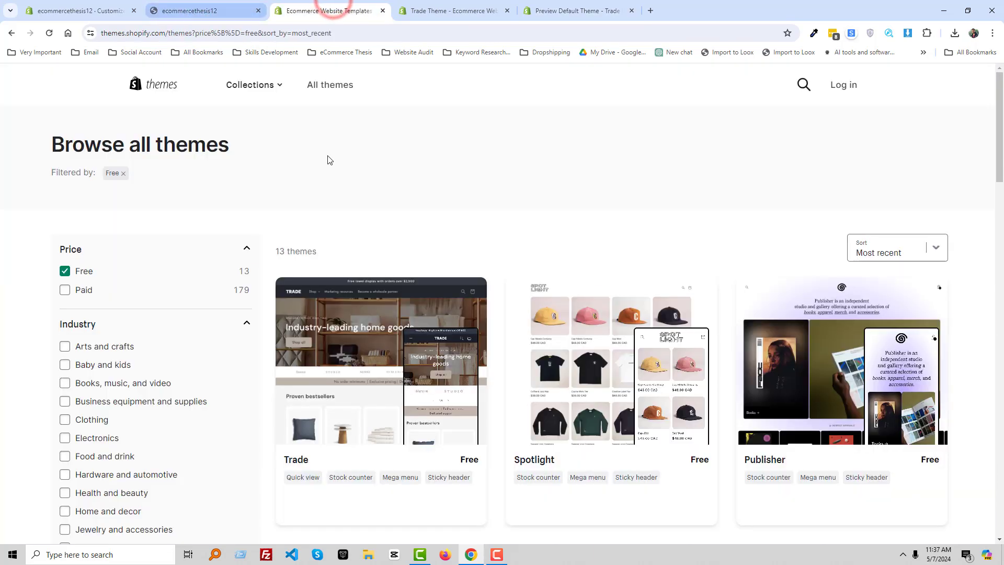
pyautogui.middleClick(334, 4)
pyautogui.middleClick(343, 5)
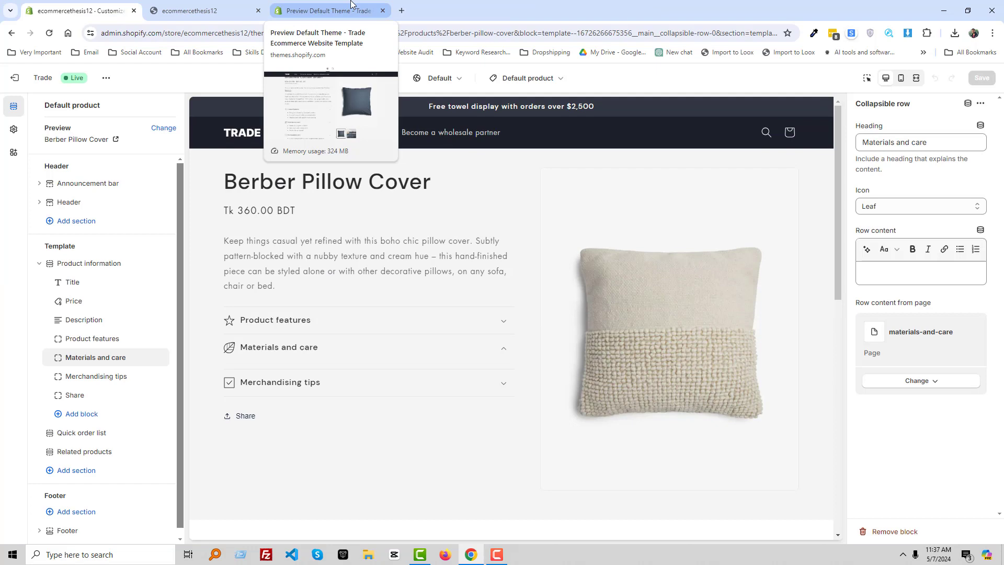
pyautogui.click(335, 3)
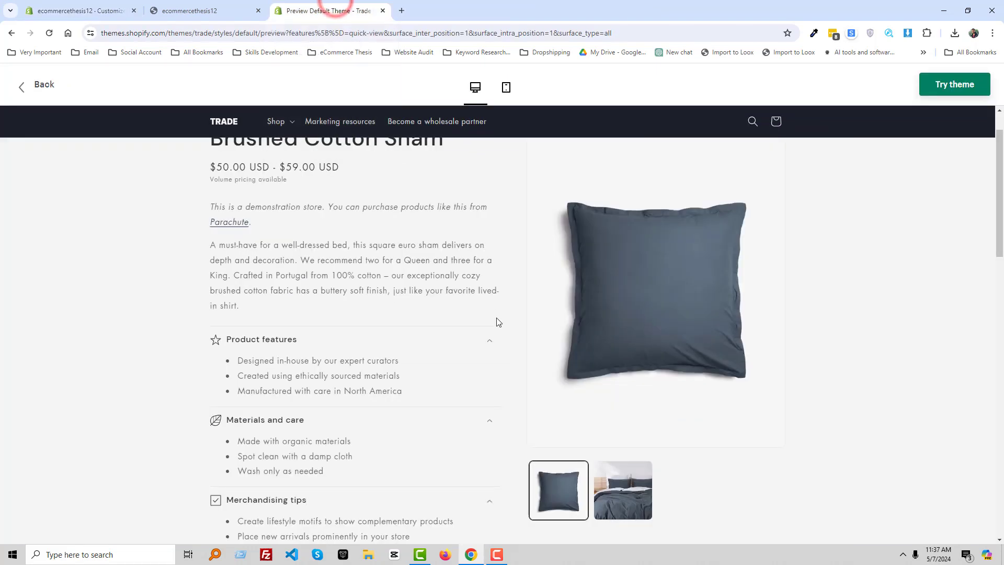
pyautogui.scroll(-5, 402, 340)
pyautogui.scroll(-5, 402, 340)
# - Open the demo's Berber Pillow Cover page and expand all three collapsible rows
pyautogui.click(275, 403)
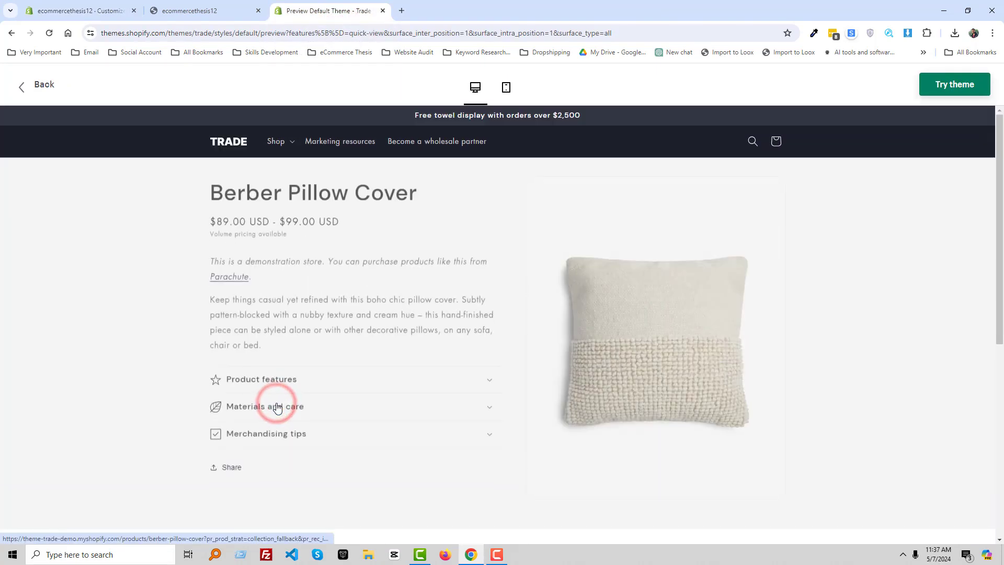
pyautogui.scroll(-3, 372, 397)
pyautogui.scroll(2, 372, 397)
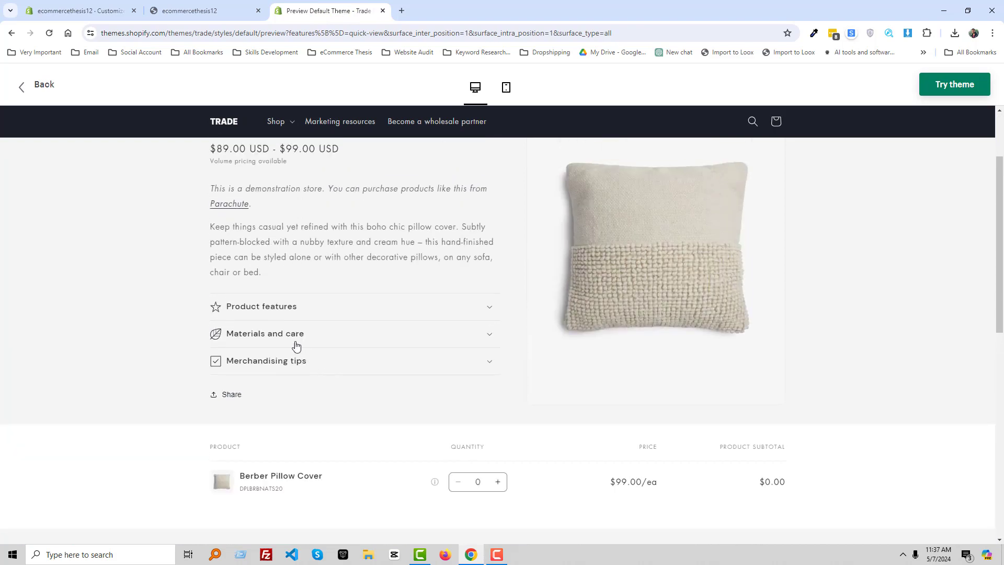
pyautogui.click(285, 308)
pyautogui.click(338, 360)
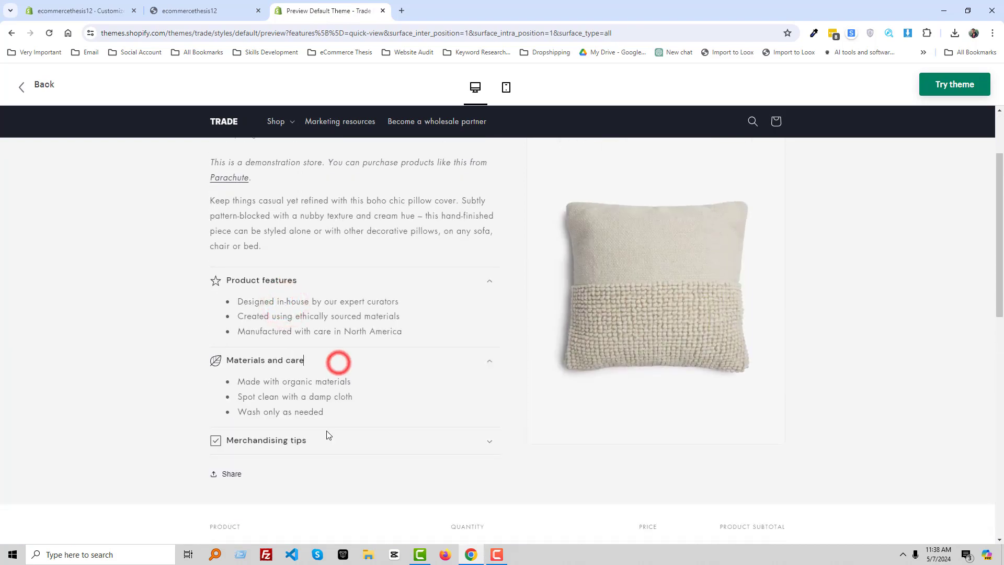
pyautogui.click(325, 443)
pyautogui.scroll(-1, 336, 370)
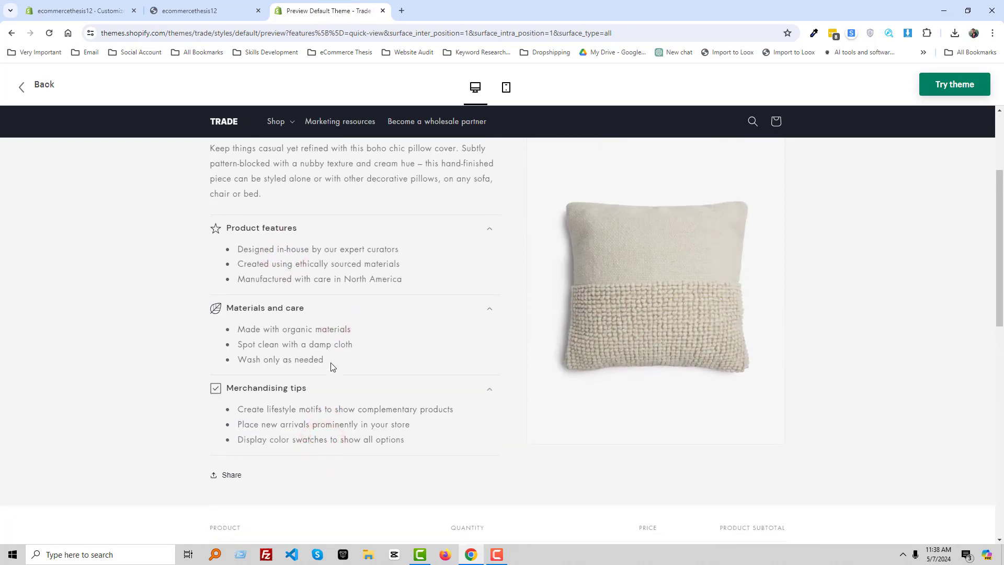
pyautogui.moveTo(329, 366); pyautogui.dragTo(237, 327)
pyautogui.hotkey('ctrl', 'shift', 'Tab')
pyautogui.scroll(-1, 572, 399)
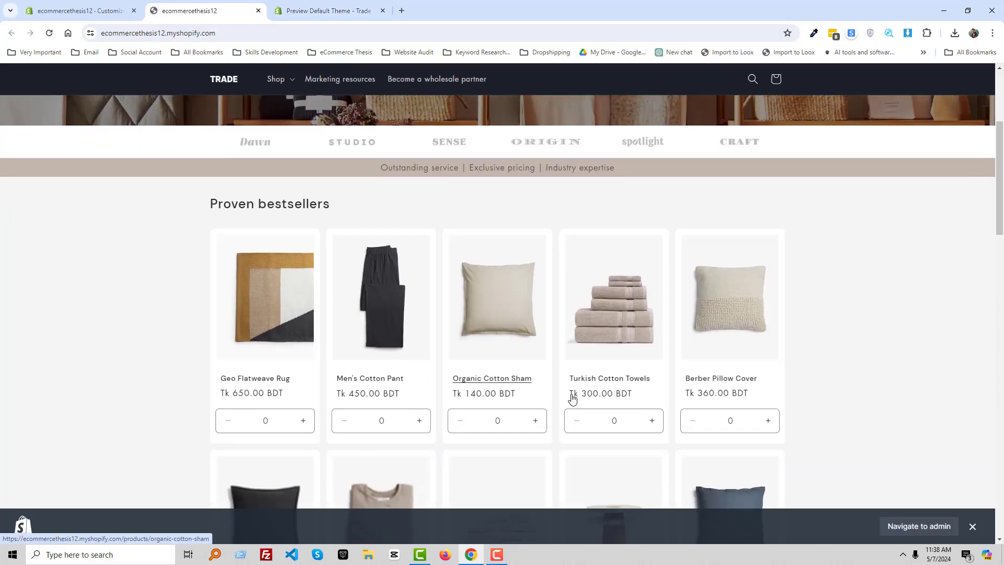
pyautogui.scroll(-3, 577, 400)
# - On the store's Berber Pillow Cover page, expand Product features, Materials and care and Merchandising tips
pyautogui.click(702, 219)
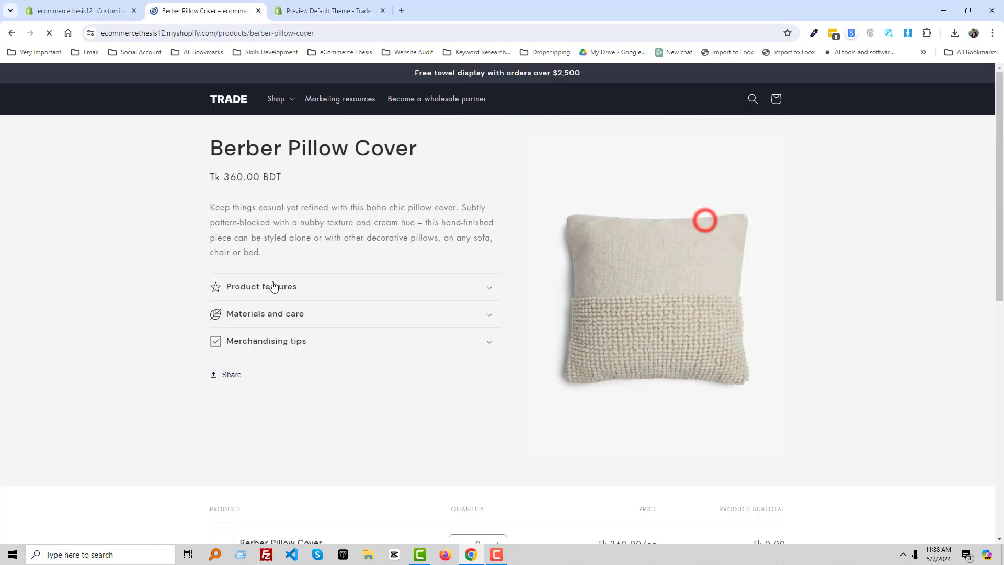
pyautogui.click(273, 285)
pyautogui.click(281, 324)
pyautogui.click(285, 354)
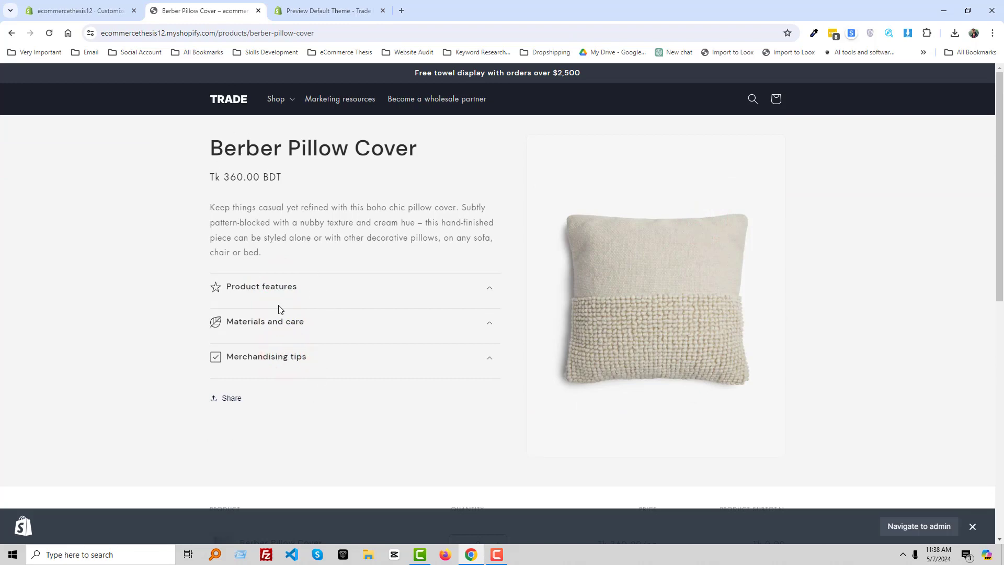
pyautogui.click(78, 10)
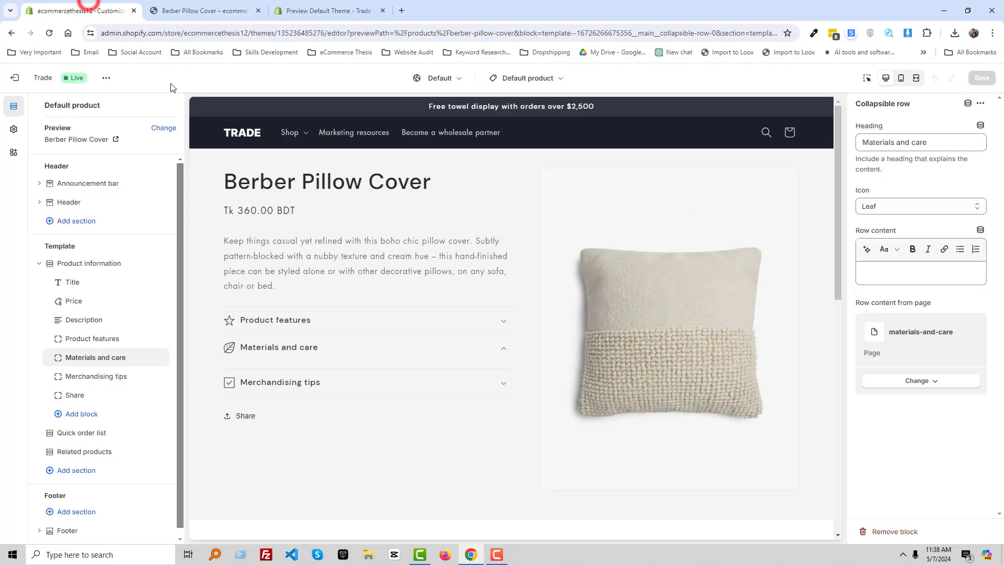
# - Expand the Product features row, then leave the editor for the store's Pages list
pyautogui.click(285, 323)
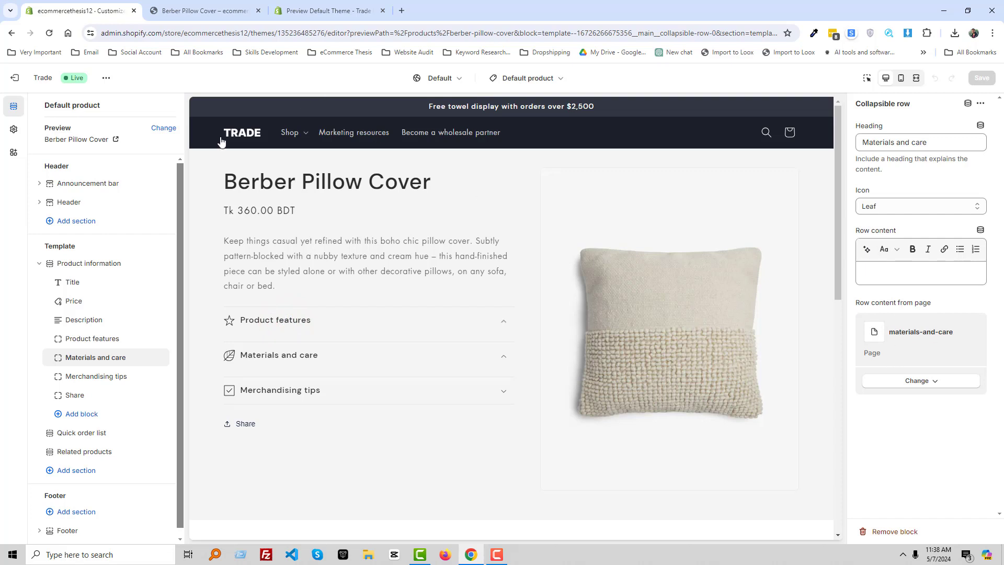
pyautogui.click(14, 83)
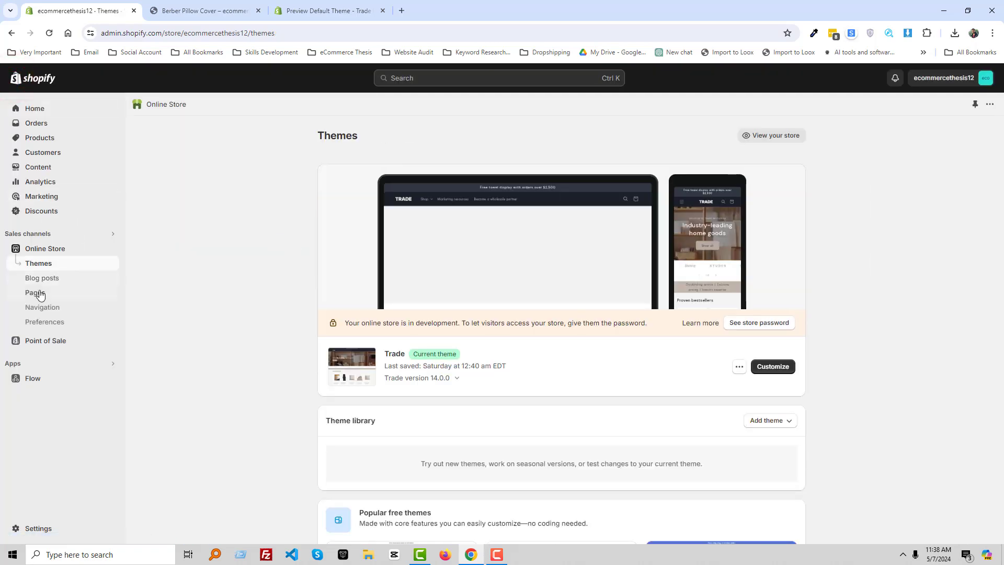
pyautogui.click(38, 298)
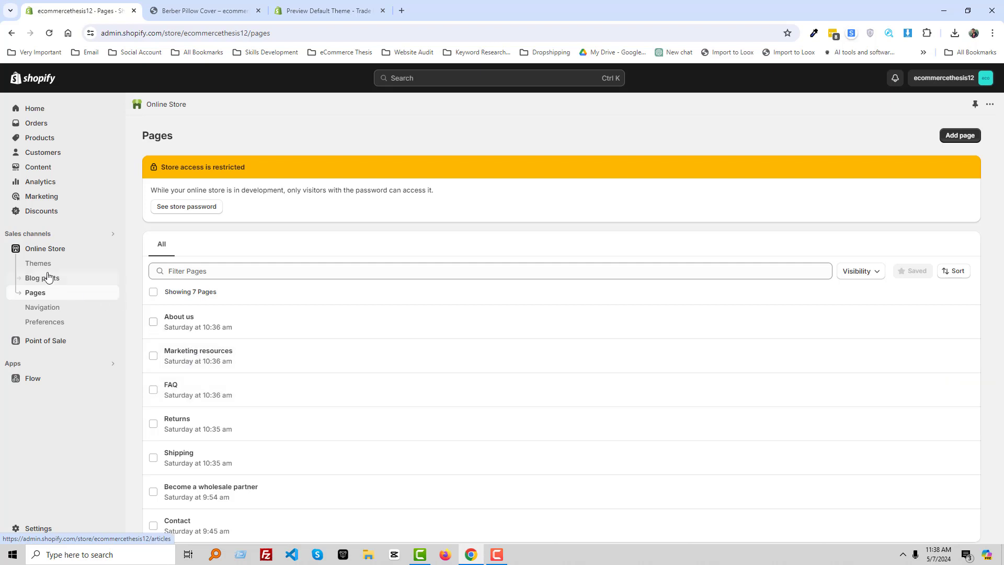
# - In a new themes tab, customize Trade and open the Default product template
pyautogui.click(49, 249)
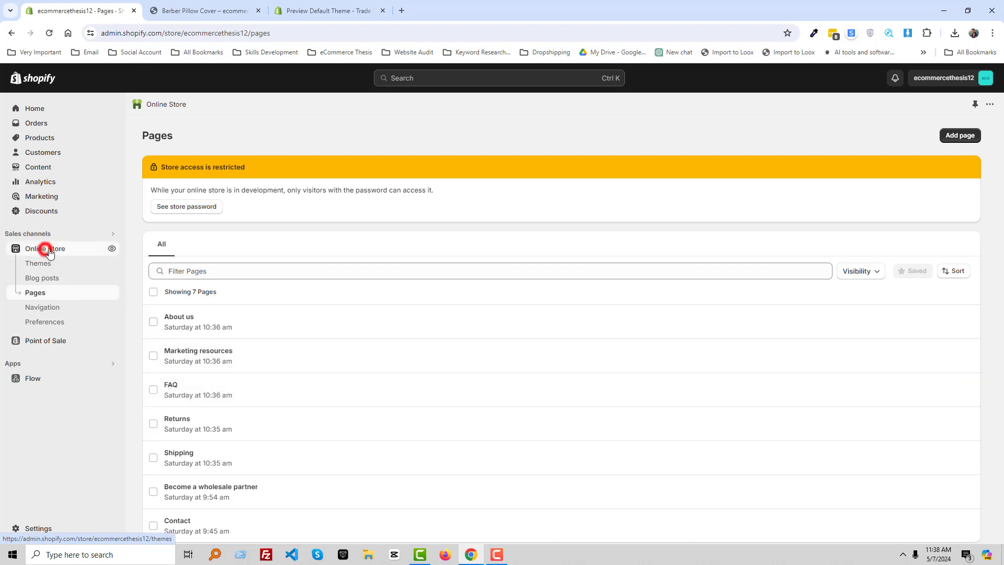
pyautogui.click(188, 11)
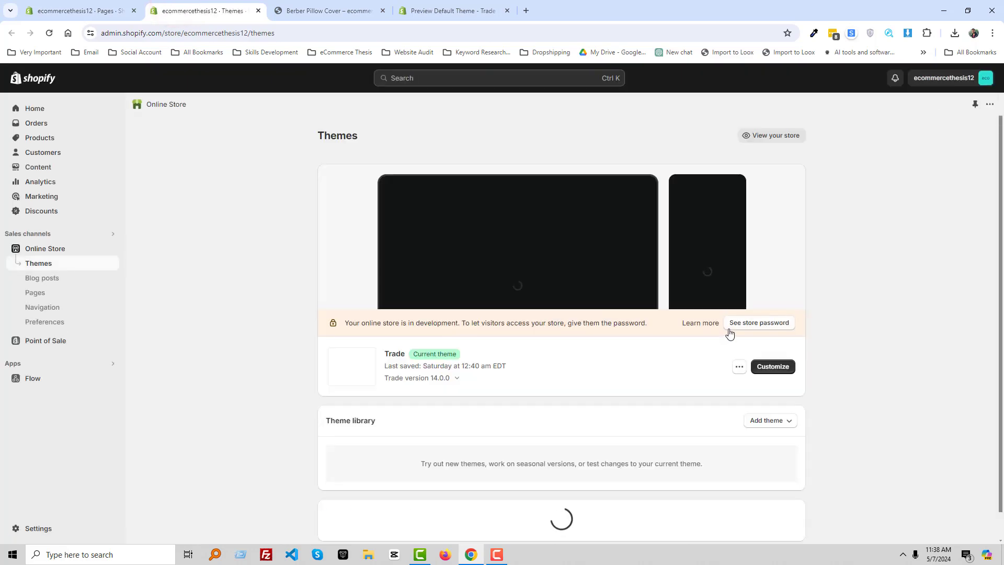
pyautogui.click(765, 365)
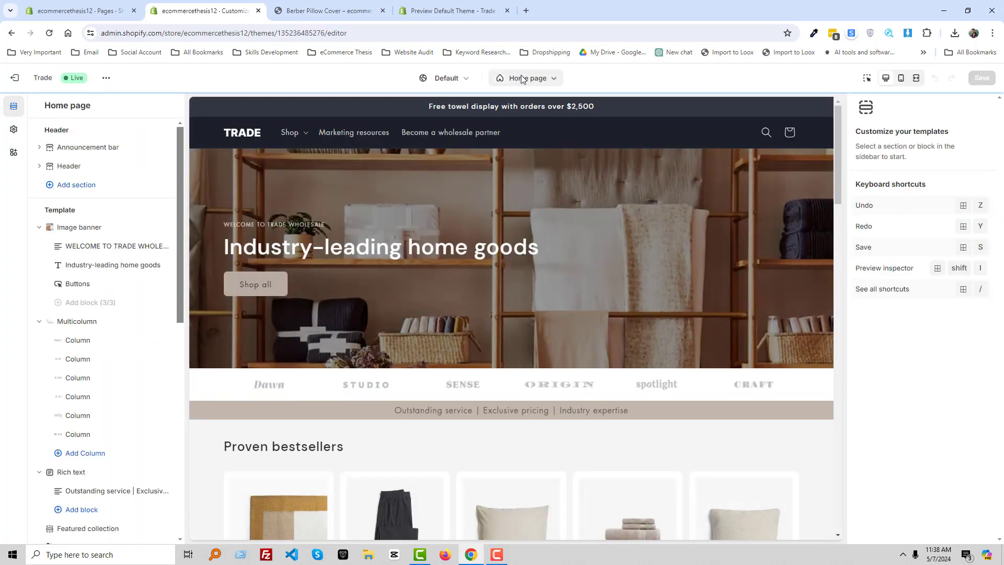
pyautogui.click(522, 79)
pyautogui.click(473, 139)
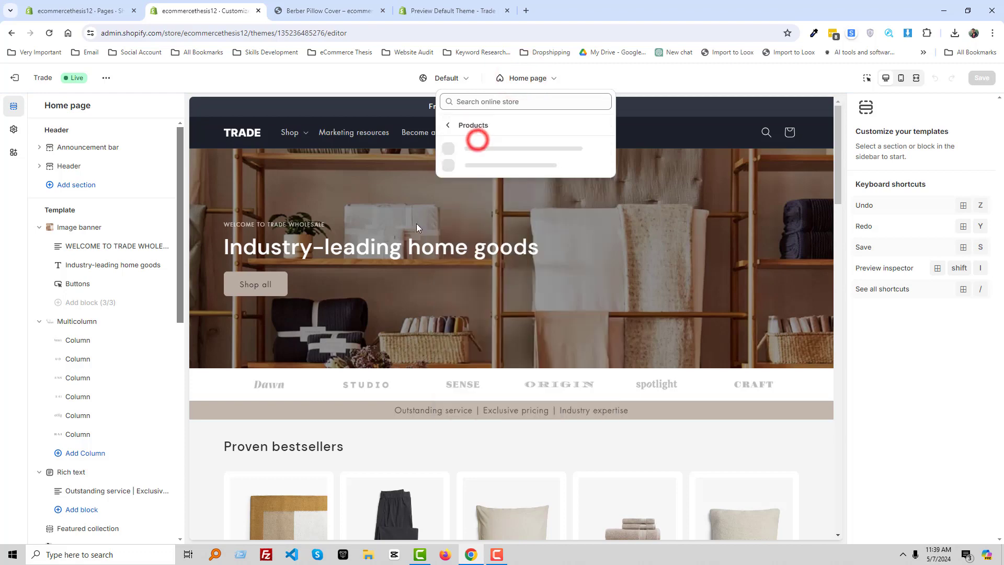
pyautogui.click(484, 150)
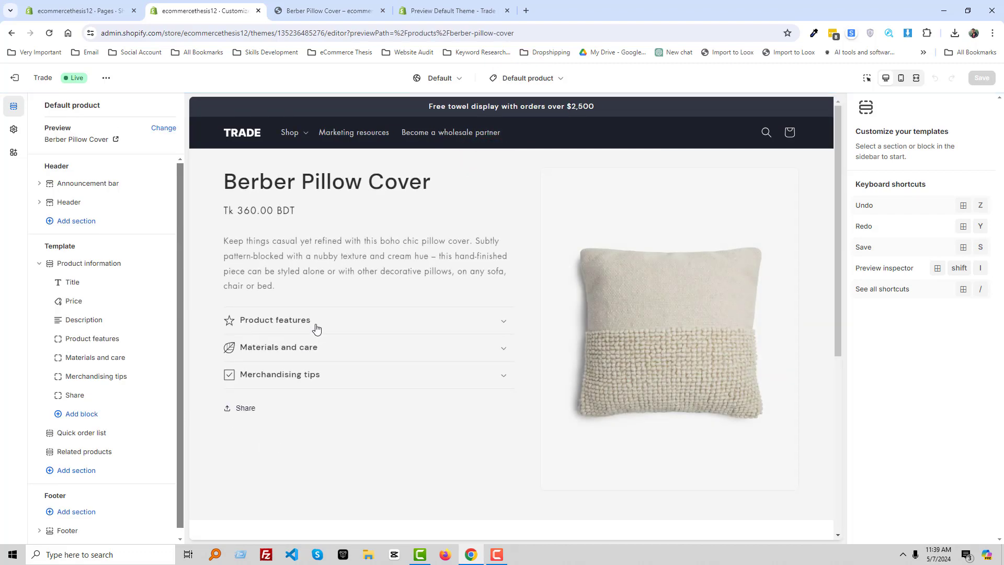
# - Open the Product features row settings and copy its linked page name, product-features
pyautogui.click(316, 326)
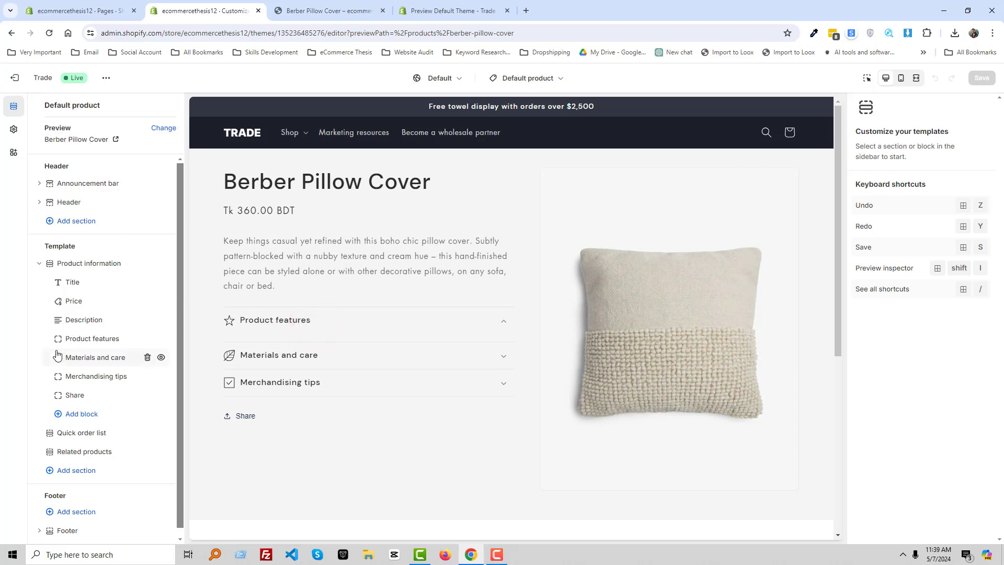
pyautogui.click(91, 339)
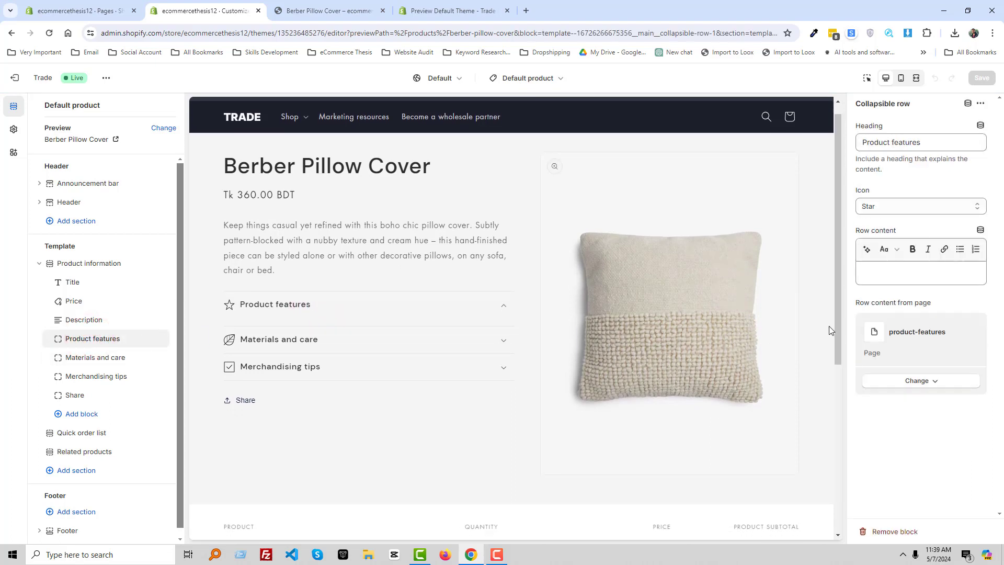
pyautogui.moveTo(950, 330); pyautogui.dragTo(890, 337)
pyautogui.hotkey('ctrl', 'c')
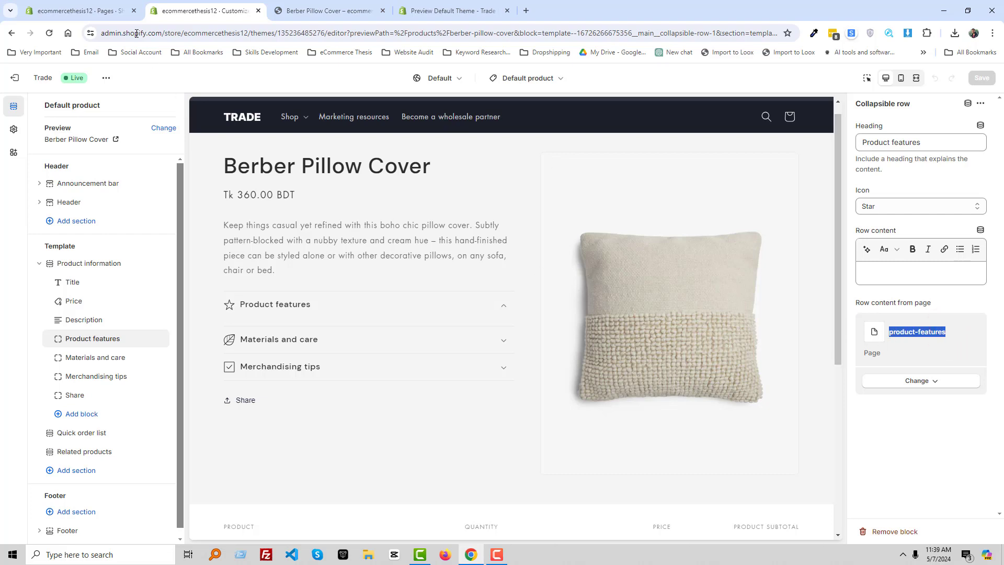
# - Search the pages for product-features, then start a new page titled Product Features
pyautogui.click(78, 10)
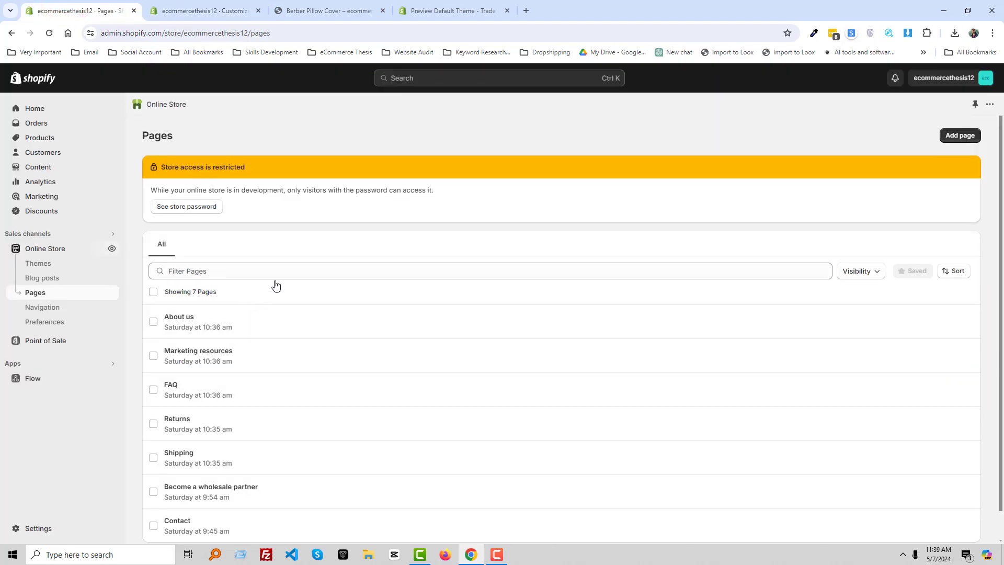
pyautogui.click(277, 271)
pyautogui.hotkey('ctrl', 'v')
pyautogui.click(826, 270)
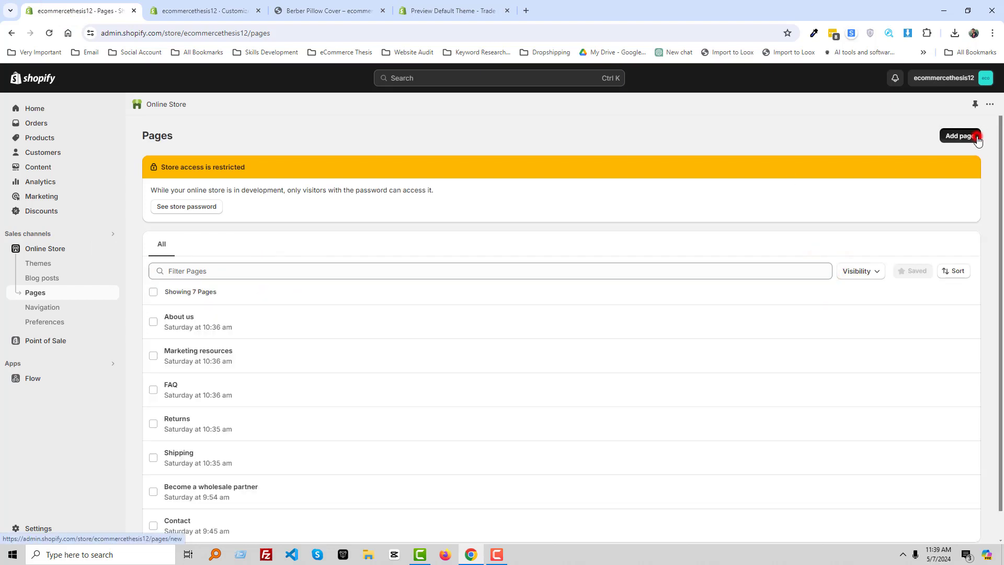
pyautogui.click(976, 139)
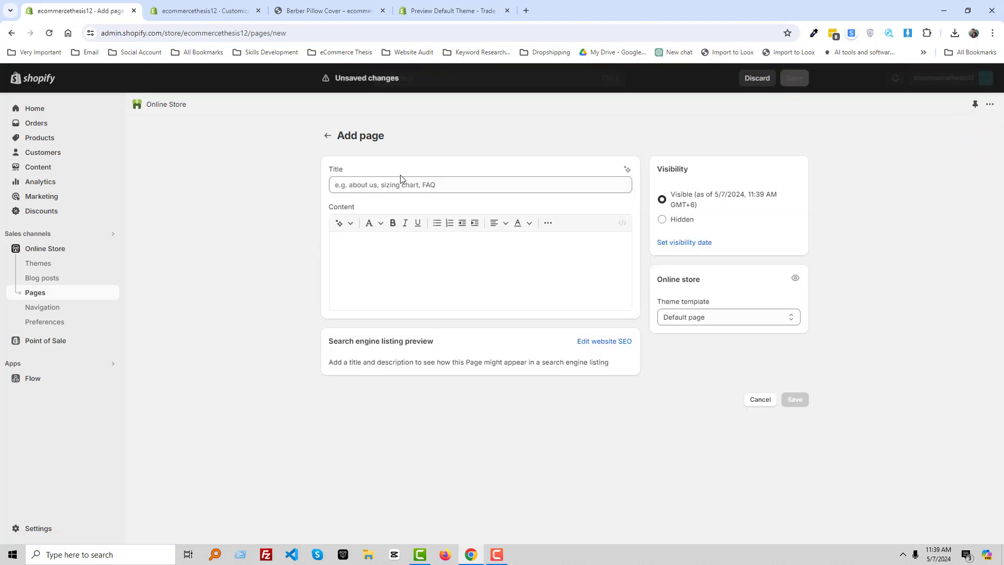
pyautogui.click(358, 182)
pyautogui.hotkey('ctrl', 'v')
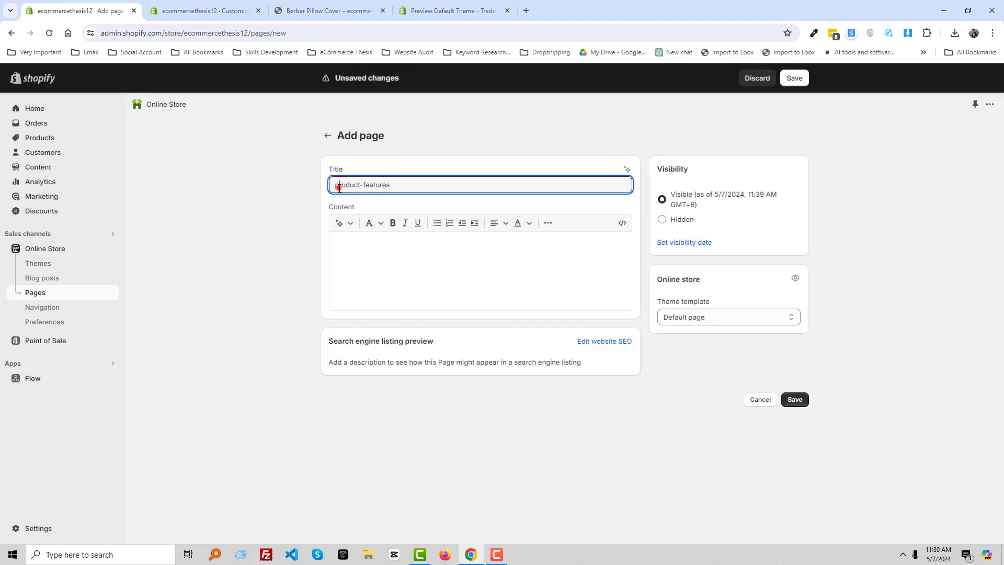
pyautogui.write('P')
pyautogui.press('BackSpace')
# - Copy the demo's three Product features bullets into the page content and save it
pyautogui.click(431, 15)
pyautogui.click(154, 339)
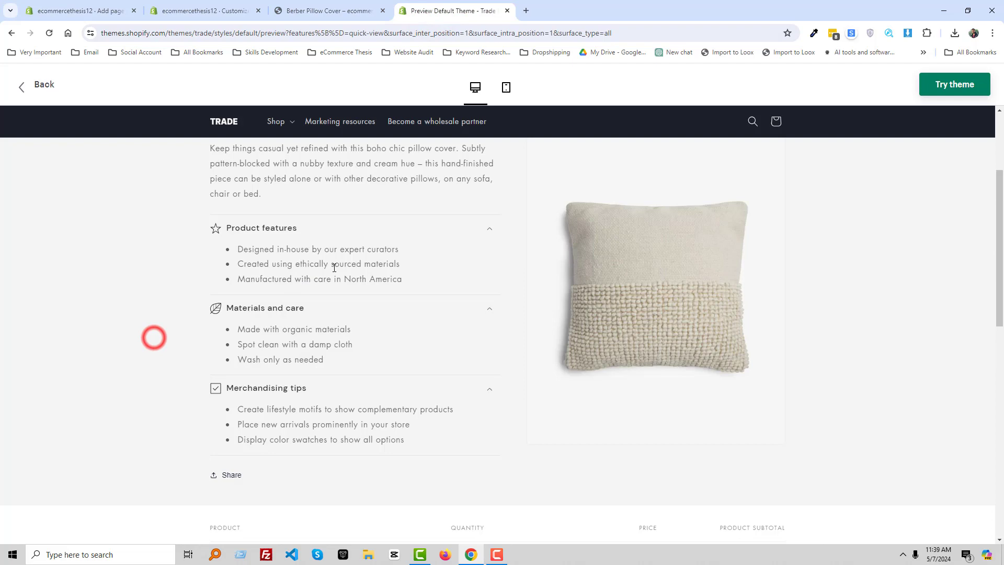
pyautogui.moveTo(405, 280); pyautogui.dragTo(238, 249)
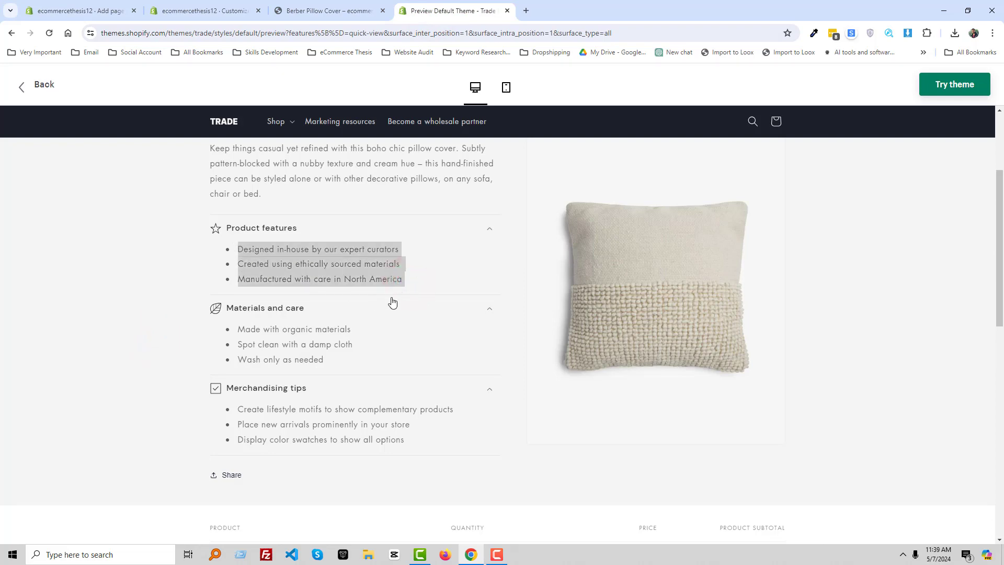
pyautogui.click(188, 8)
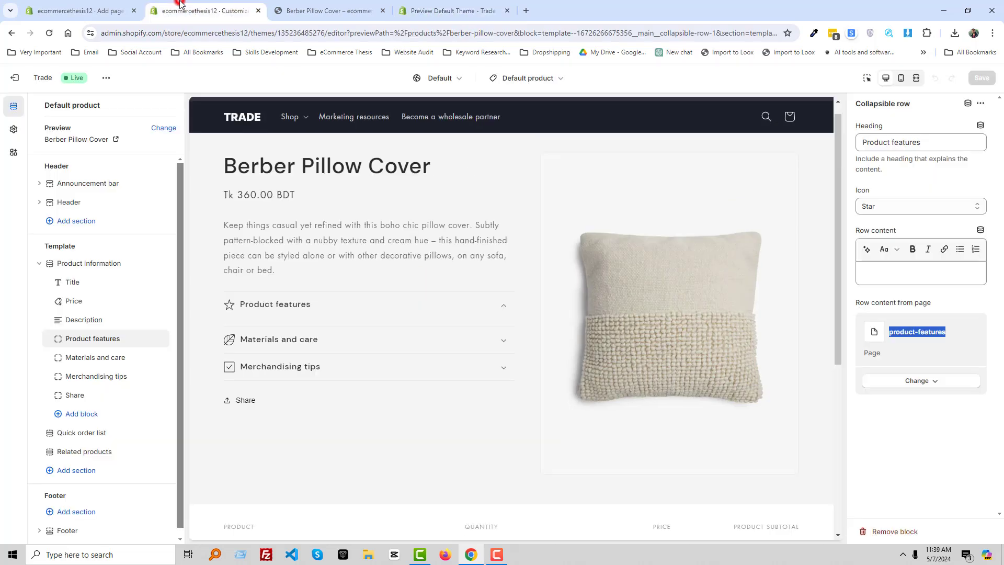
pyautogui.click(47, 10)
pyautogui.click(370, 266)
pyautogui.write('Designed in-house by our expert curators Created using ethically sourced materials  Manufactured with care in North America')
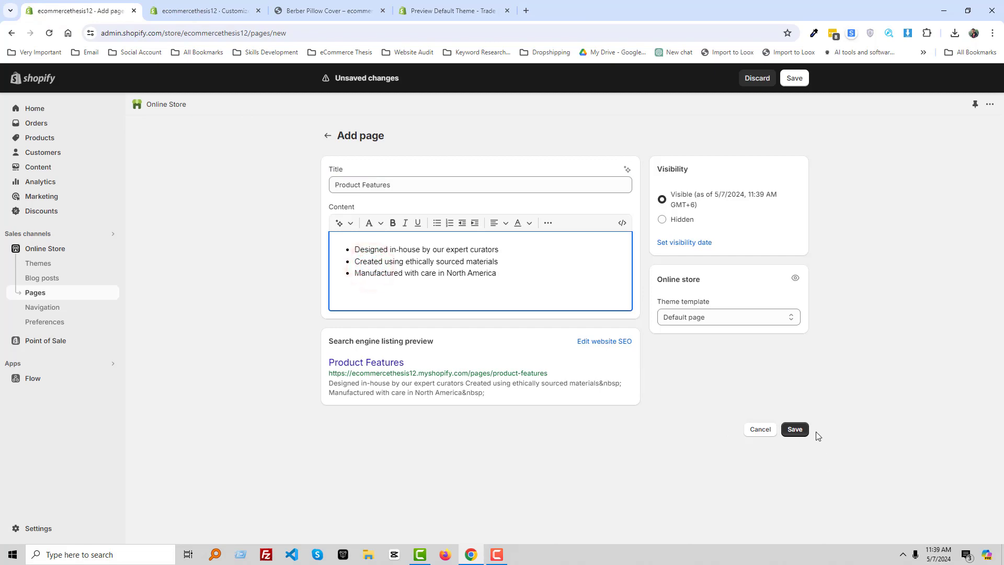
pyautogui.click(794, 428)
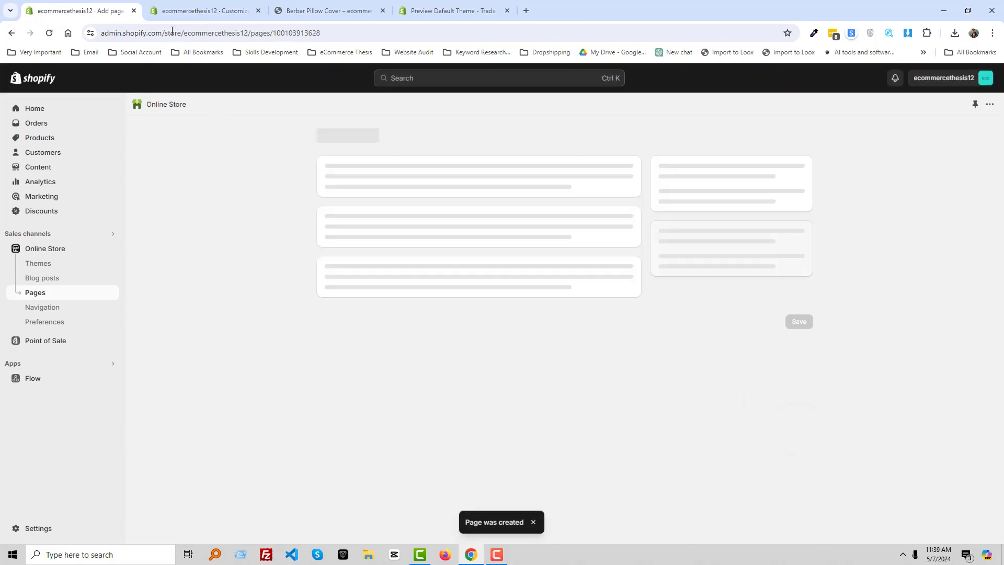
# - Expand the Materials and care row in the editor preview and copy its heading
pyautogui.click(182, 4)
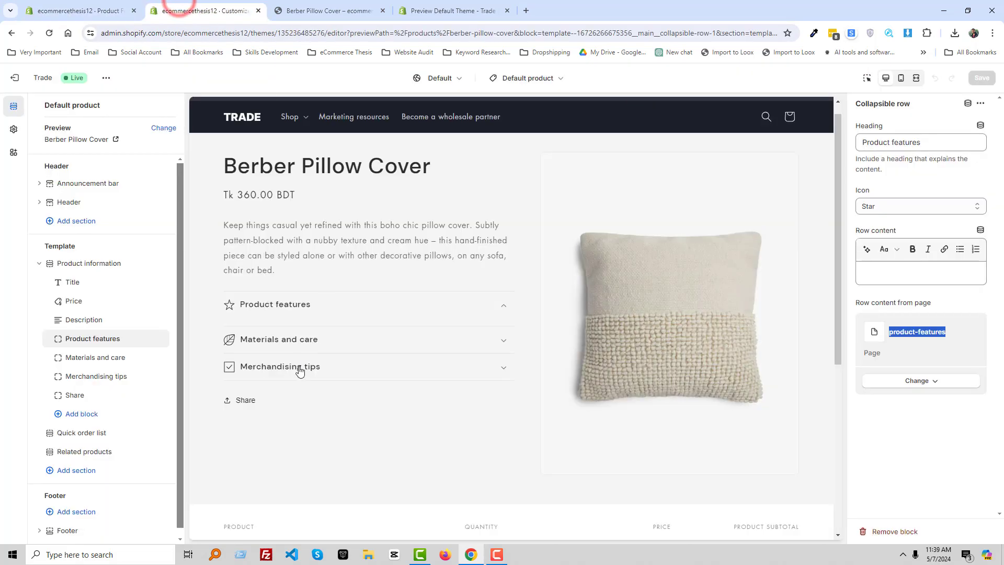
pyautogui.click(303, 339)
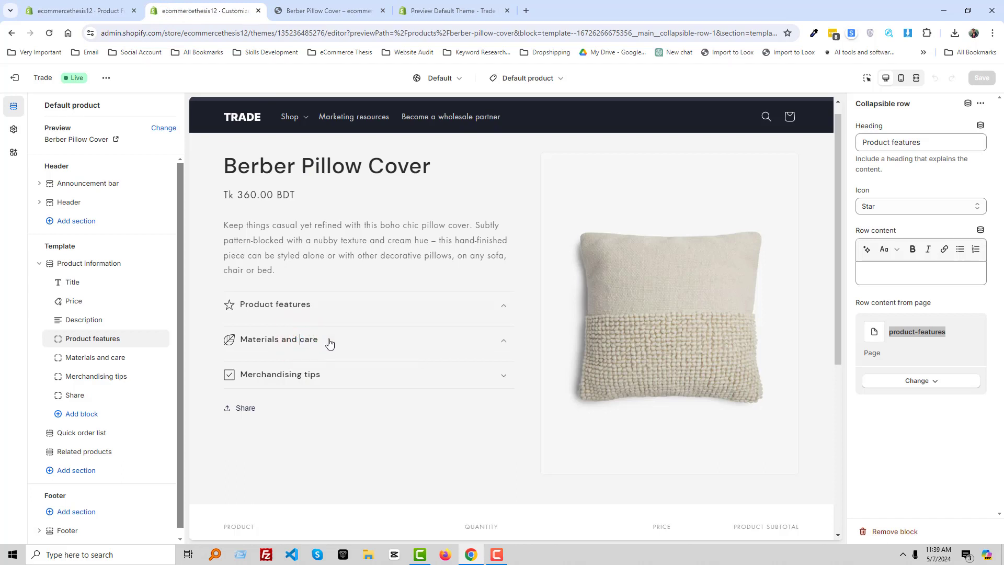
pyautogui.moveTo(329, 343); pyautogui.dragTo(241, 344)
pyautogui.hotkey('ctrl', 'c')
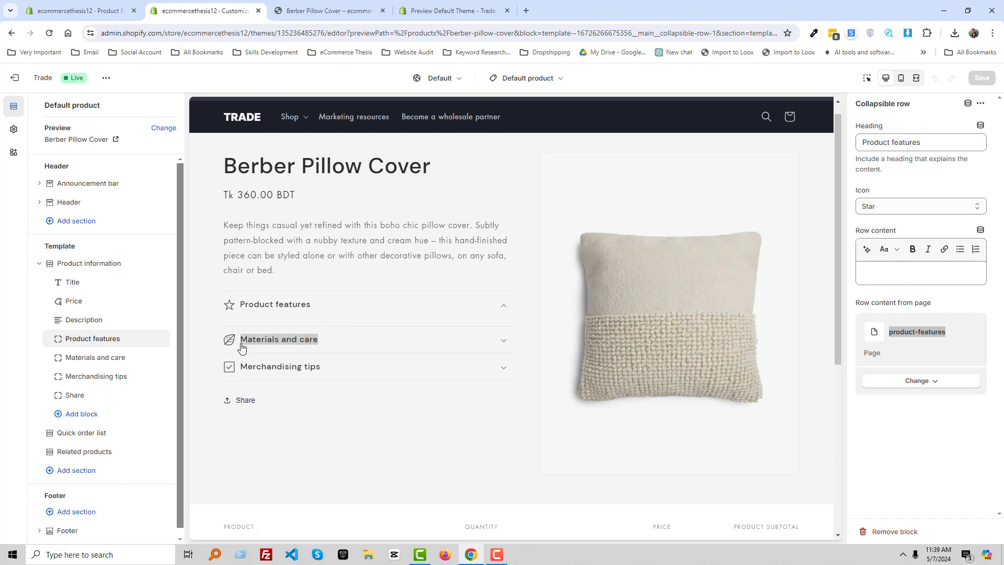
pyautogui.click(95, 3)
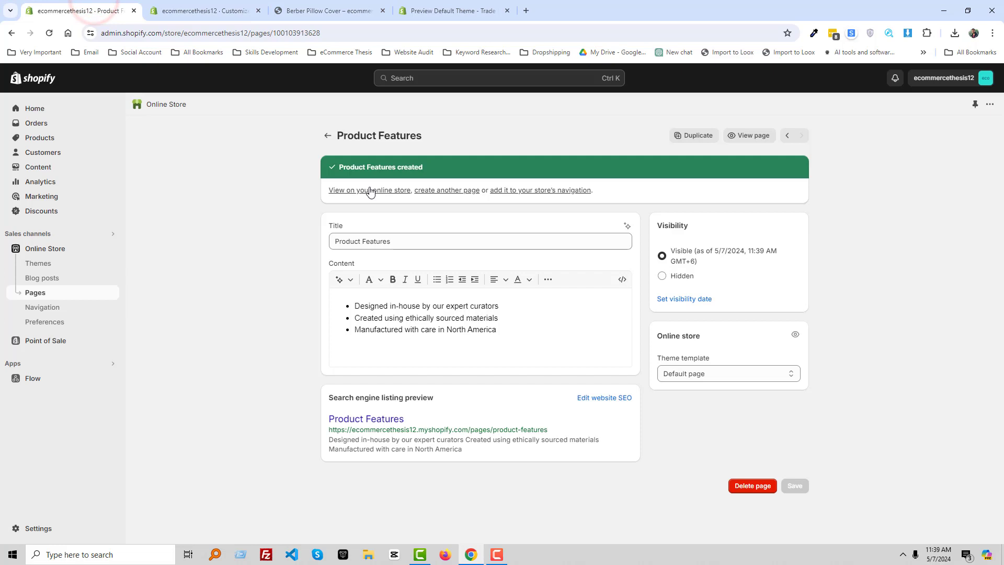
# - Search the pages for Materials and care, then start a new page with that title
pyautogui.click(37, 294)
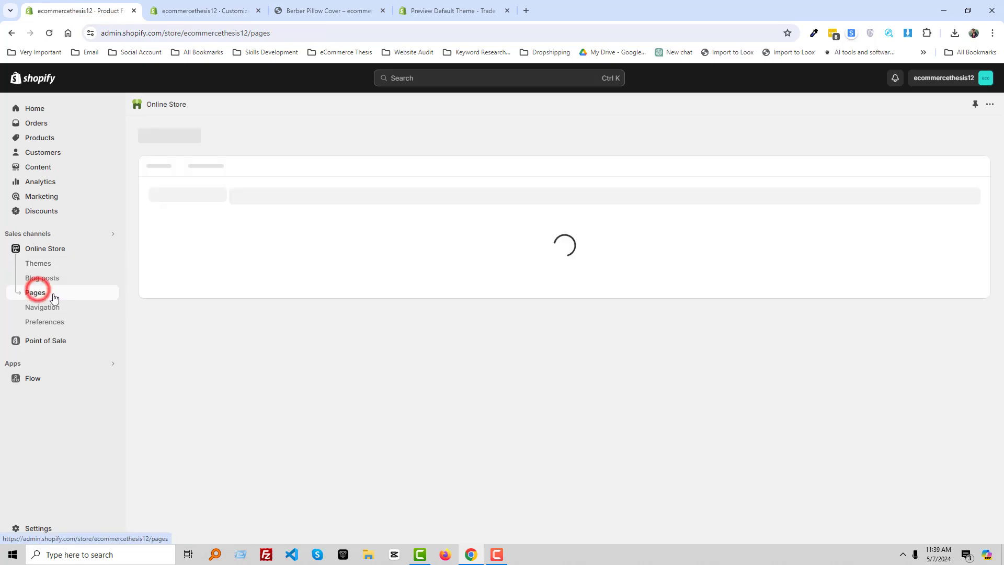
pyautogui.click(228, 275)
pyautogui.hotkey('ctrl', 'v')
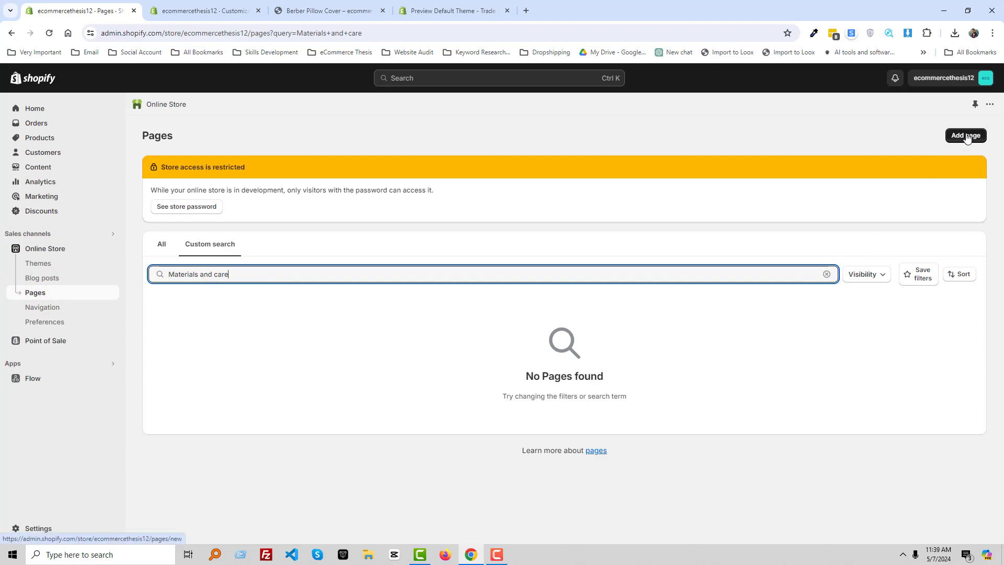
pyautogui.click(967, 138)
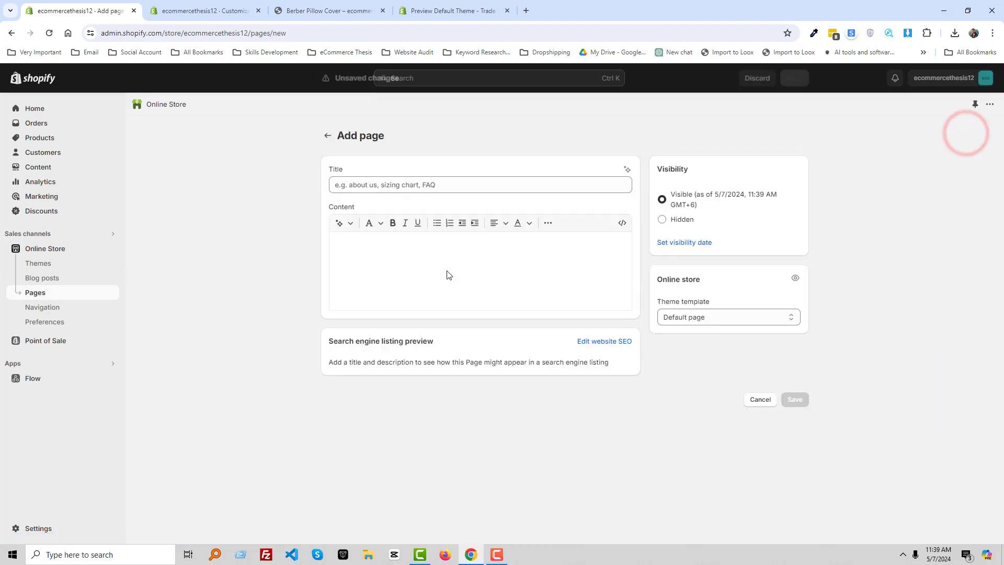
pyautogui.click(420, 188)
pyautogui.write('Materials and care')
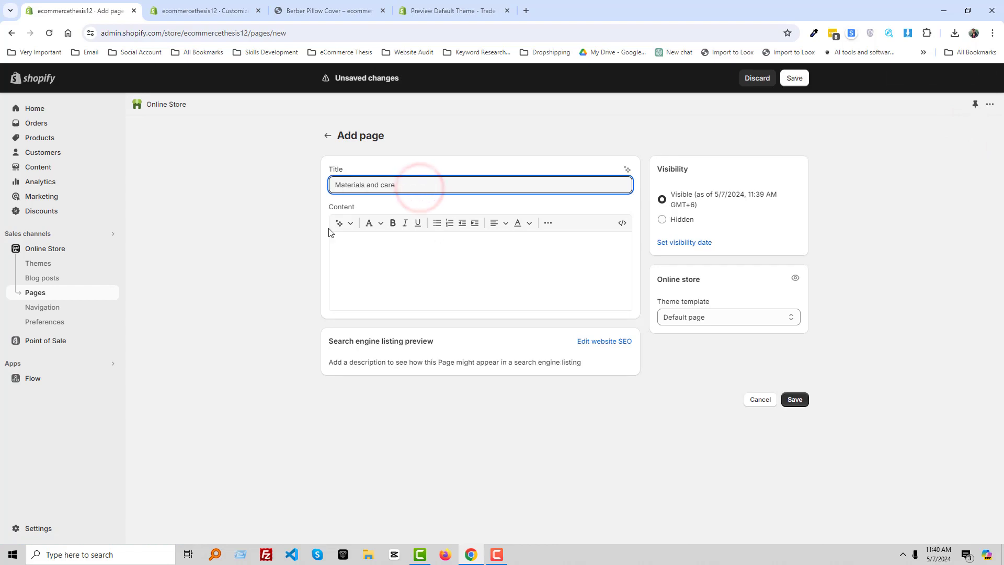
# - Paste the demo's three Materials and care bullets into the content and save
pyautogui.click(447, 10)
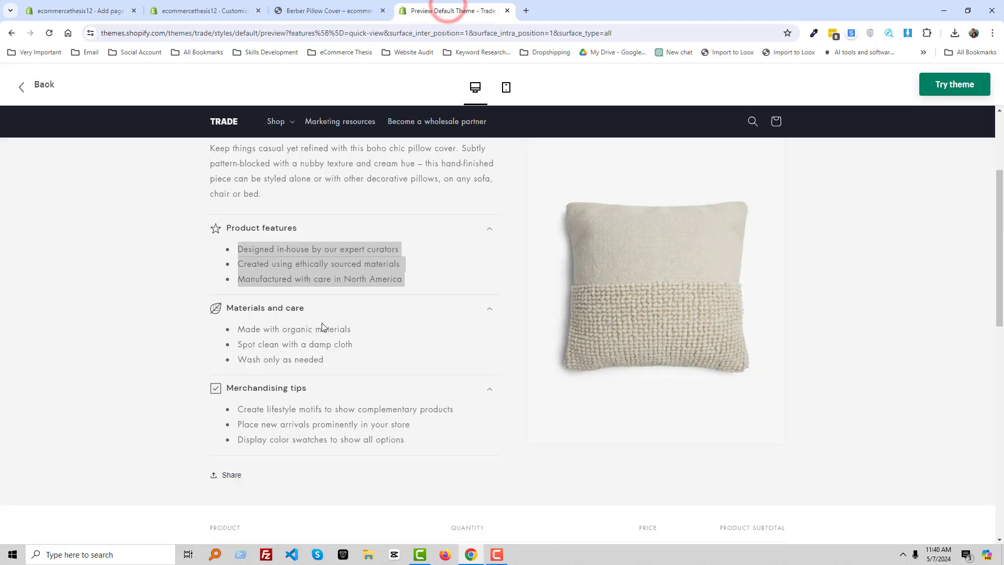
pyautogui.click(247, 322)
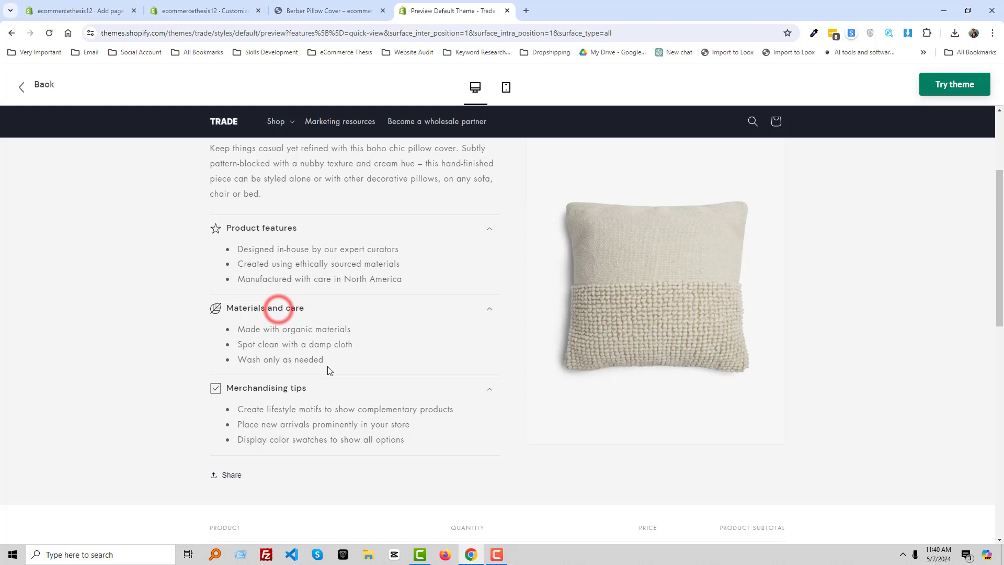
pyautogui.moveTo(329, 361)
pyautogui.mouseDown()
pyautogui.moveTo(274, 347)
pyautogui.moveTo(225, 317)
pyautogui.mouseUp()
pyautogui.hotkey('ctrl', 'c')
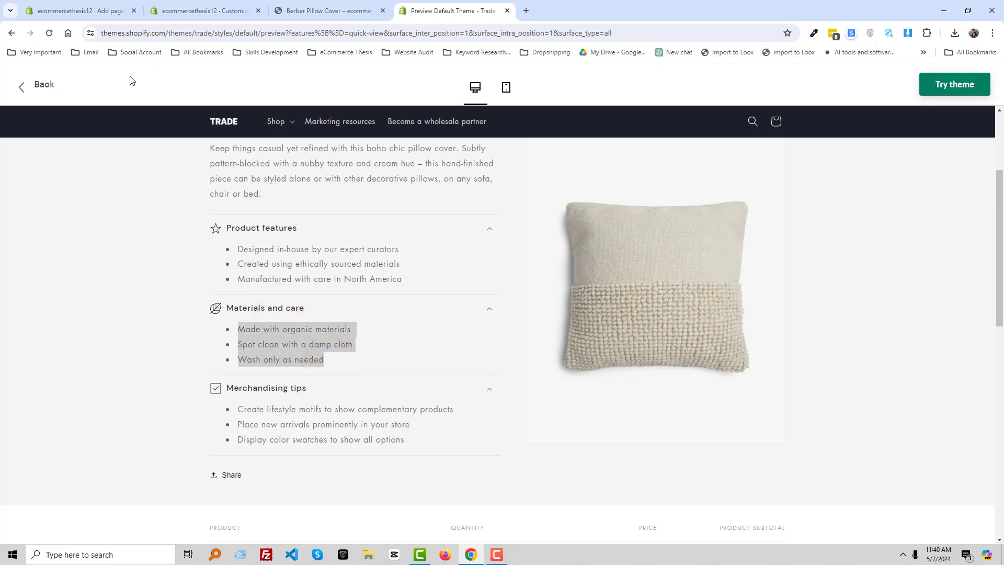
pyautogui.click(103, 6)
pyautogui.click(366, 264)
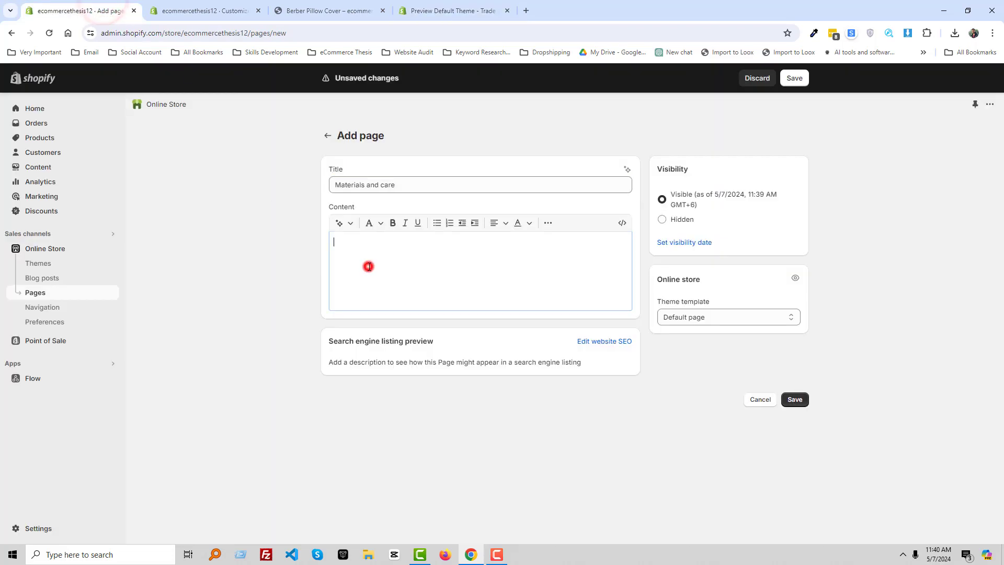
pyautogui.hotkey('ctrl', 'v')
pyautogui.click(795, 420)
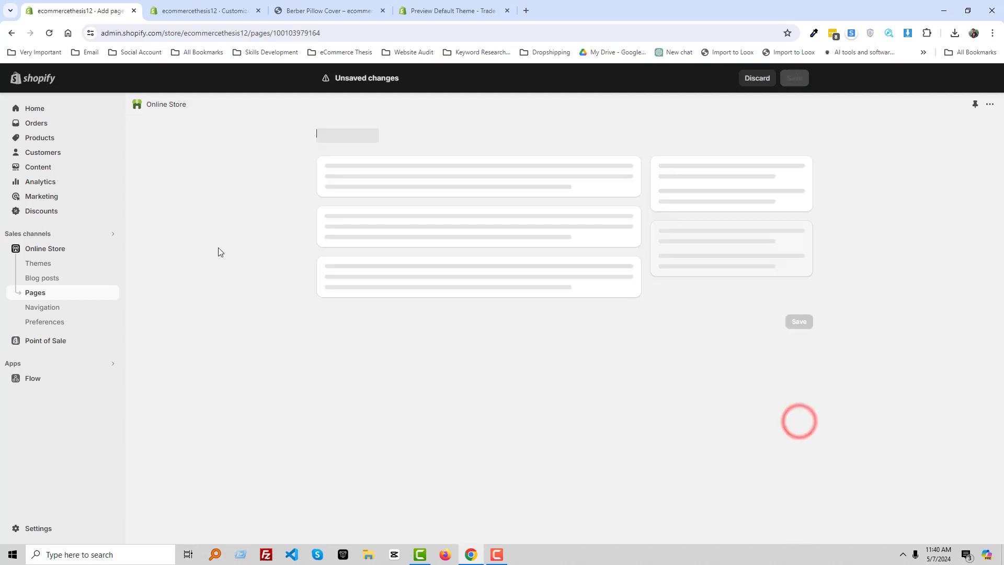
# - Copy the Merchandising tips heading from the demo, collapsing its rows, and return to Pages
pyautogui.click(202, 7)
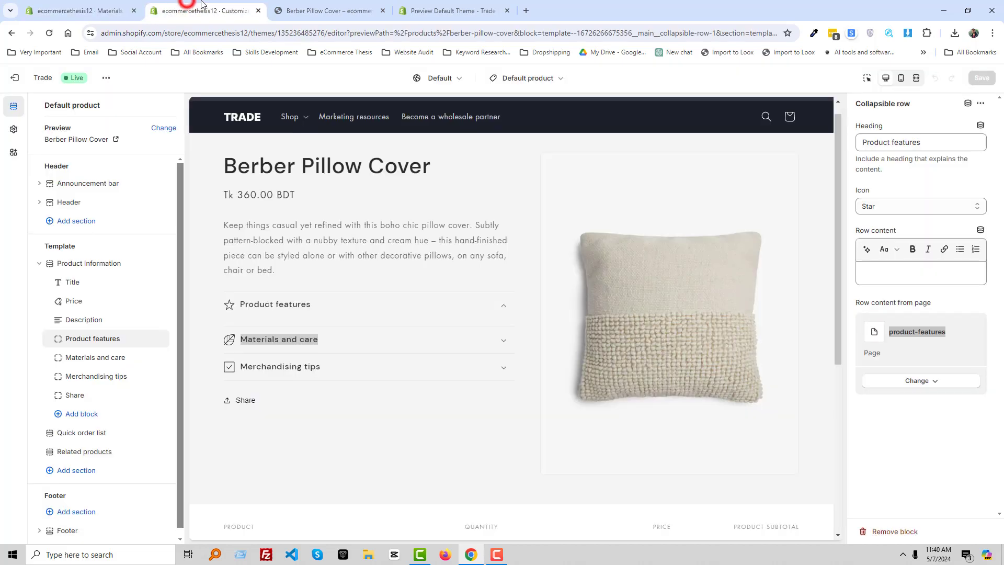
pyautogui.click(343, 369)
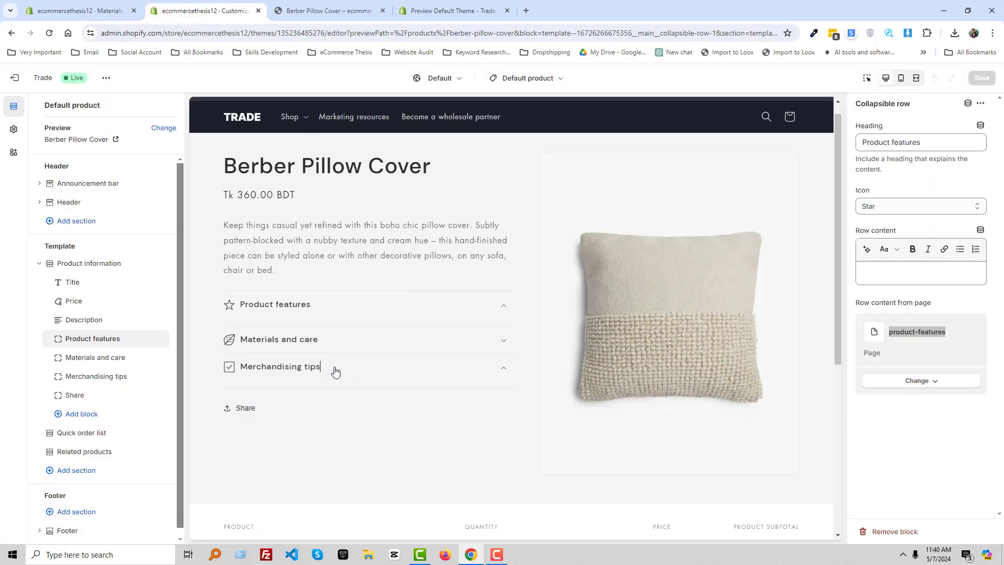
pyautogui.click(430, 14)
pyautogui.click(340, 317)
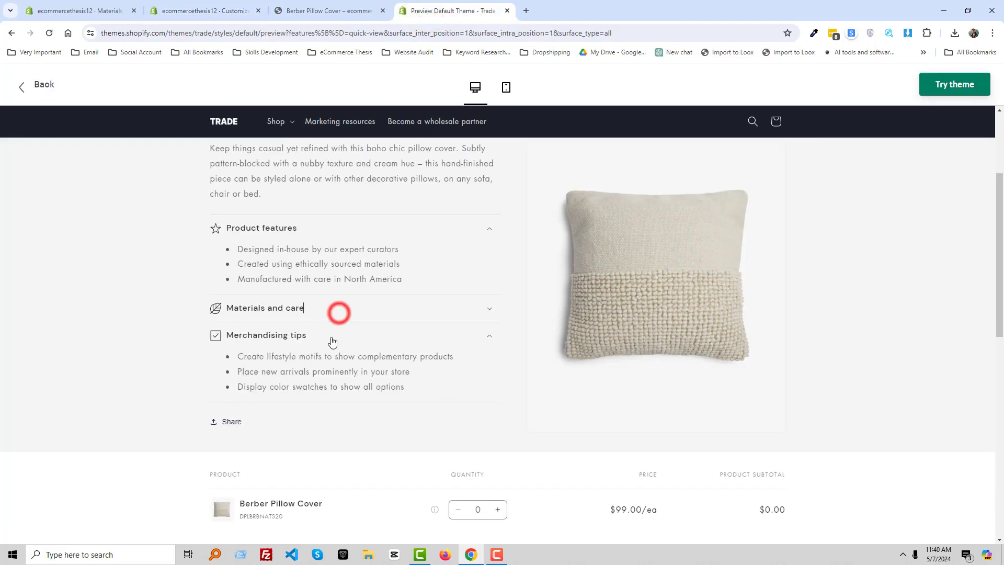
pyautogui.moveTo(311, 335); pyautogui.dragTo(232, 339)
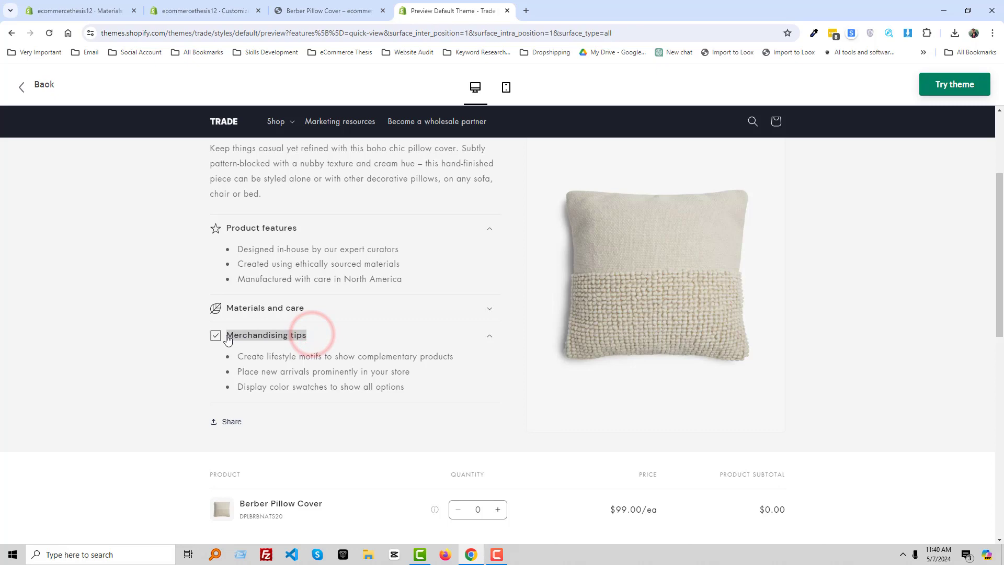
pyautogui.click(233, 339)
pyautogui.click(69, 6)
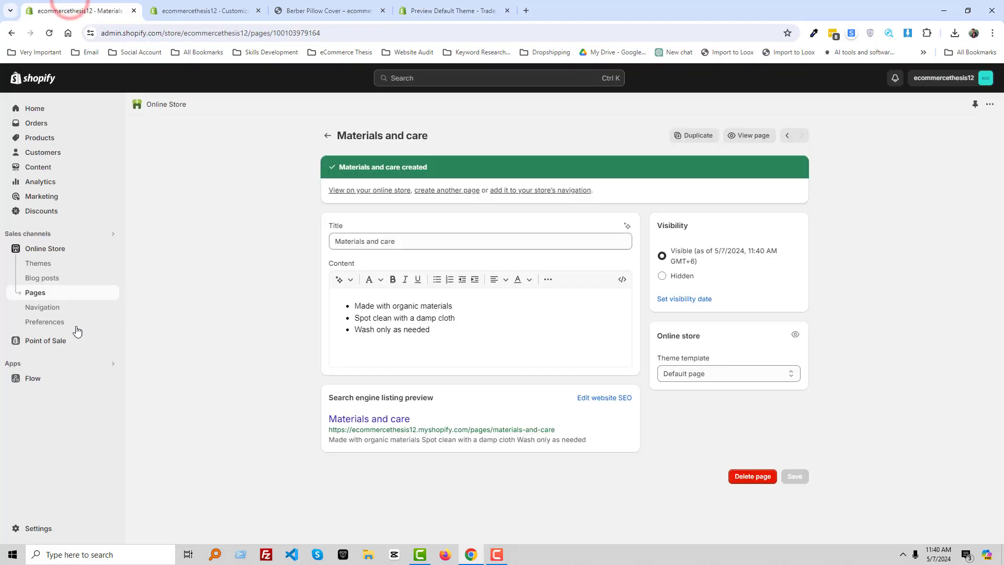
pyautogui.click(54, 293)
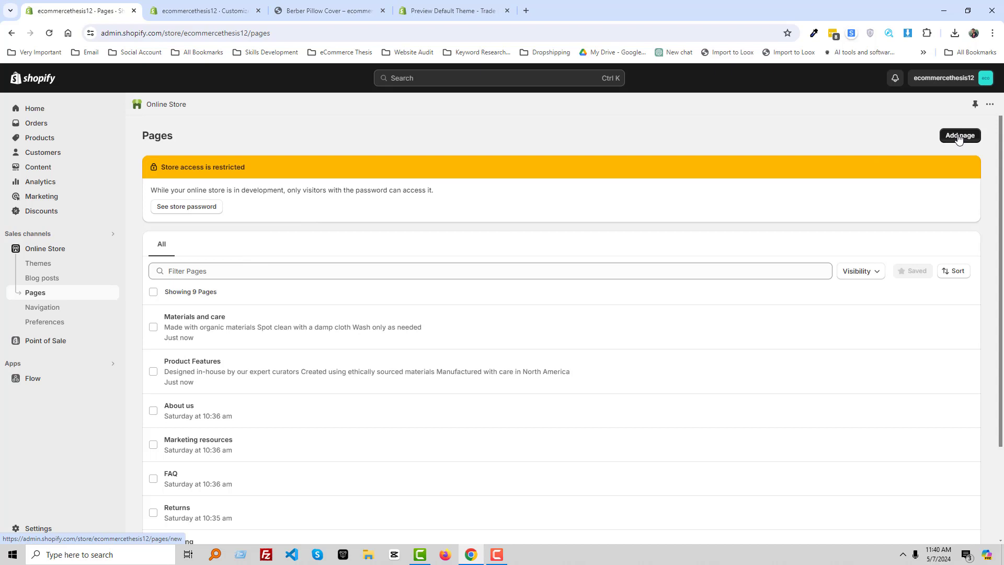
# - Start a new page titled Merchandising tips and copy the demo's three merchandising bullets
pyautogui.click(958, 136)
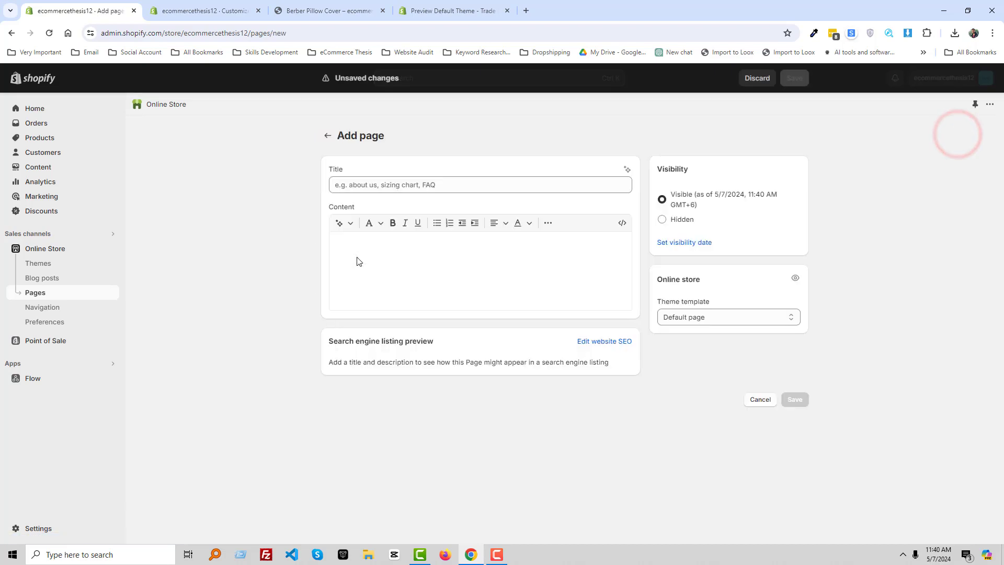
pyautogui.click(388, 184)
pyautogui.write('Merchandising tips')
pyautogui.click(440, 10)
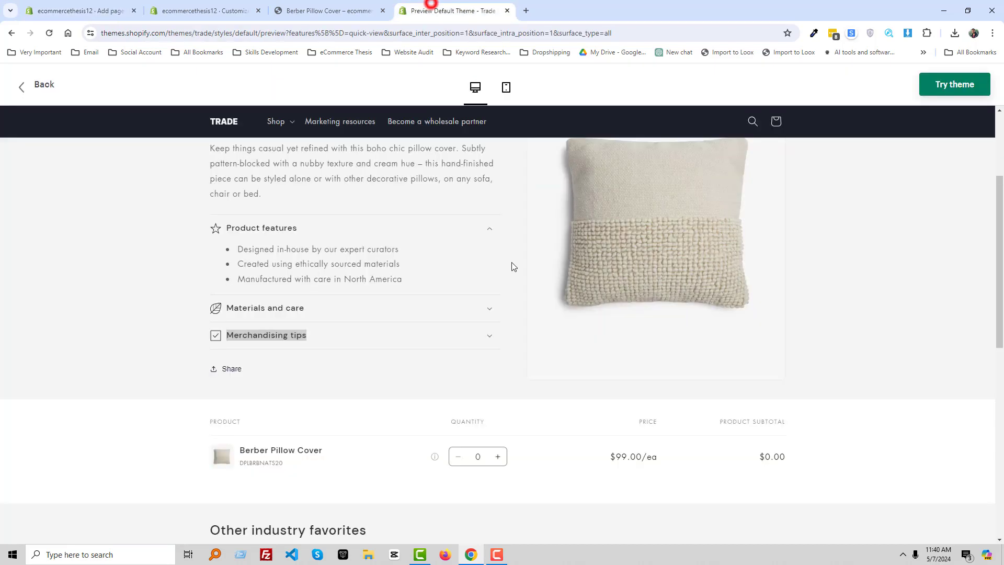
pyautogui.click(384, 339)
pyautogui.moveTo(413, 389); pyautogui.dragTo(239, 359)
pyautogui.hotkey('ctrl', 'c')
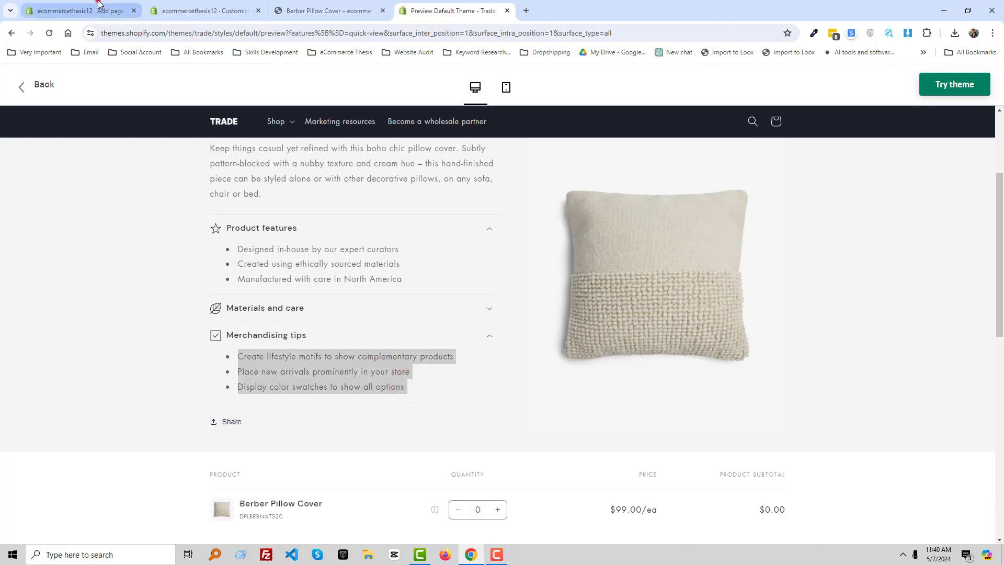
# - Paste the merchandising bullets into the page content, save it, and return to the editor
pyautogui.click(78, 11)
pyautogui.click(379, 270)
pyautogui.hotkey('ctrl', 'v')
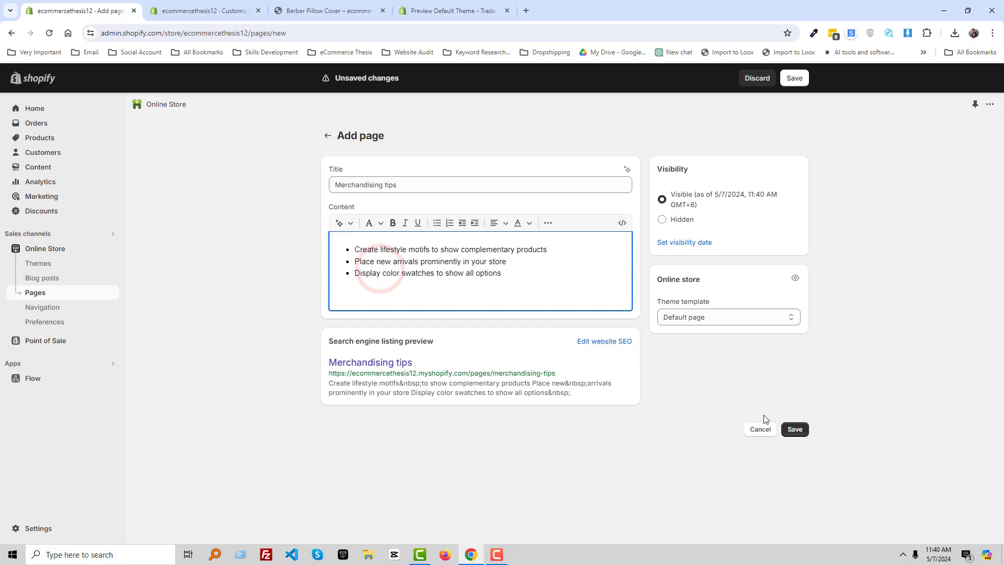
pyautogui.click(792, 430)
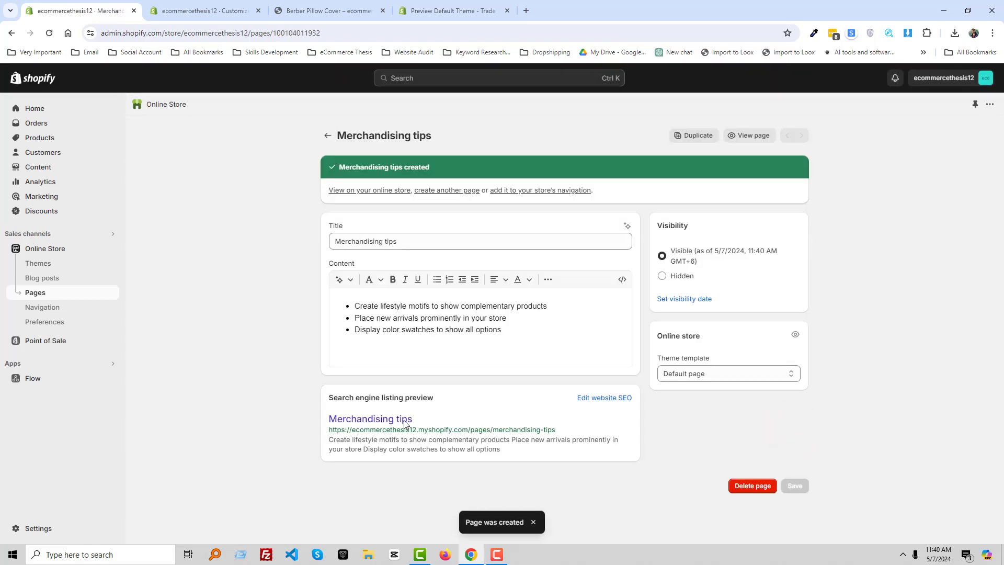
pyautogui.click(189, 10)
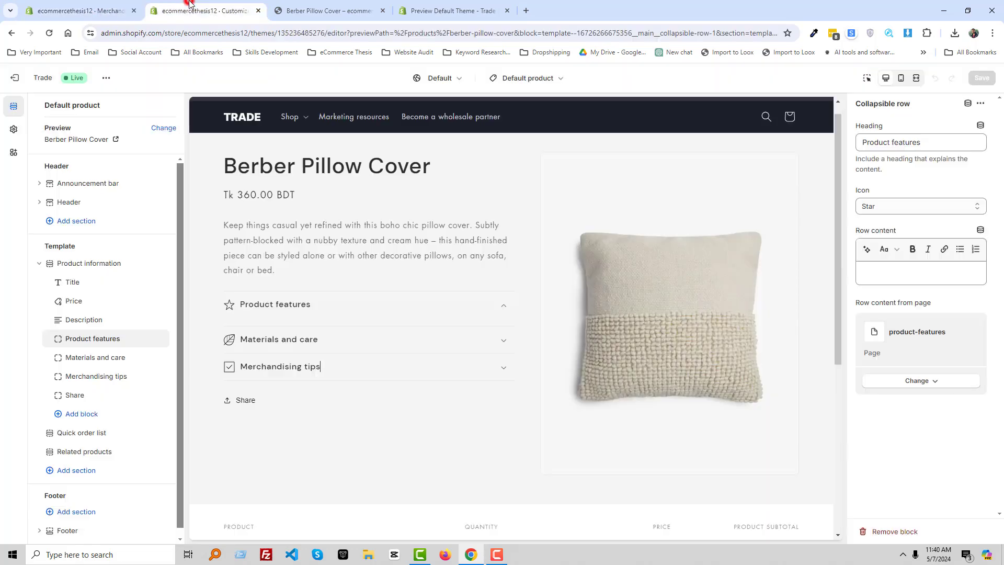
# - Toggle the Product features, Materials and care and Merchandising tips rows on the storefront
pyautogui.rightClick(563, 419)
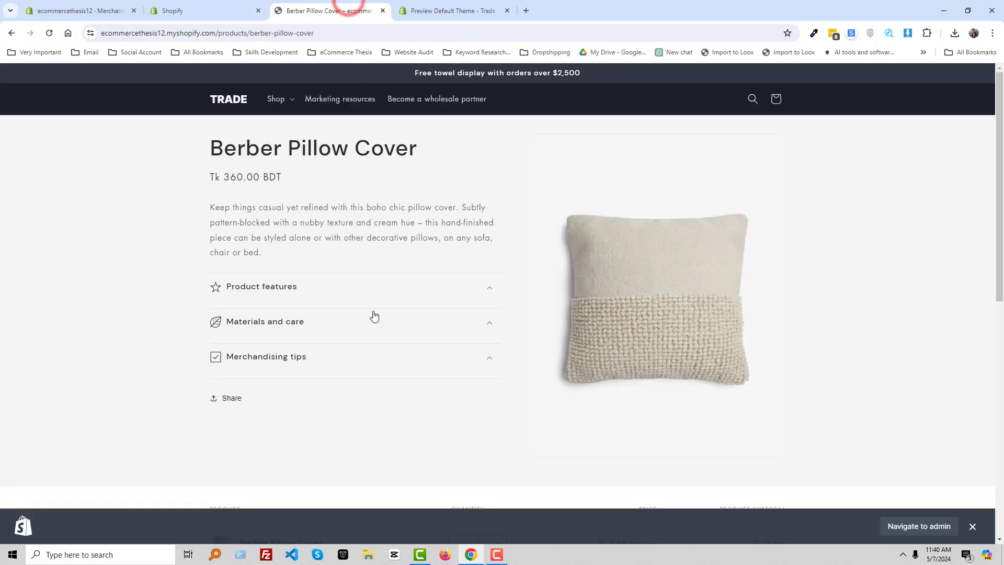
pyautogui.click(311, 298)
pyautogui.click(304, 327)
pyautogui.click(302, 347)
pyautogui.click(299, 311)
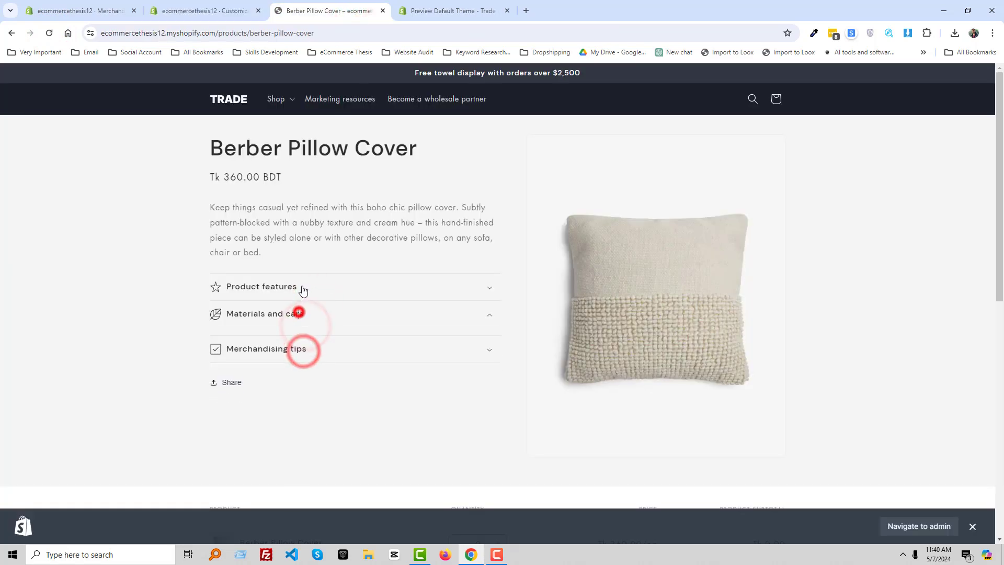
# - Expand the same three collapsible rows in the theme editor preview
pyautogui.click(200, 10)
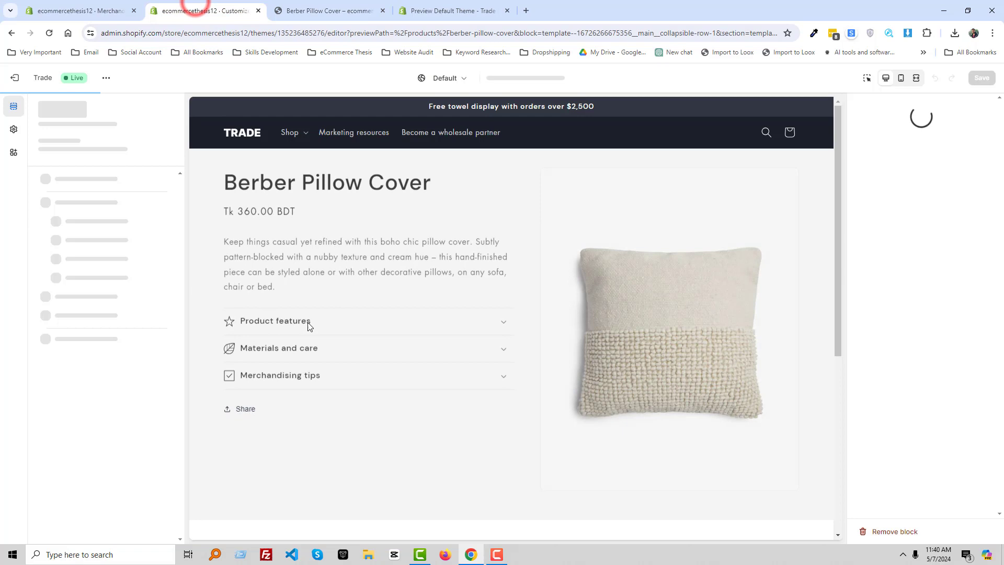
pyautogui.click(333, 324)
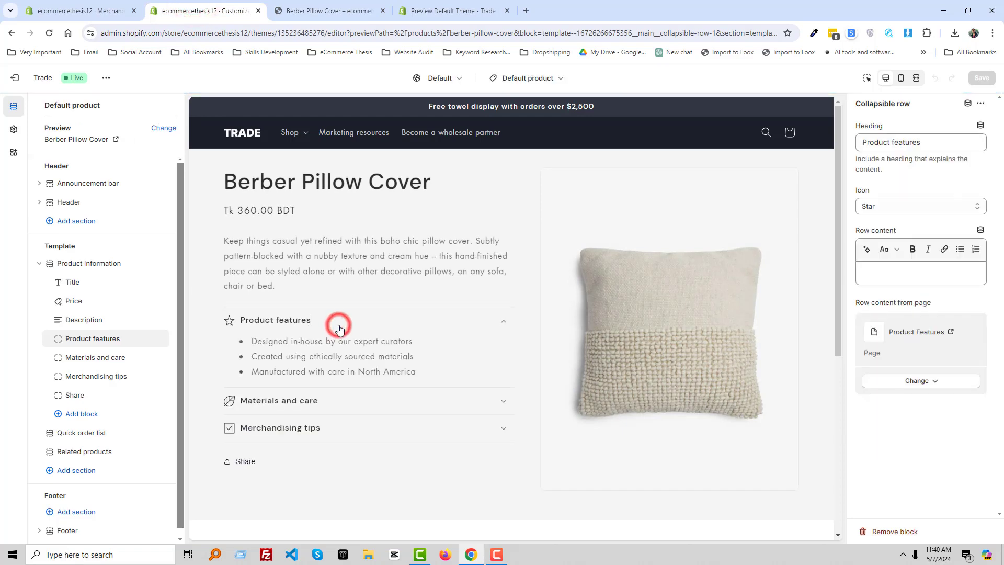
pyautogui.click(348, 394)
pyautogui.scroll(-2, 347, 393)
pyautogui.click(331, 389)
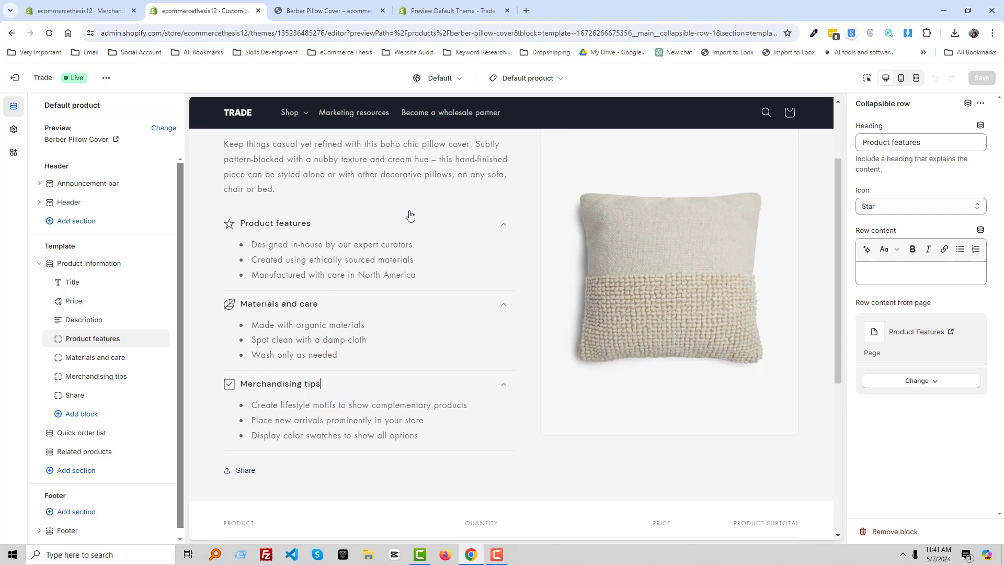
# - Reload the live product page, expand all three rows, and compare with the demo preview
pyautogui.click(361, 7)
pyautogui.rightClick(64, 321)
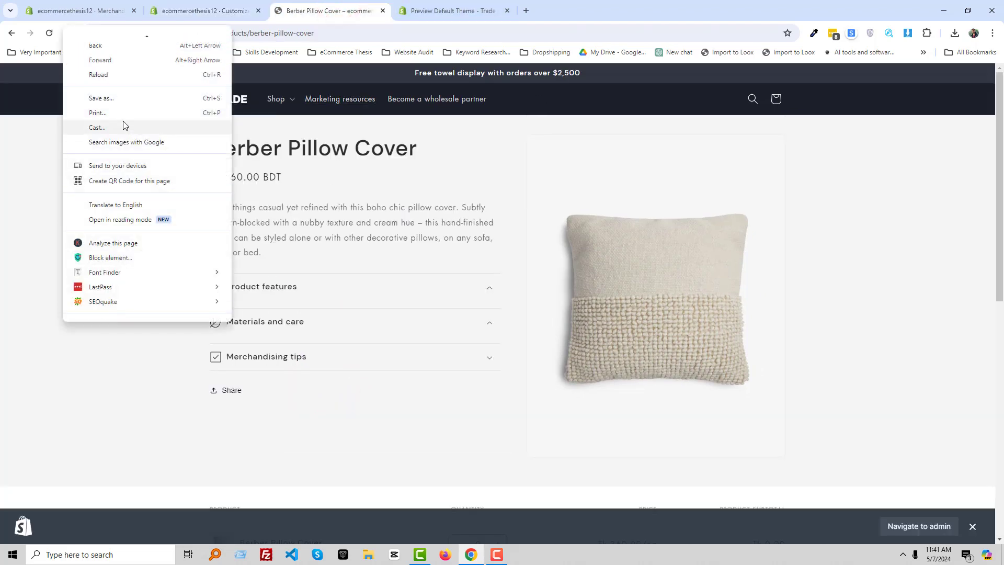
pyautogui.click(111, 75)
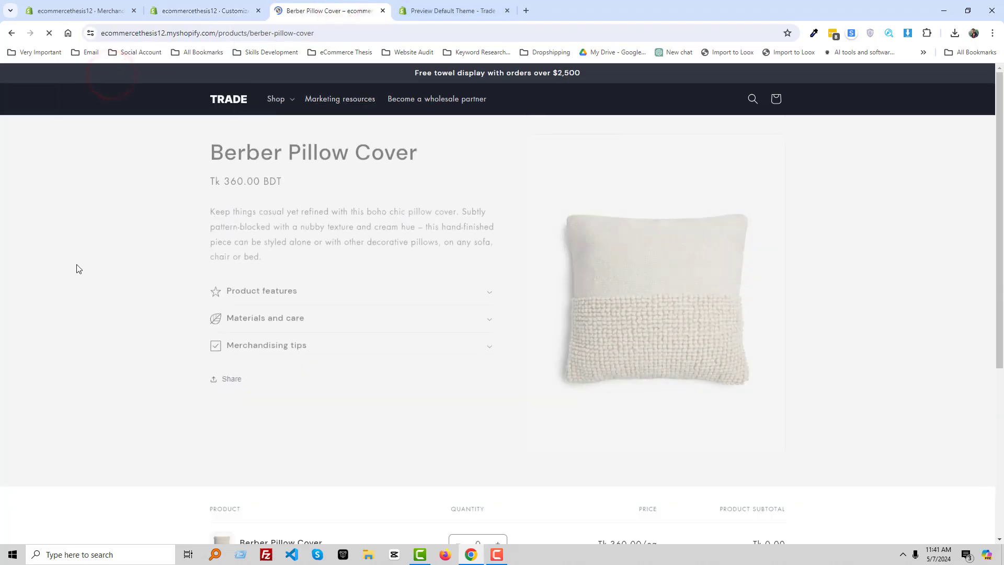
pyautogui.click(331, 287)
pyautogui.click(317, 369)
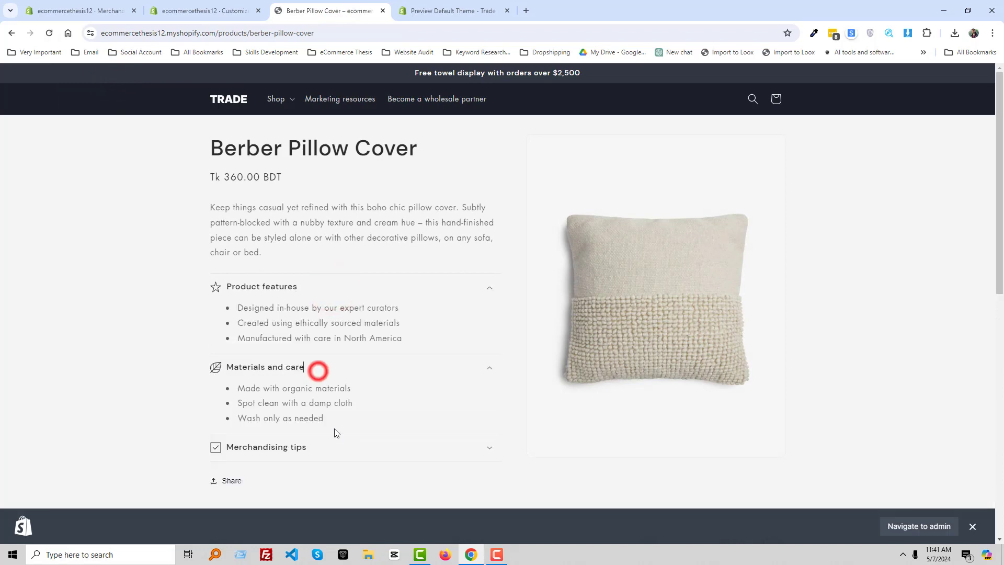
pyautogui.click(336, 443)
pyautogui.scroll(-3, 330, 377)
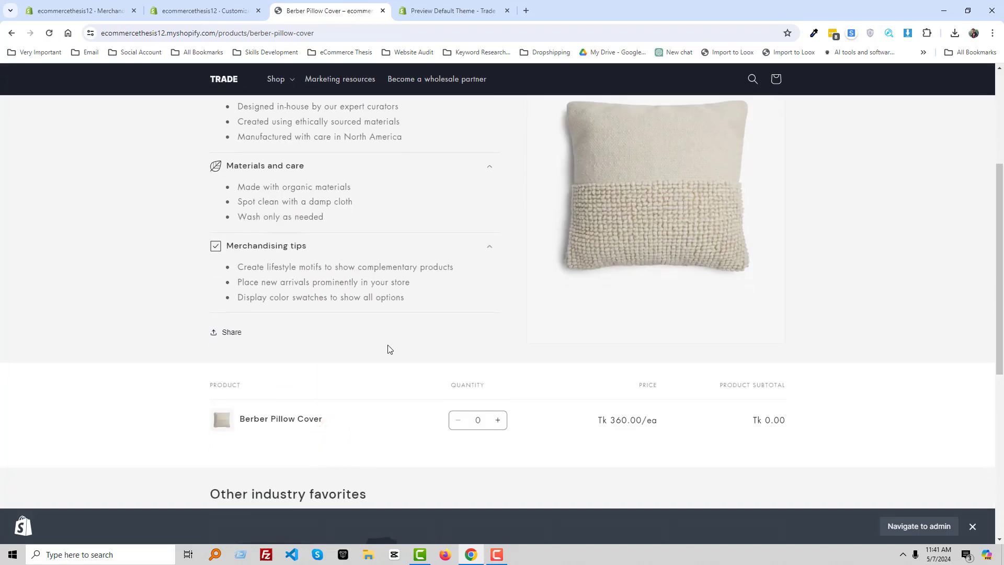
pyautogui.click(471, 9)
pyautogui.scroll(-3, 181, 333)
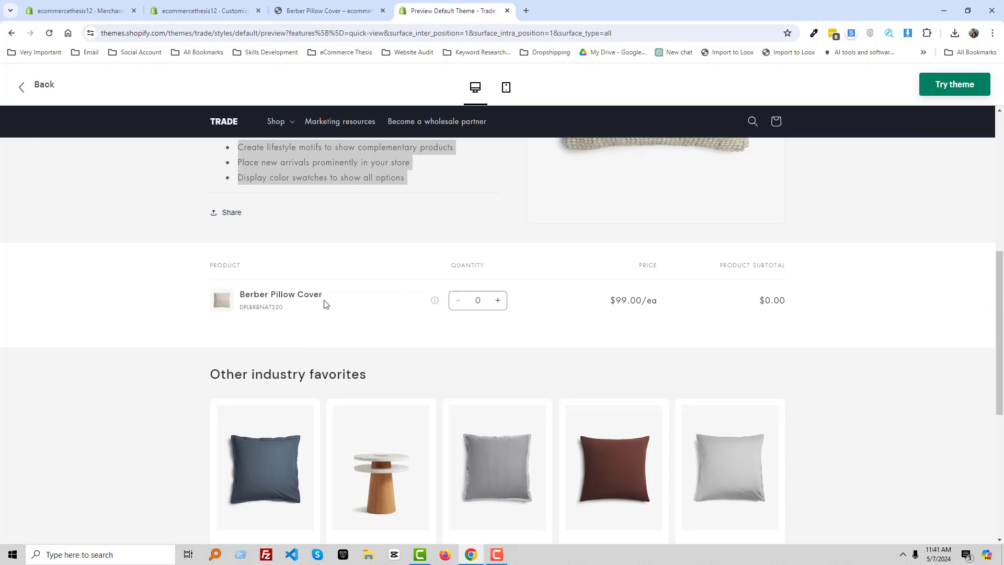
pyautogui.click(93, 11)
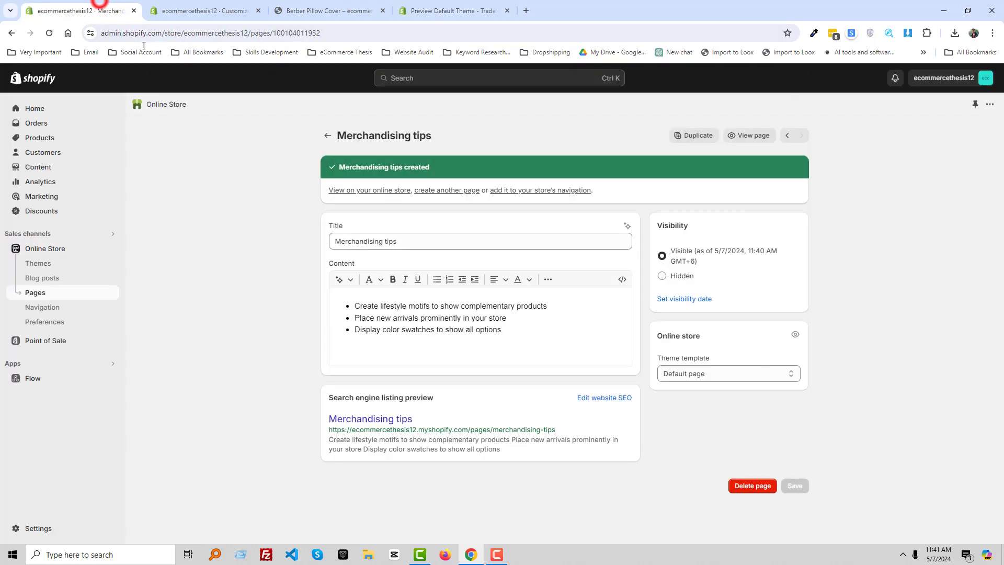
# - Open Berber Pillow Cover from the admin Products list
pyautogui.click(37, 139)
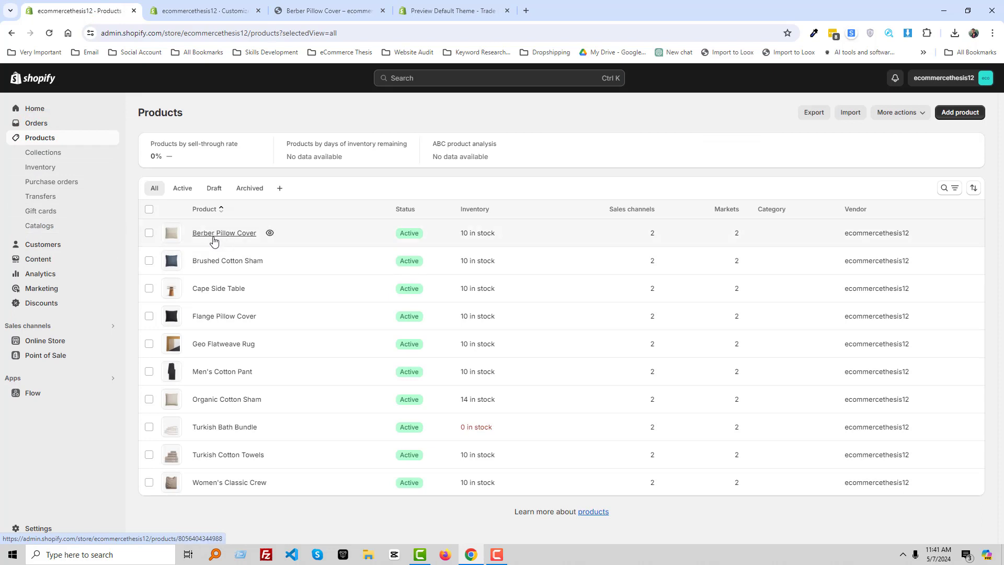
pyautogui.click(238, 235)
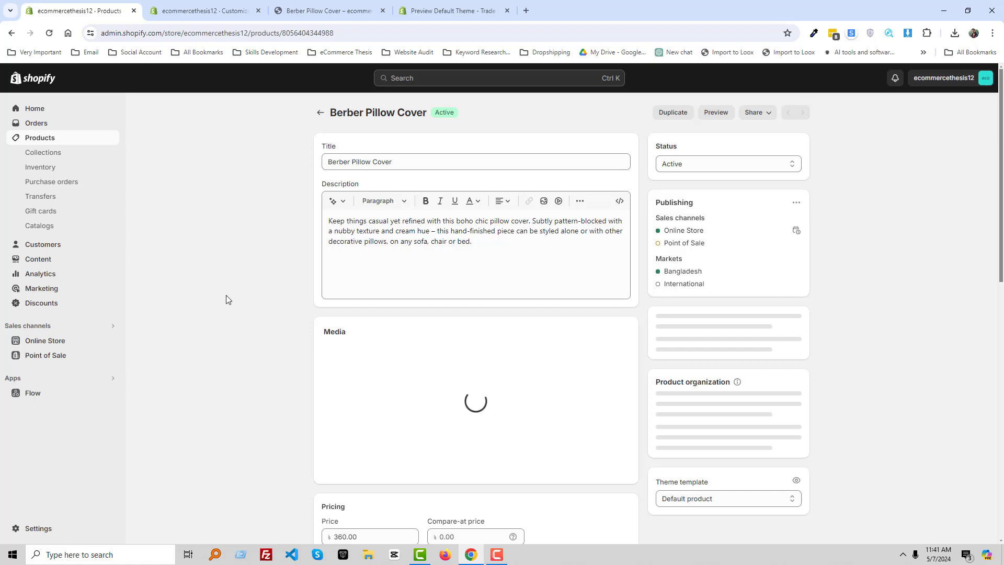
pyautogui.scroll(-1, 226, 298)
pyautogui.scroll(-2, 231, 298)
pyautogui.scroll(-1, 231, 298)
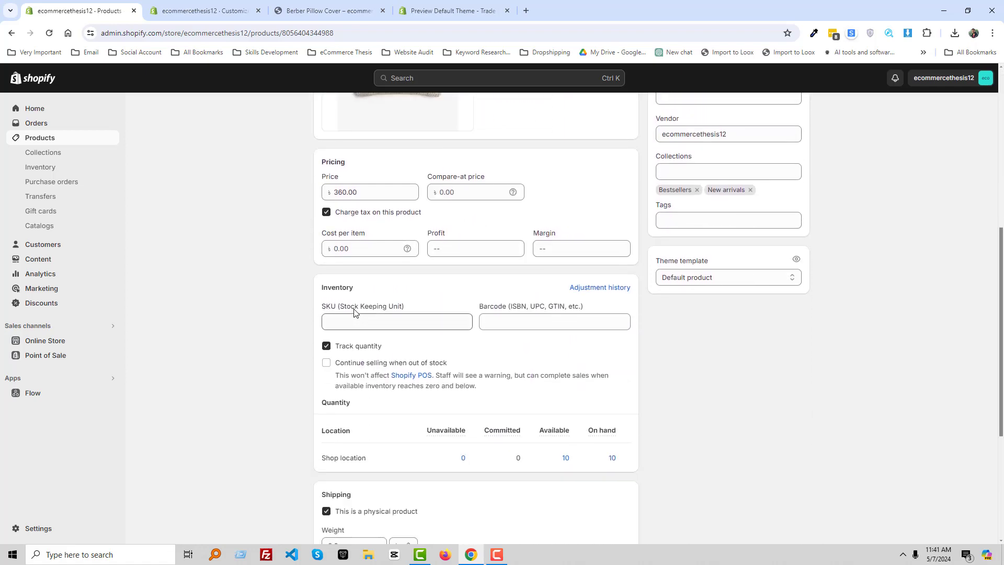
pyautogui.scroll(-1, 353, 330)
pyautogui.scroll(-1, 384, 416)
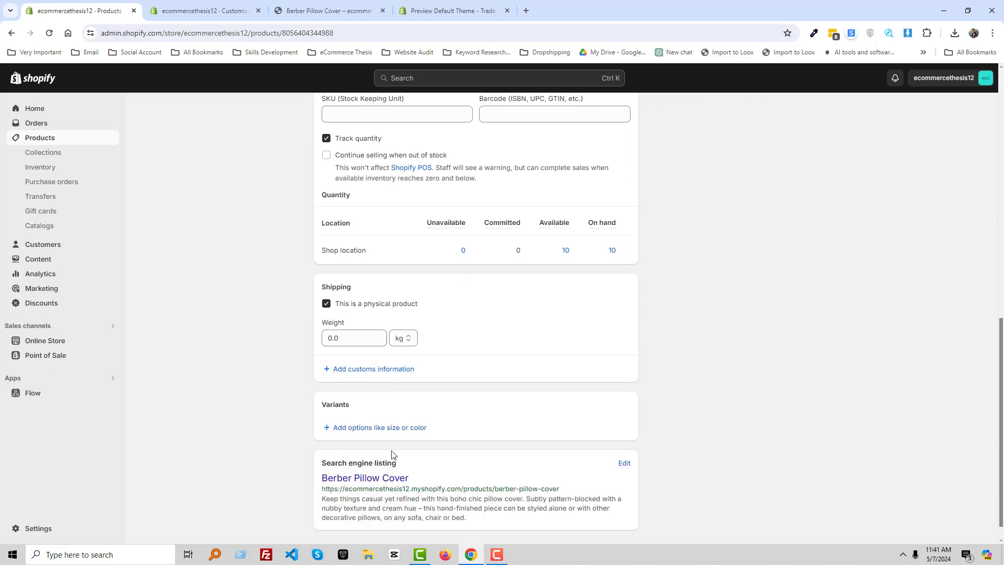
# - Create a Color variant option with values Black, Red and Pink
pyautogui.click(376, 426)
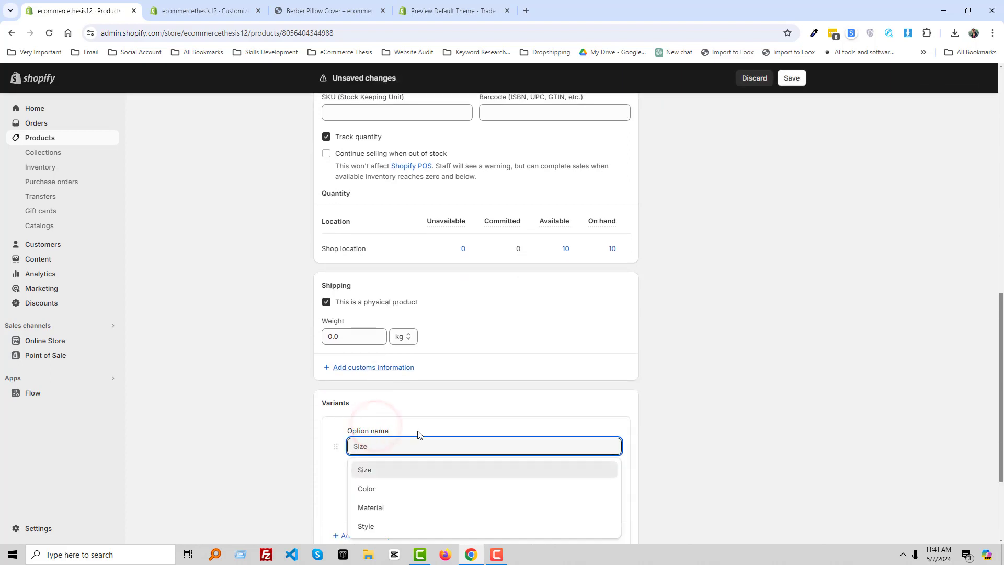
pyautogui.click(399, 437)
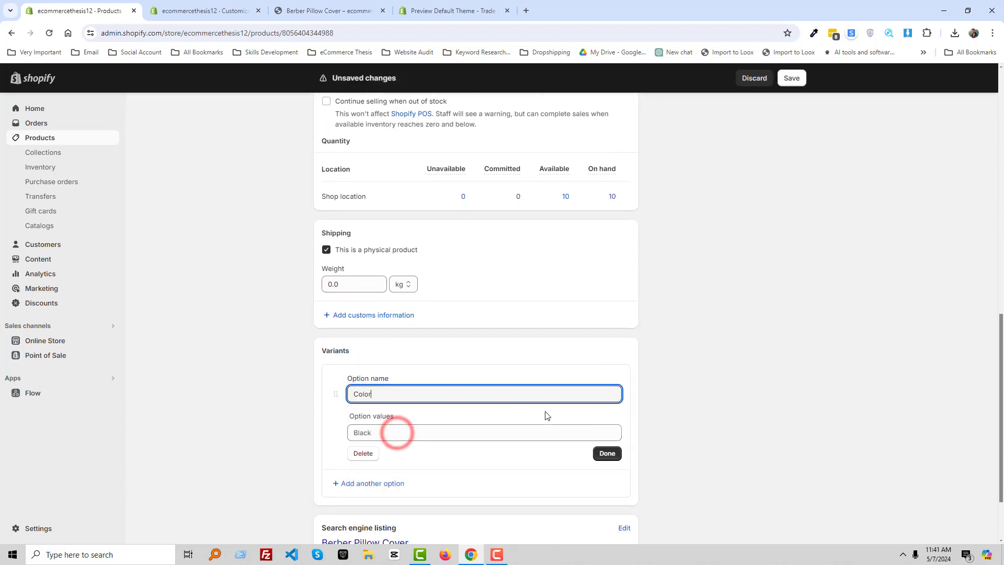
pyautogui.scroll(-1, 510, 408)
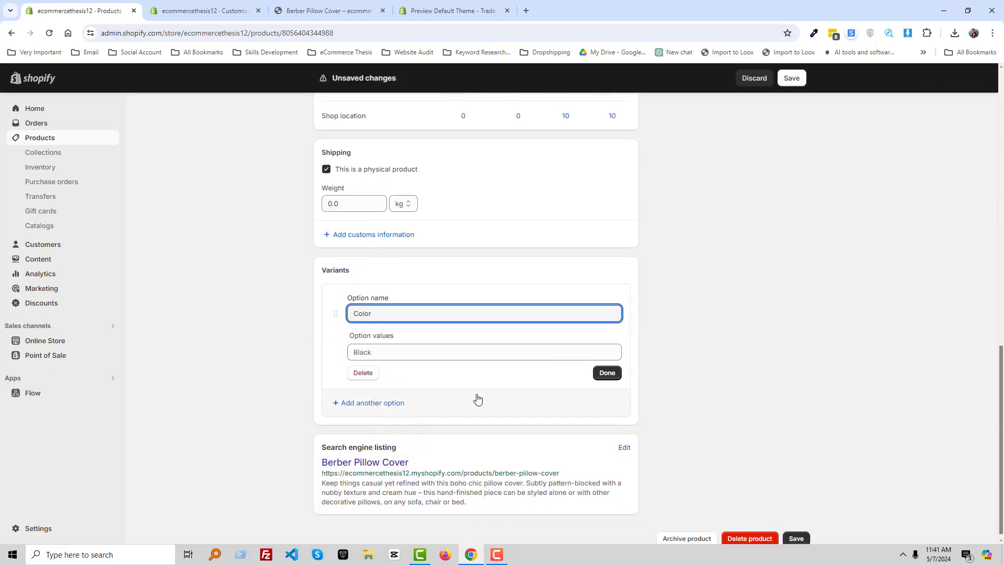
pyautogui.click(369, 338)
pyautogui.write('Black')
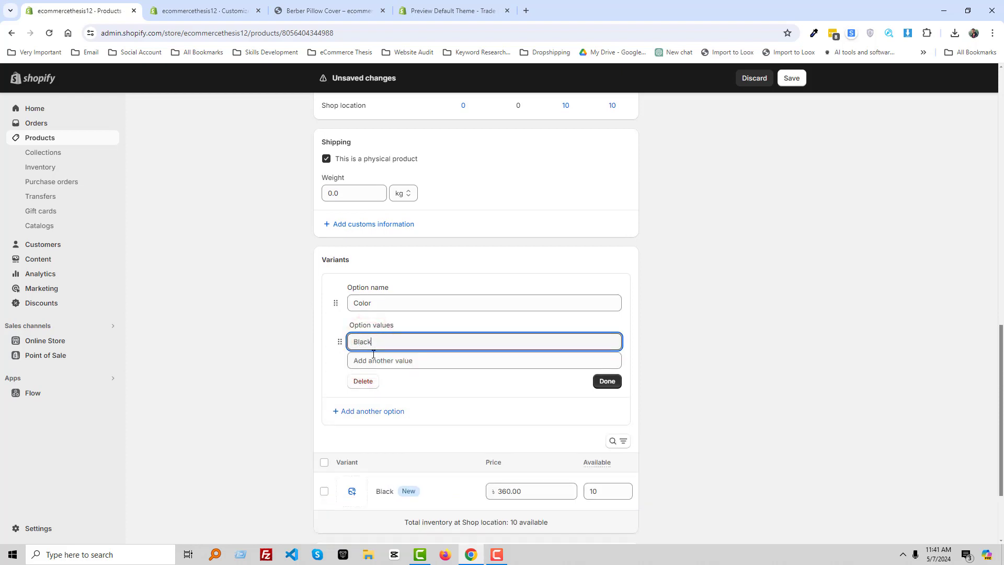
pyautogui.click(372, 360)
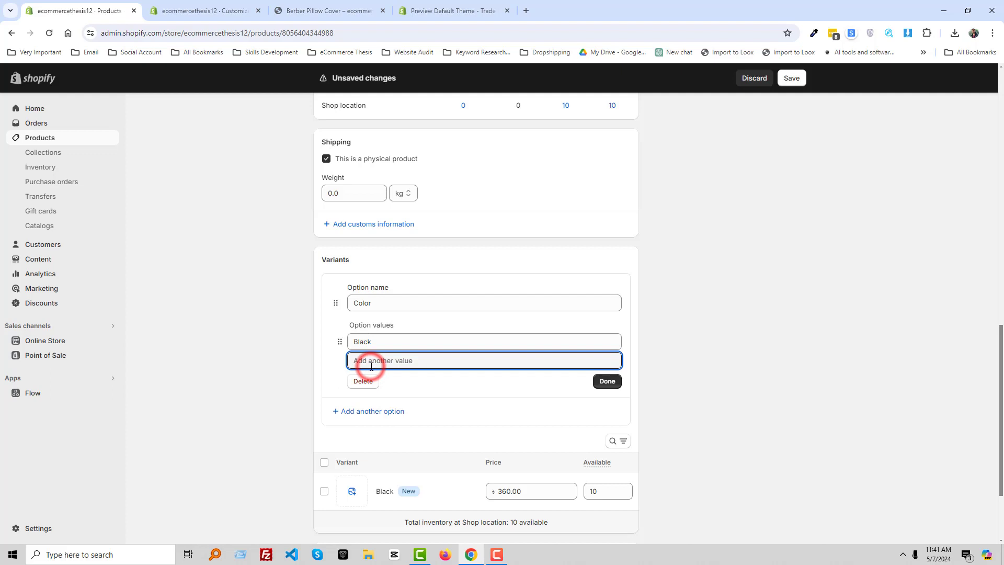
pyautogui.write('Red')
pyautogui.click(385, 378)
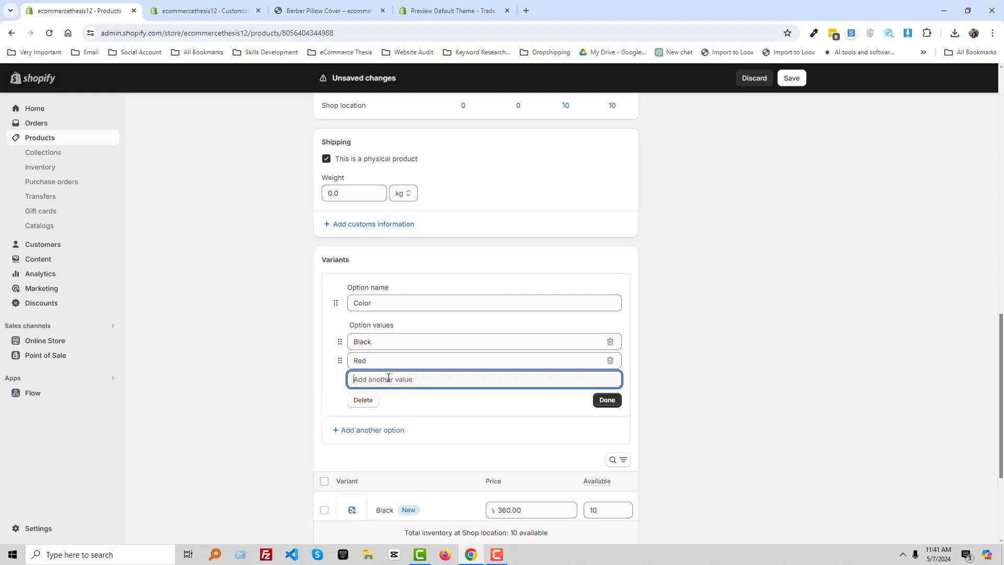
pyautogui.write('Pink')
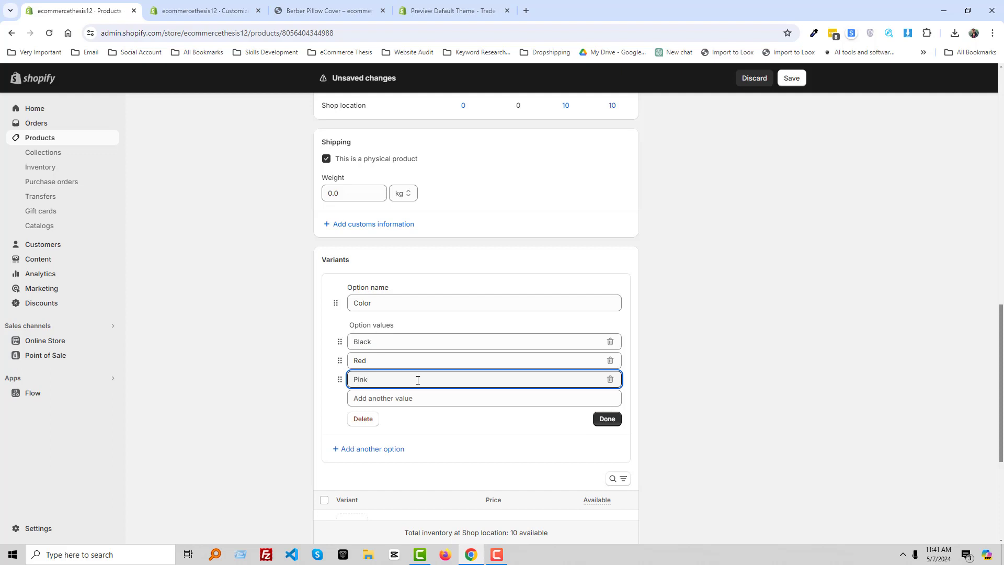
pyautogui.click(607, 418)
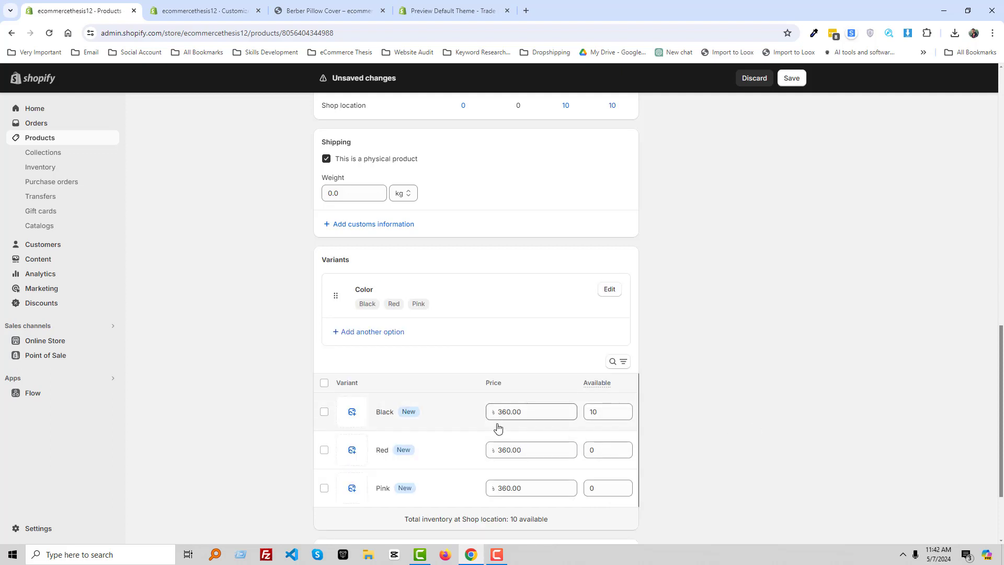
# - Set Red to 290 with 20 in stock and Pink to 180 with 25, then save
pyautogui.click(507, 451)
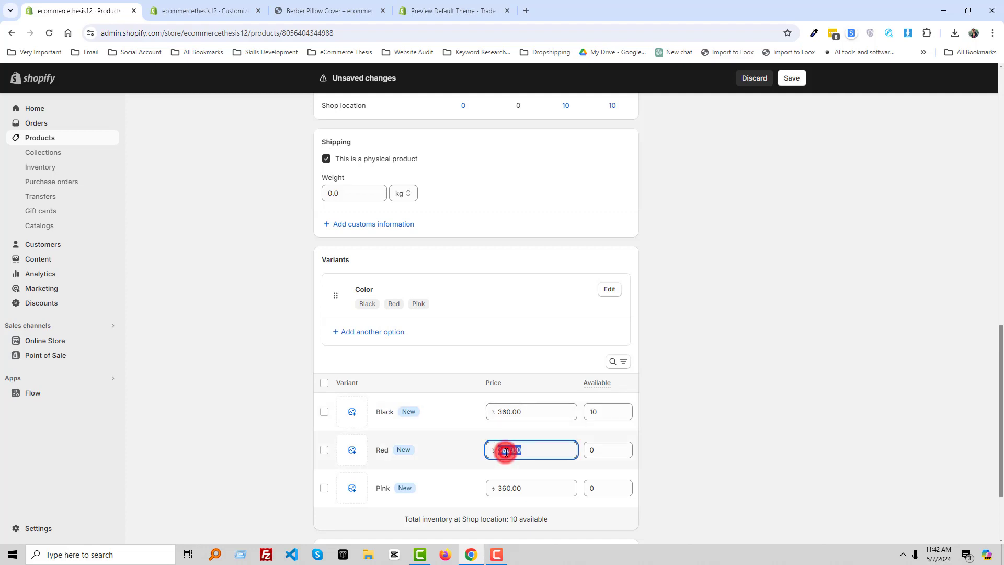
pyautogui.doubleClick(506, 451)
pyautogui.write('290')
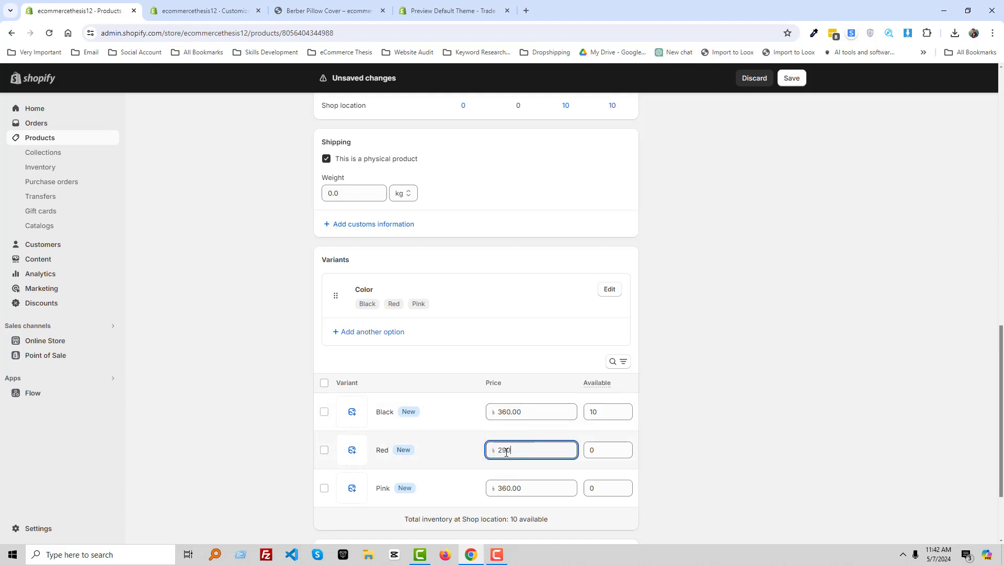
pyautogui.click(540, 485)
pyautogui.write('180')
pyautogui.click(603, 450)
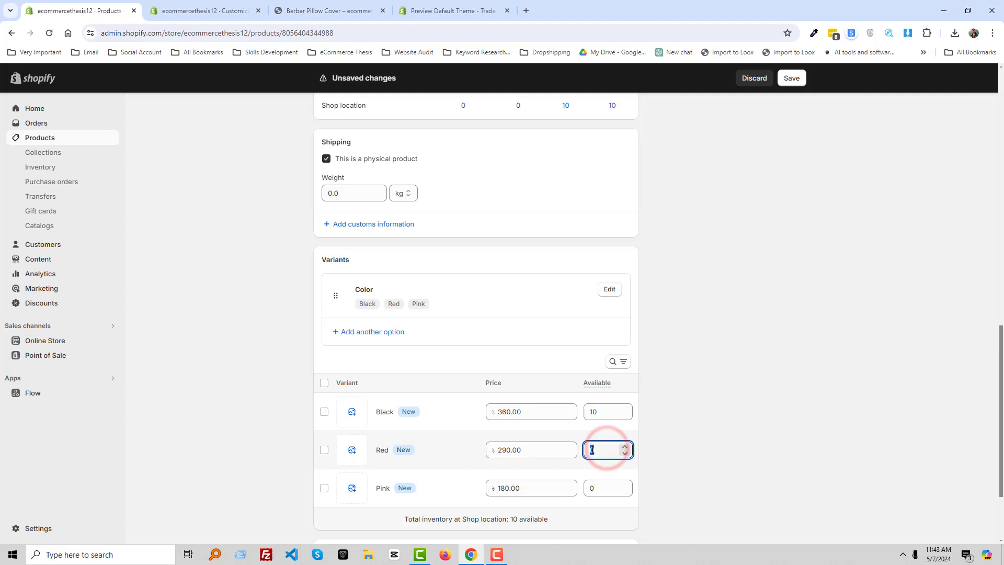
pyautogui.write('20')
pyautogui.doubleClick(607, 488)
pyautogui.write('25')
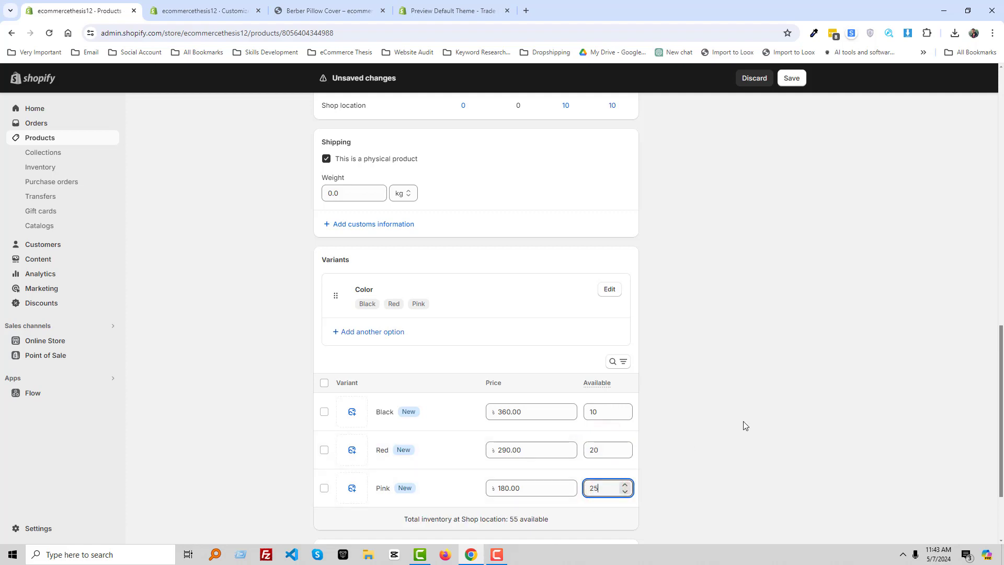
pyautogui.click(763, 420)
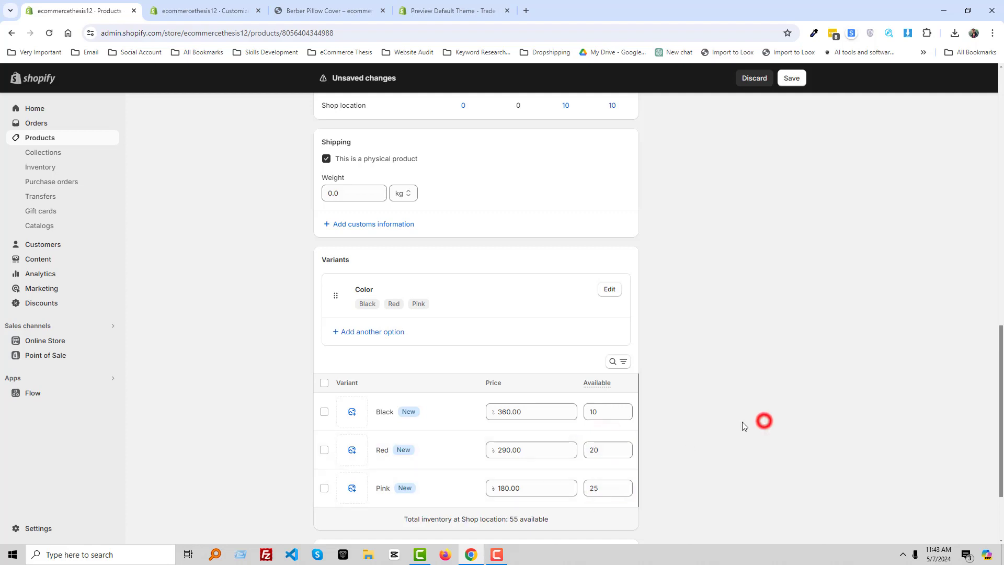
pyautogui.scroll(-2, 745, 423)
pyautogui.click(795, 529)
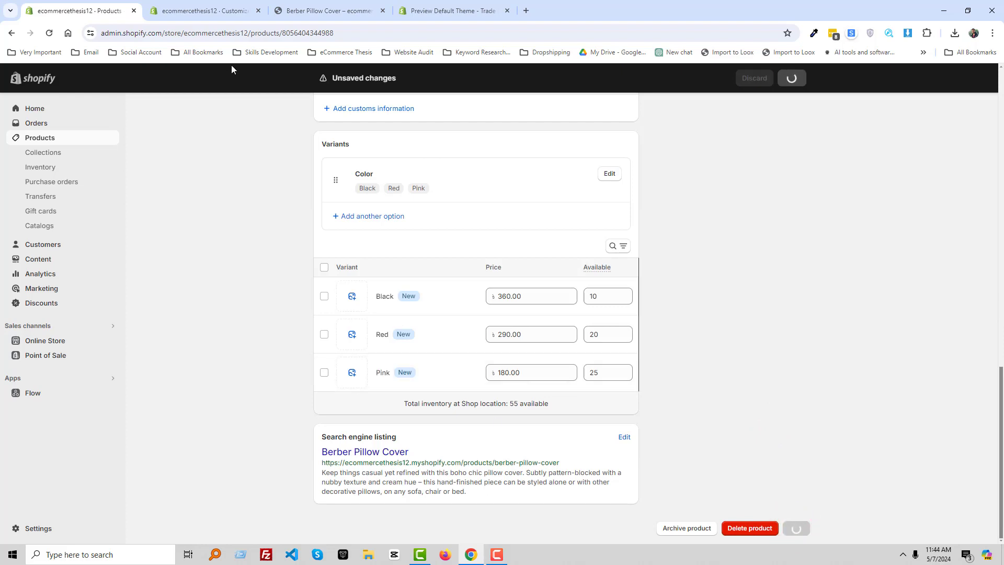
# - Reload the live page to see Black, Red and Pink at Tk 360, 290 and 180
pyautogui.click(326, 10)
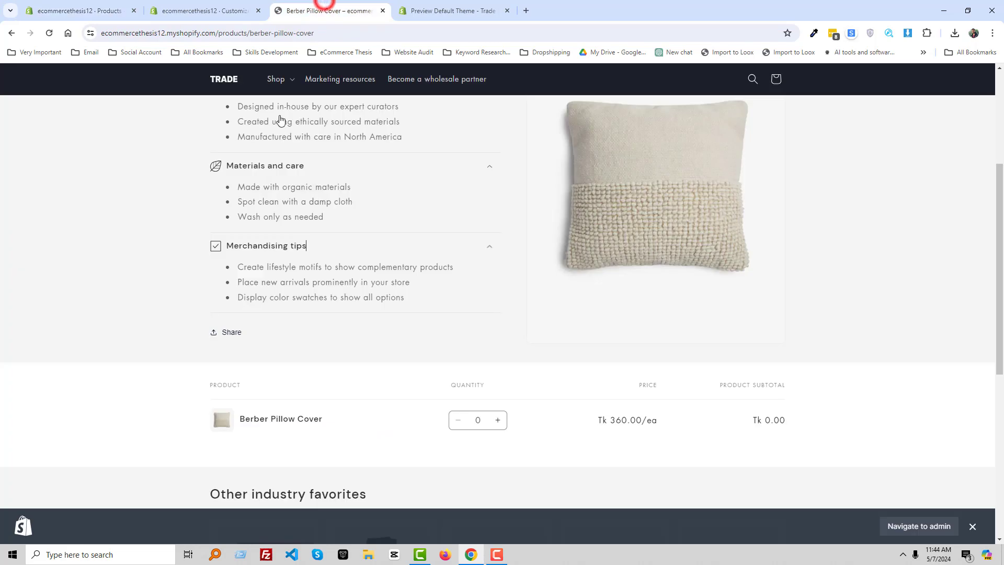
pyautogui.rightClick(138, 283)
pyautogui.click(181, 70)
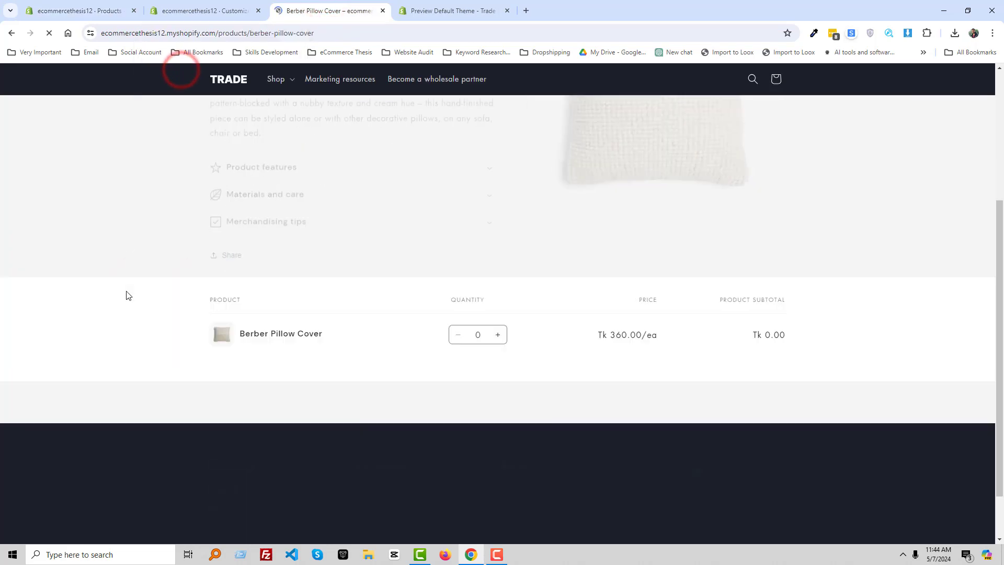
pyautogui.scroll(-3, 439, 302)
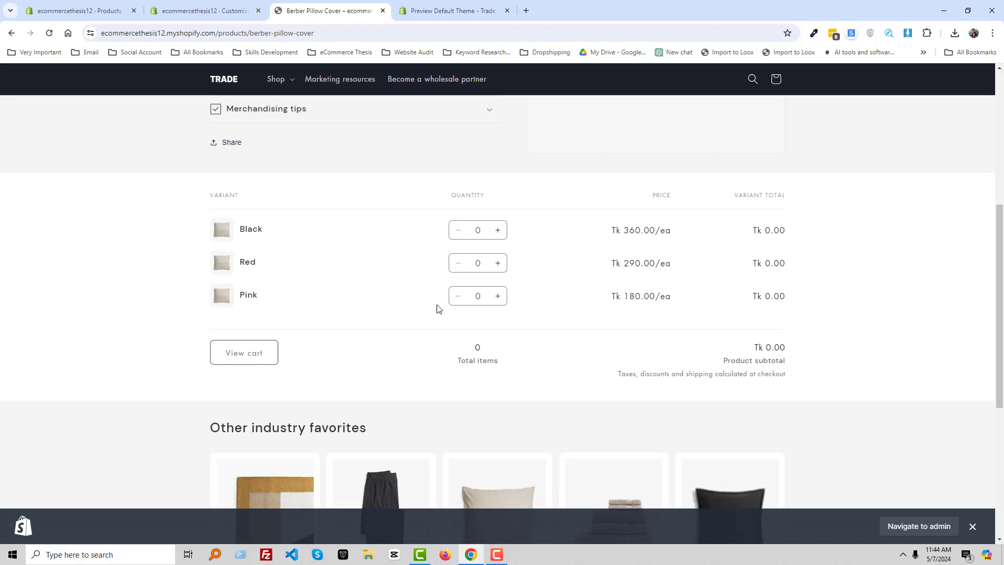
pyautogui.click(453, 10)
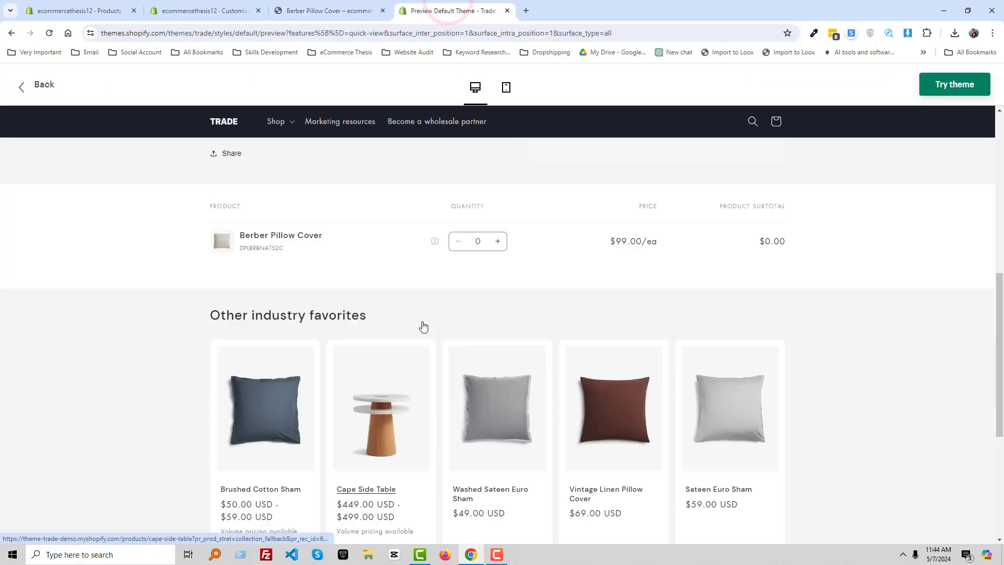
pyautogui.scroll(5, 421, 325)
pyautogui.hotkey('ctrl', 'shift', 'Tab')
pyautogui.scroll(1, 337, 317)
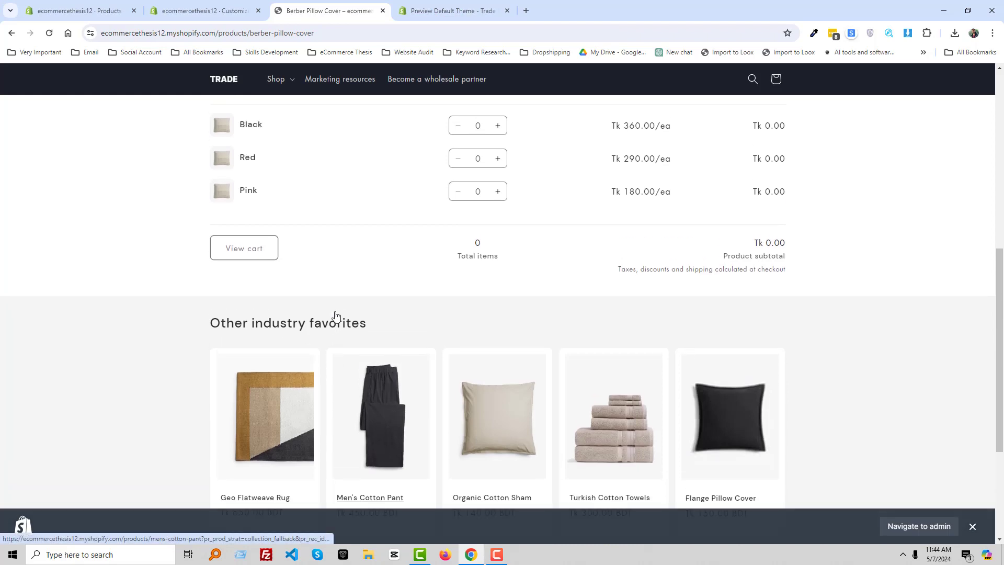
pyautogui.scroll(3, 341, 317)
pyautogui.scroll(1, 341, 317)
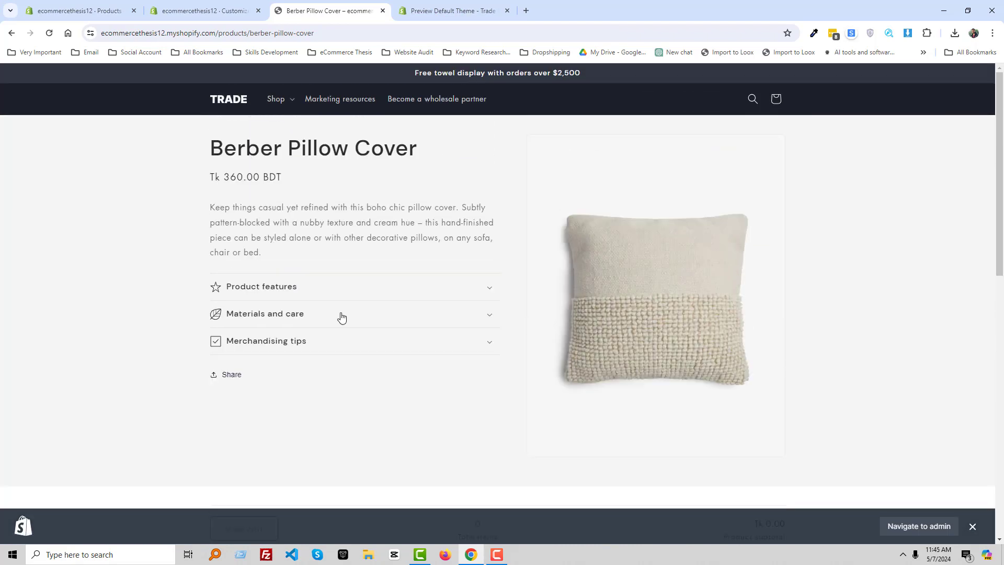
# - In the product template editor, check the product information block list, then open Add section
pyautogui.click(206, 10)
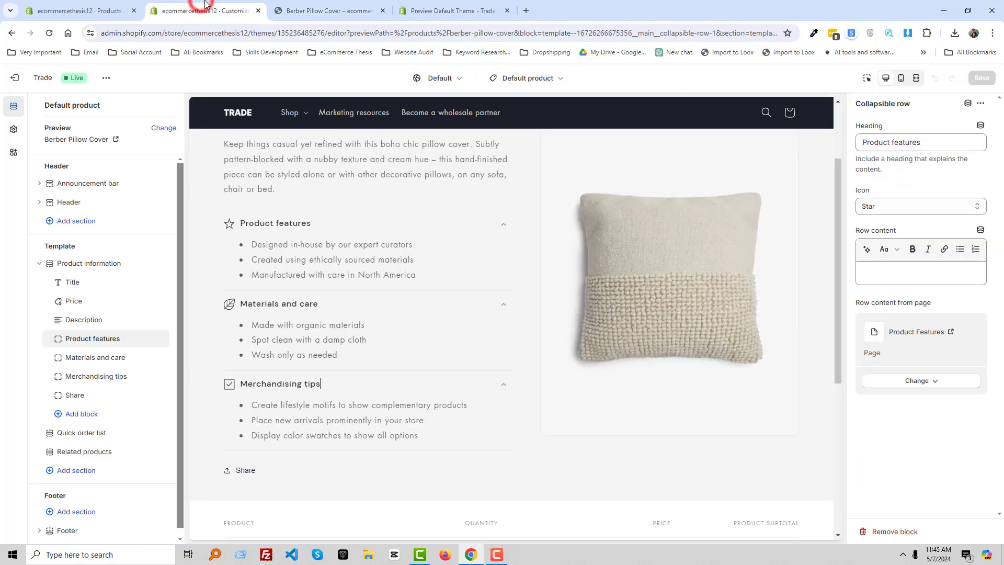
pyautogui.scroll(-2, 388, 254)
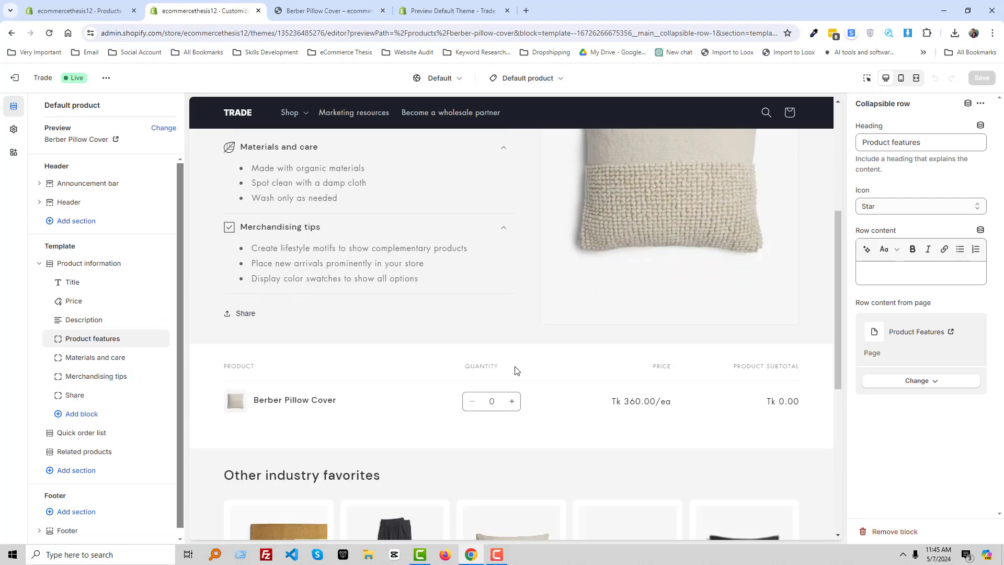
pyautogui.scroll(-1, 486, 377)
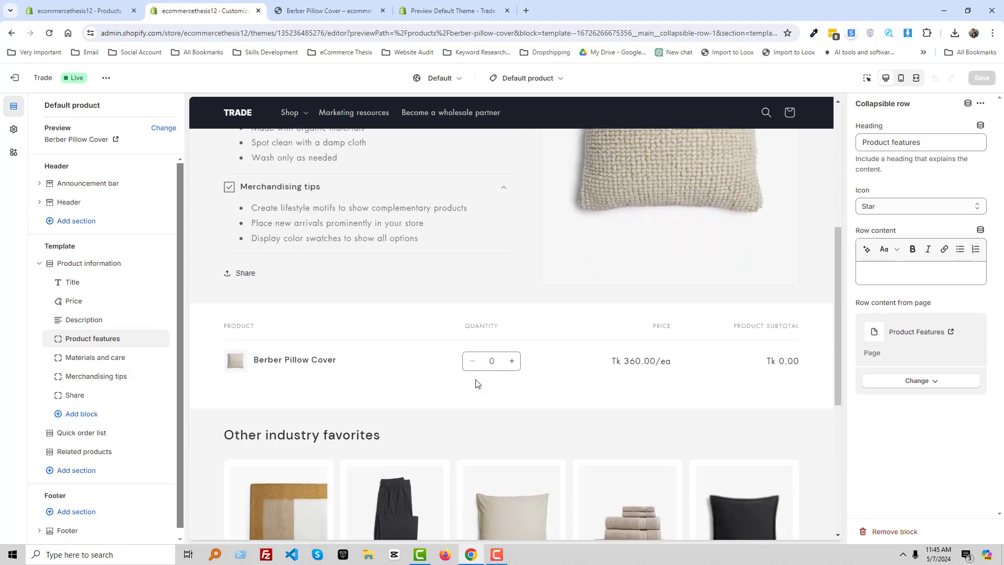
pyautogui.click(79, 416)
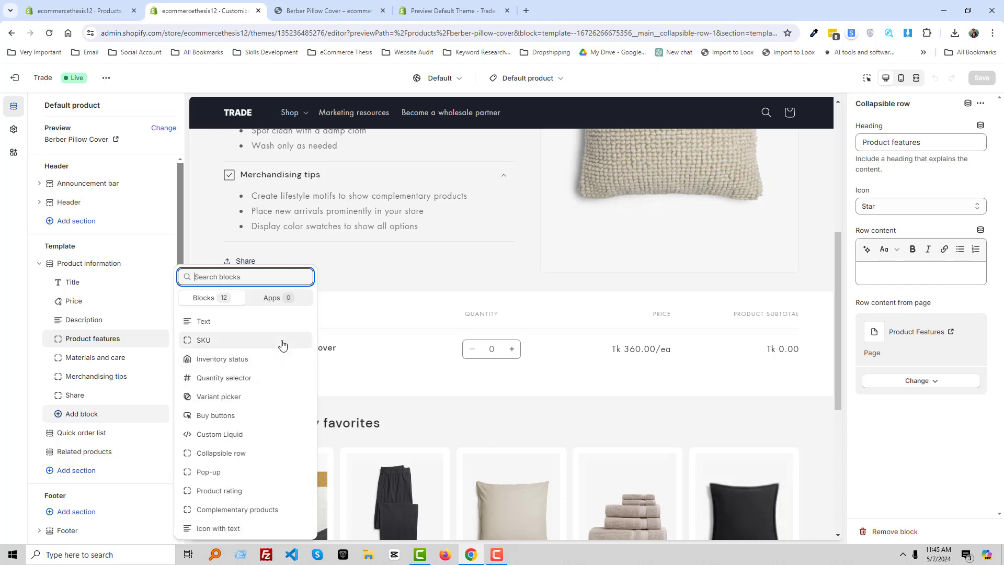
pyautogui.click(394, 283)
pyautogui.scroll(-3, 393, 283)
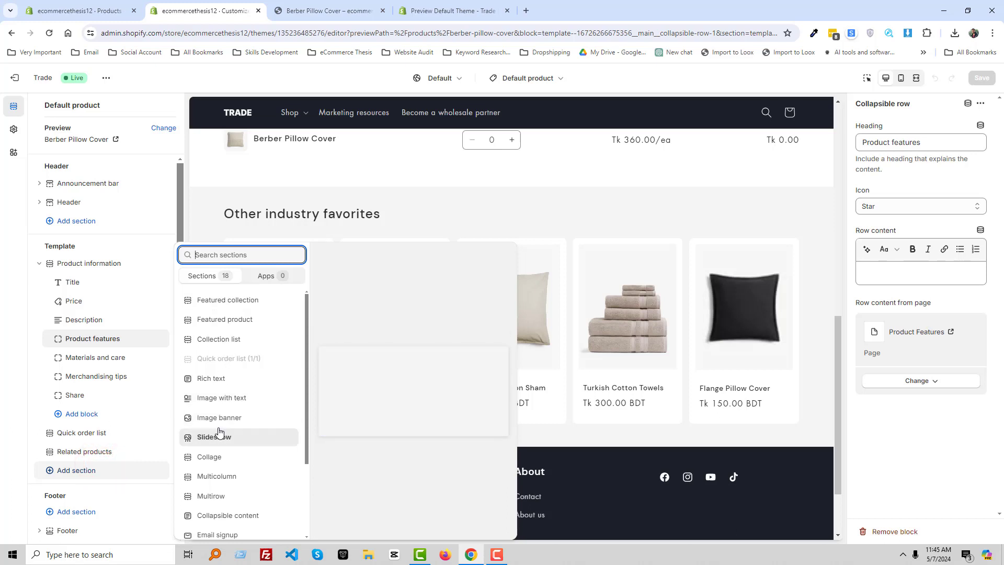
pyautogui.scroll(-1, 223, 480)
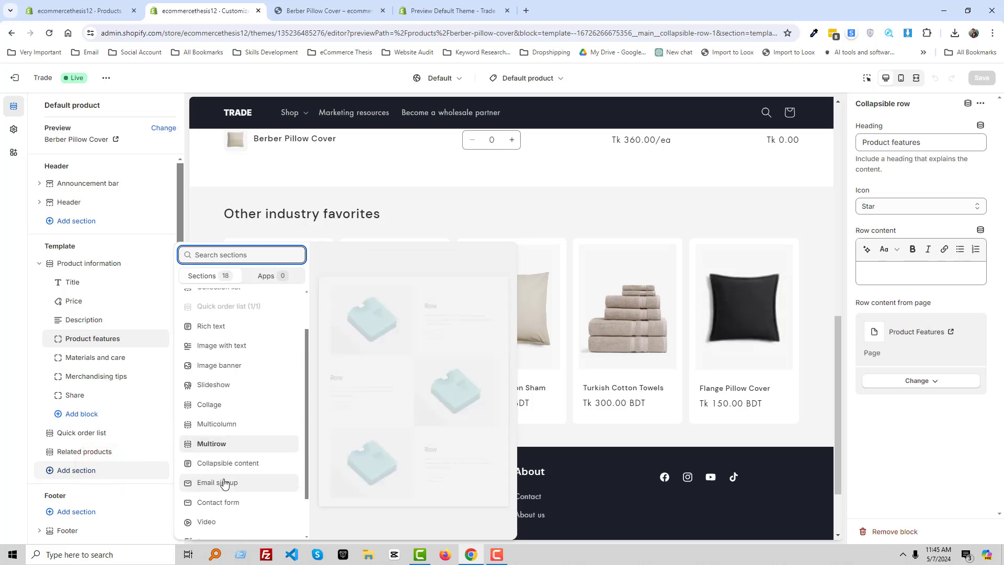
pyautogui.scroll(-1, 224, 484)
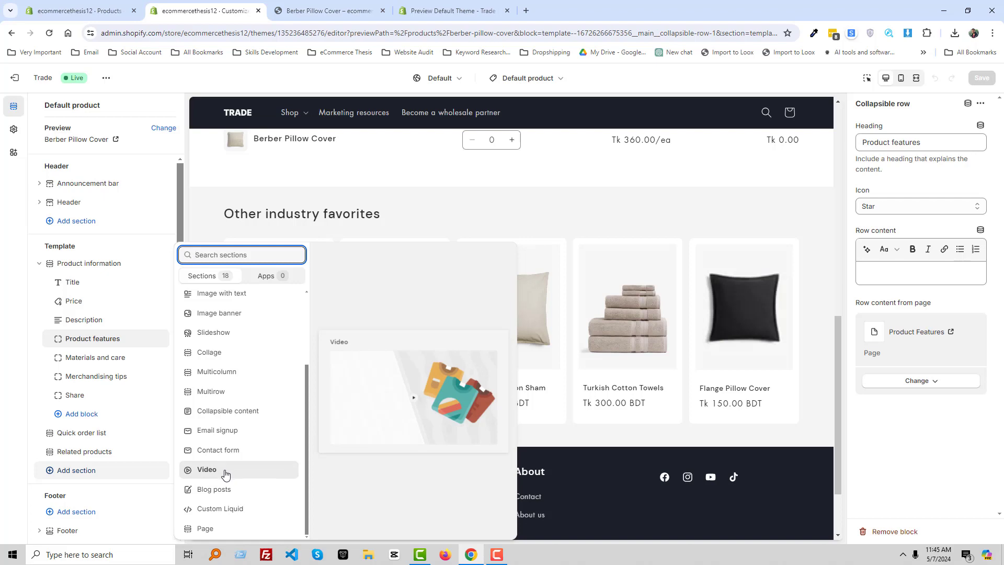
# - Add a Video section and drag it above Related products
pyautogui.click(226, 471)
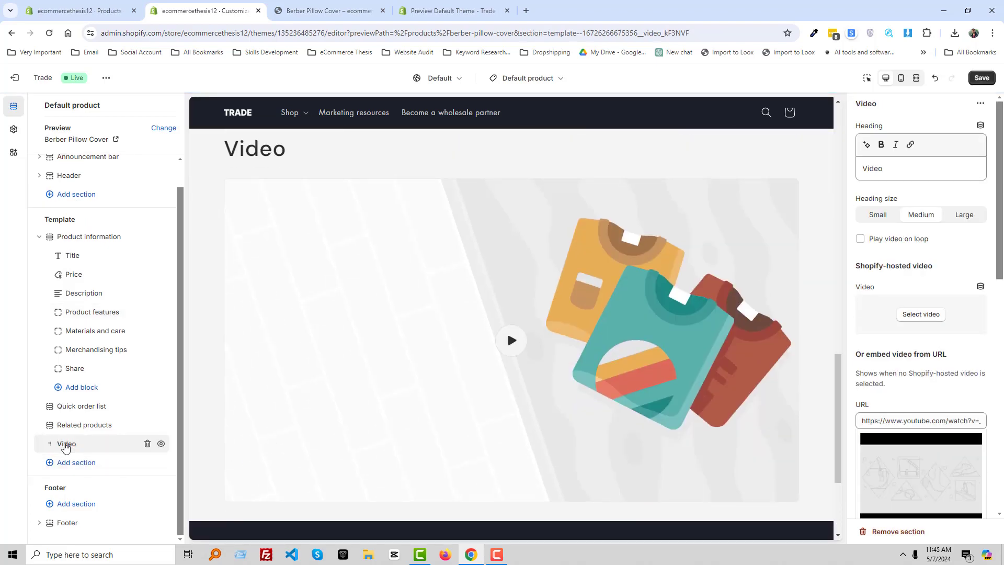
pyautogui.moveTo(56, 445); pyautogui.dragTo(57, 426)
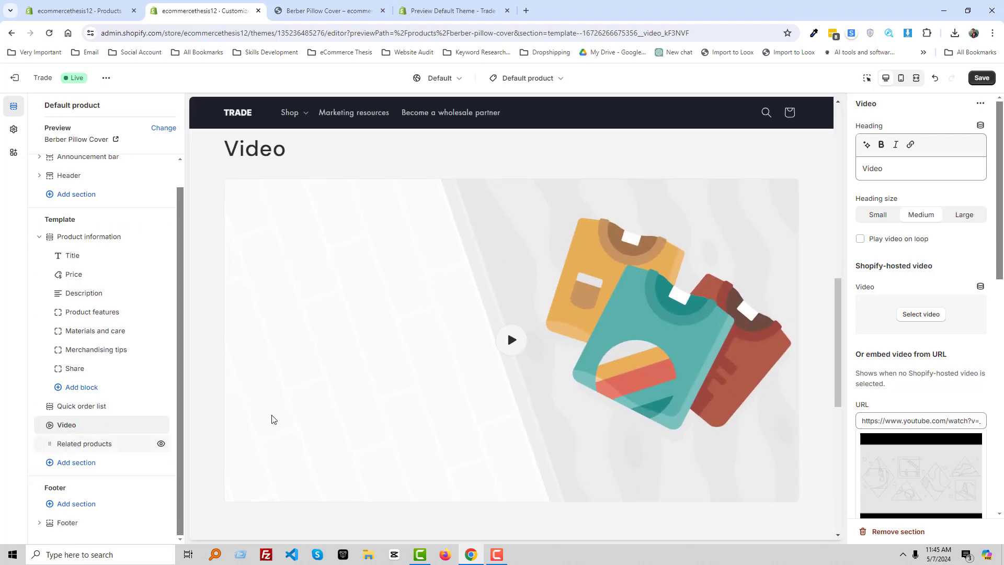
pyautogui.scroll(10, 507, 410)
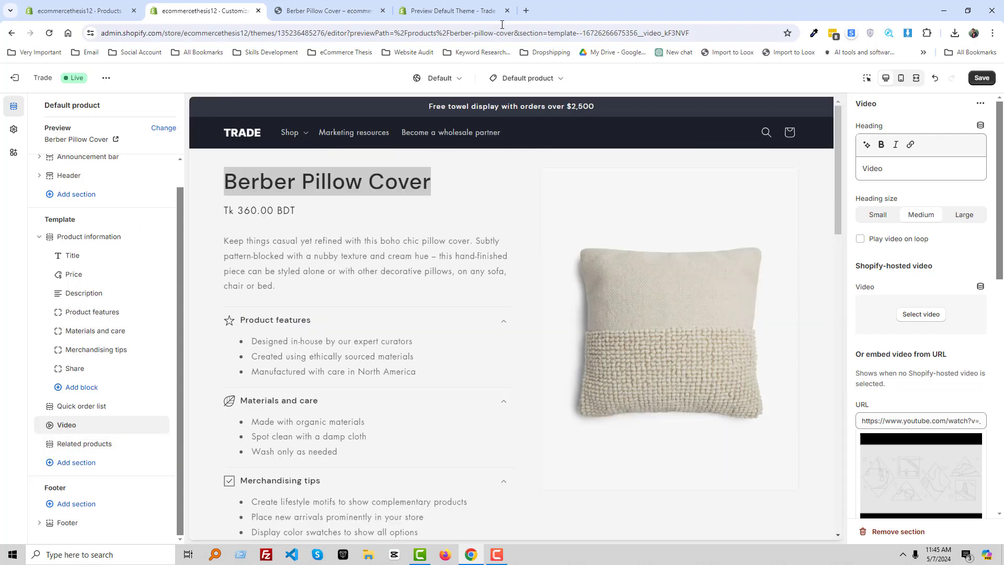
# - In a new tab, search YouTube for 'Berber Pillow Cover small video' and open a result
pyautogui.click(527, 9)
pyautogui.write('yo')
pyautogui.press('Return')
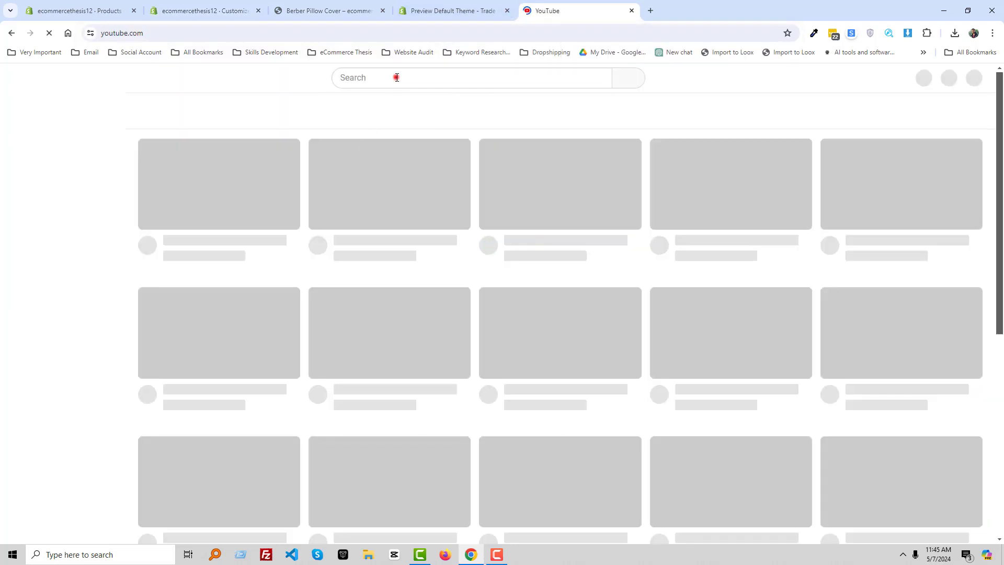
pyautogui.click(397, 77)
pyautogui.write('Berber Pillow Cover')
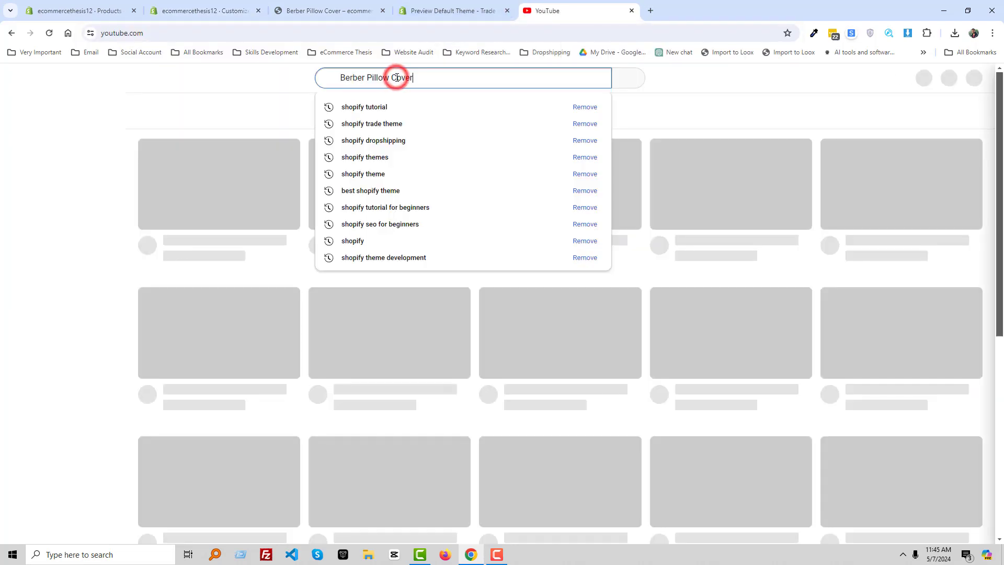
pyautogui.write(' small vi')
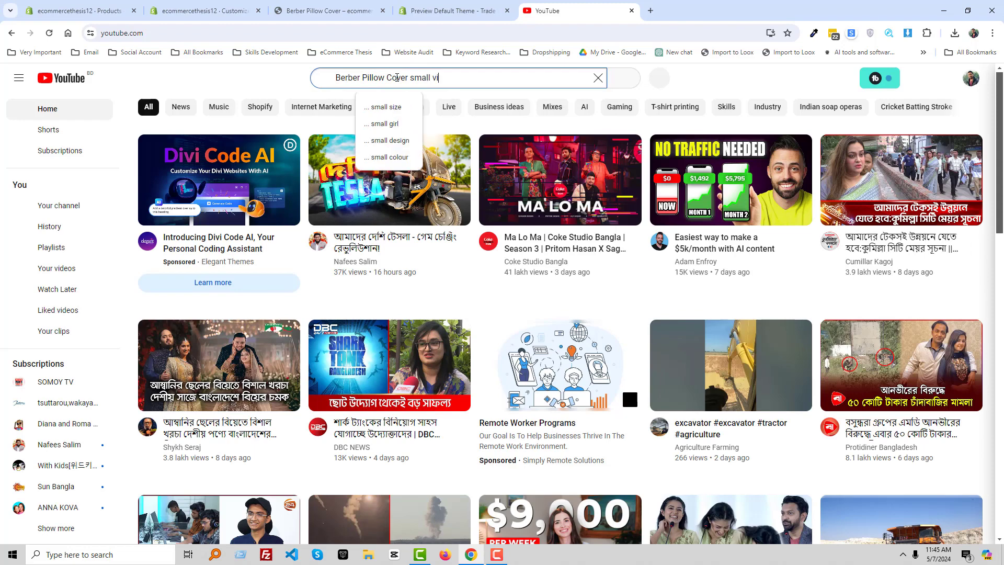
pyautogui.write('deo')
pyautogui.press('Return')
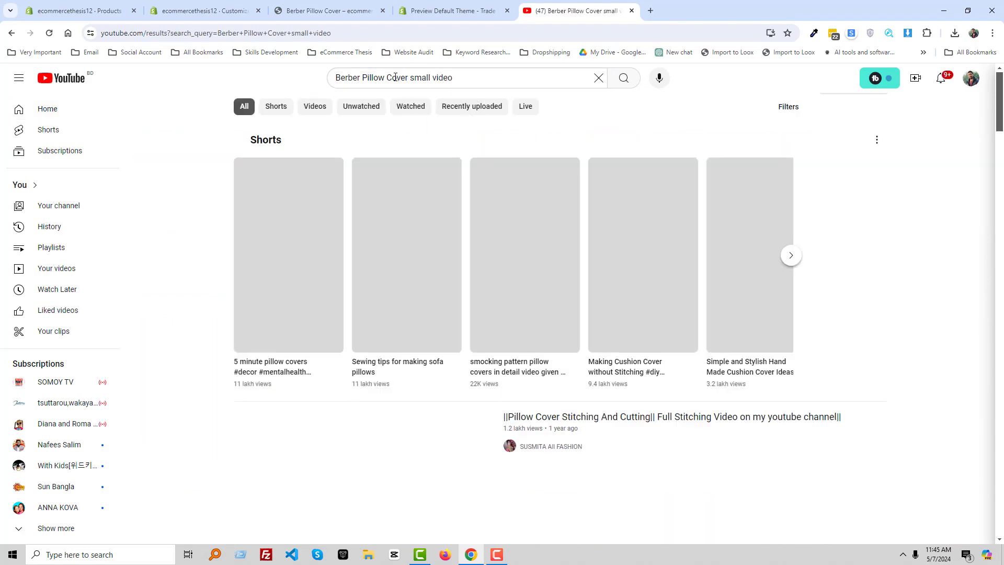
pyautogui.scroll(-2, 233, 321)
pyautogui.scroll(-3, 283, 332)
pyautogui.scroll(-1, 283, 332)
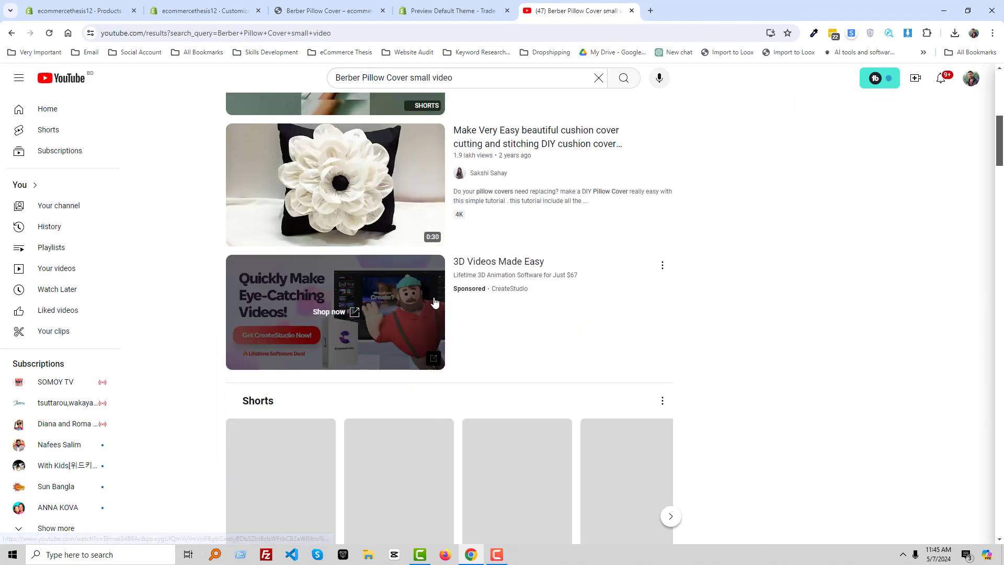
pyautogui.scroll(-1, 432, 298)
pyautogui.scroll(-2, 535, 314)
pyautogui.scroll(-2, 695, 345)
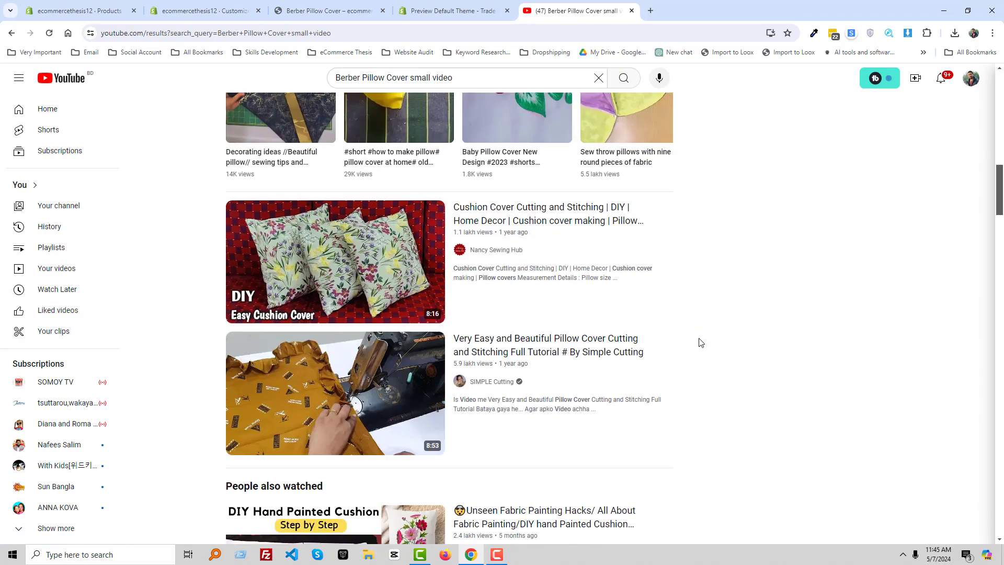
pyautogui.scroll(-2, 698, 342)
pyautogui.scroll(-1, 699, 343)
pyautogui.scroll(-3, 700, 343)
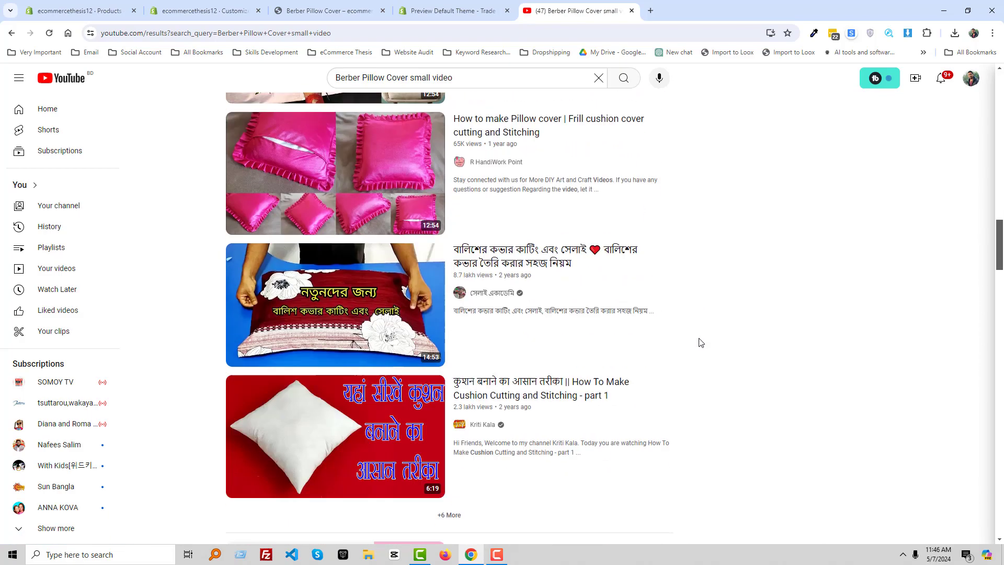
pyautogui.scroll(-1, 700, 342)
pyautogui.scroll(-2, 701, 343)
pyautogui.scroll(-1, 701, 342)
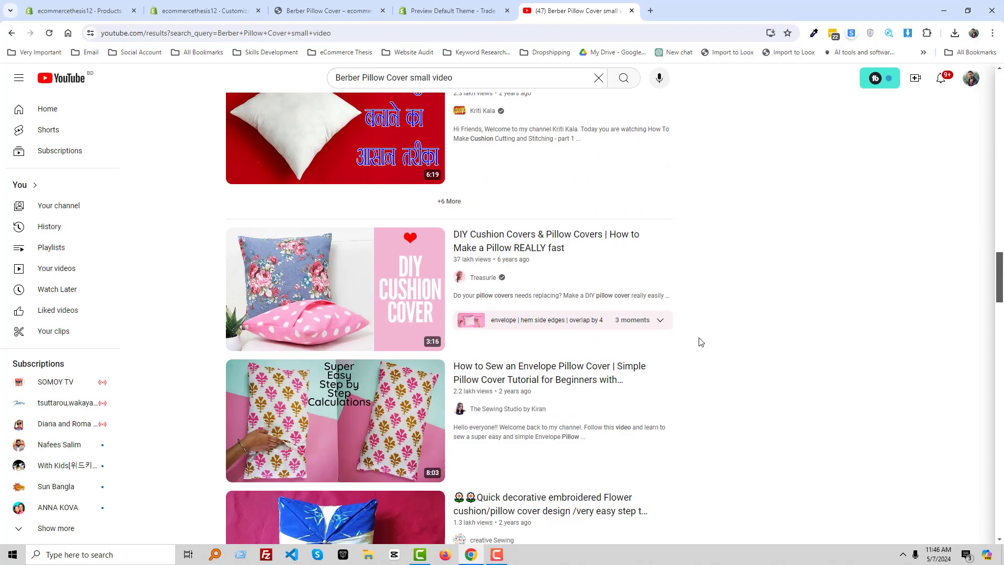
pyautogui.scroll(-1, 701, 341)
pyautogui.scroll(-3, 701, 342)
pyautogui.scroll(-1, 700, 343)
pyautogui.scroll(-1, 700, 342)
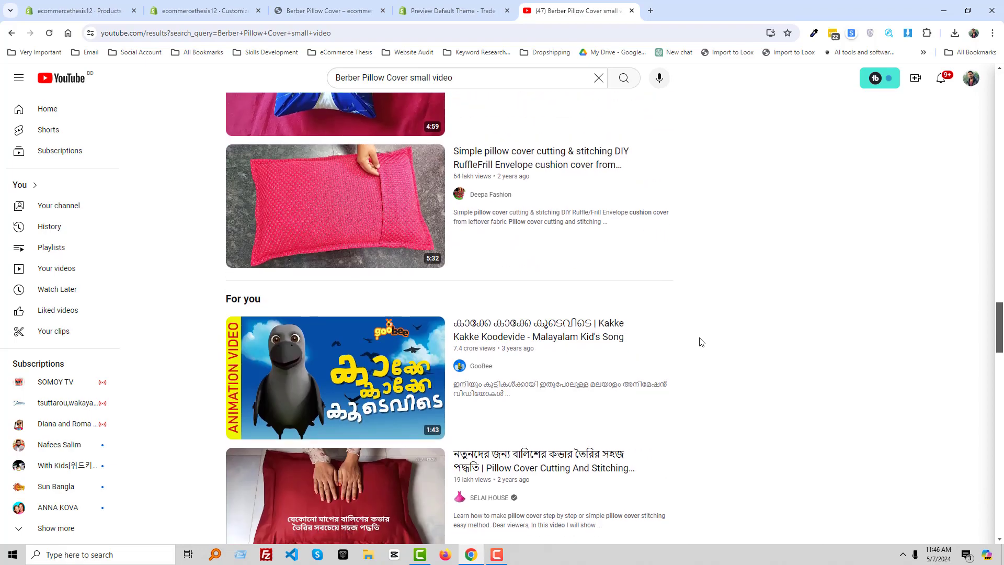
pyautogui.scroll(-2, 700, 342)
pyautogui.scroll(-3, 701, 342)
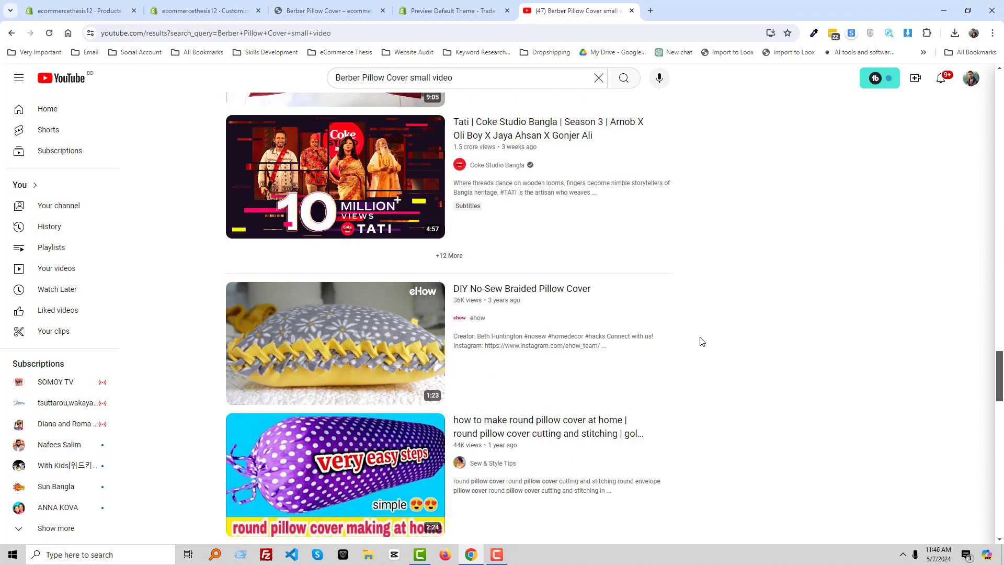
pyautogui.click(337, 471)
# - Copy the video's URL and paste it into the thumbnail downloader's link field
pyautogui.click(207, 33)
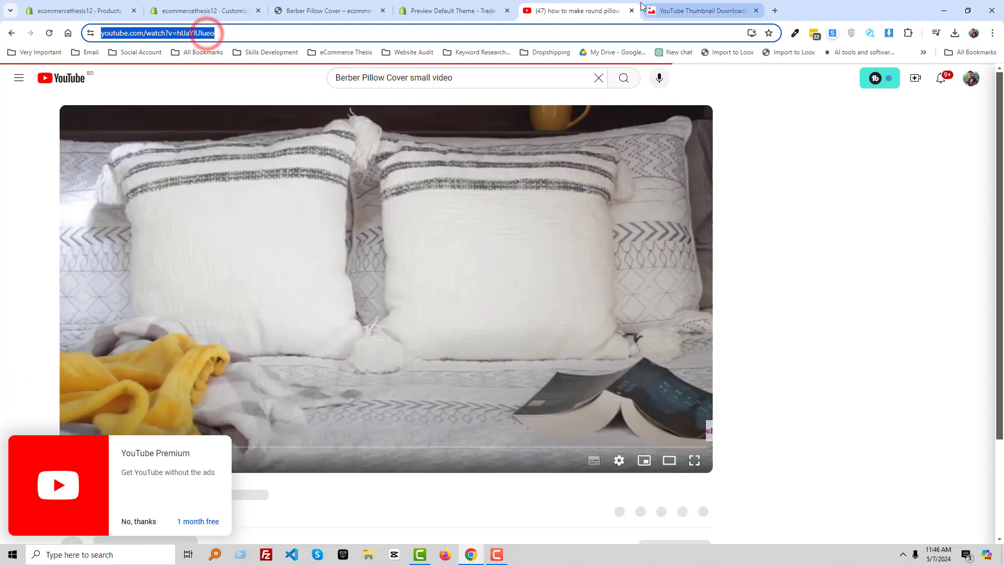
pyautogui.click(631, 10)
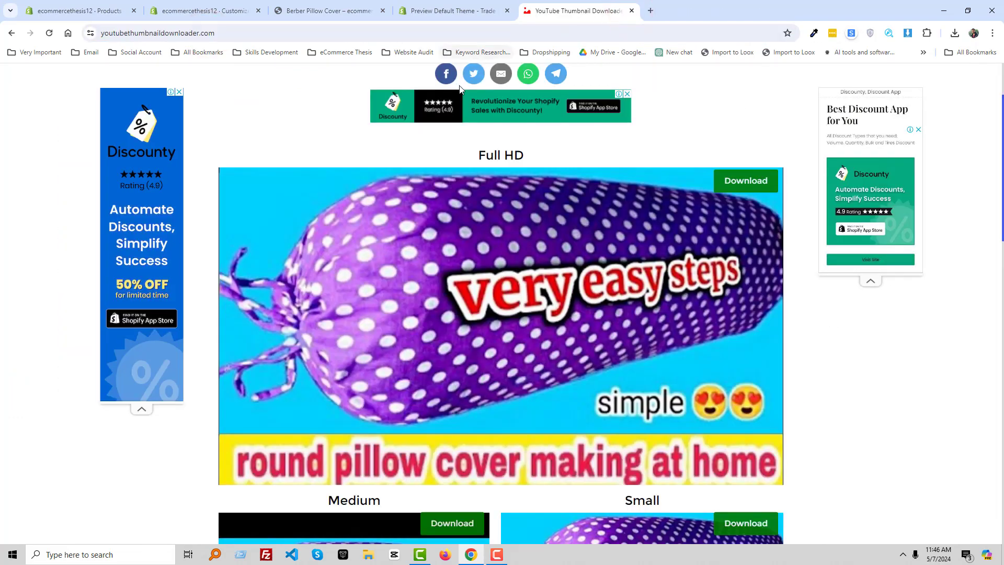
pyautogui.click(240, 33)
pyautogui.scroll(1, 397, 187)
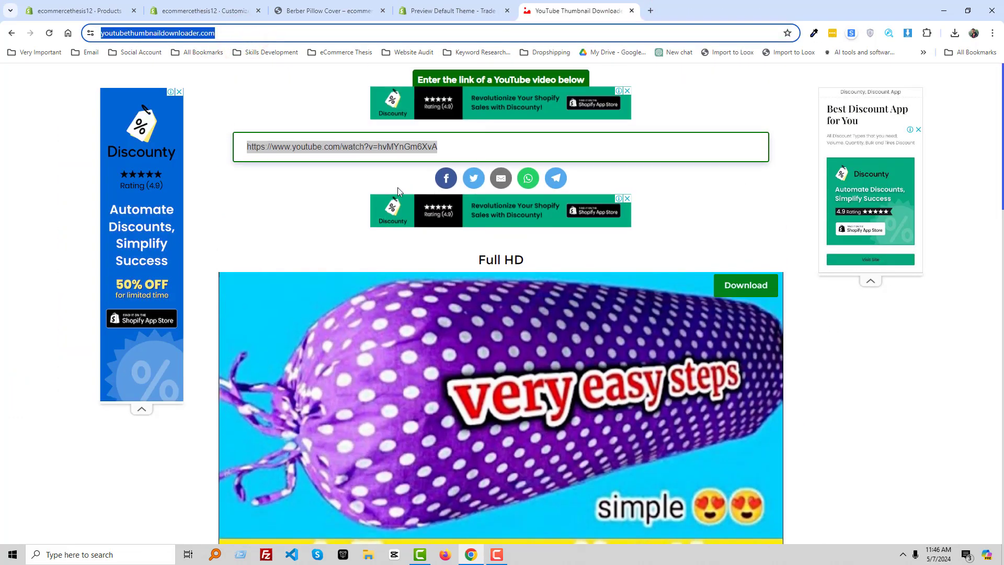
pyautogui.hotkey('ctrl', 'v')
pyautogui.click(411, 147)
pyautogui.hotkey('ctrl', 'v')
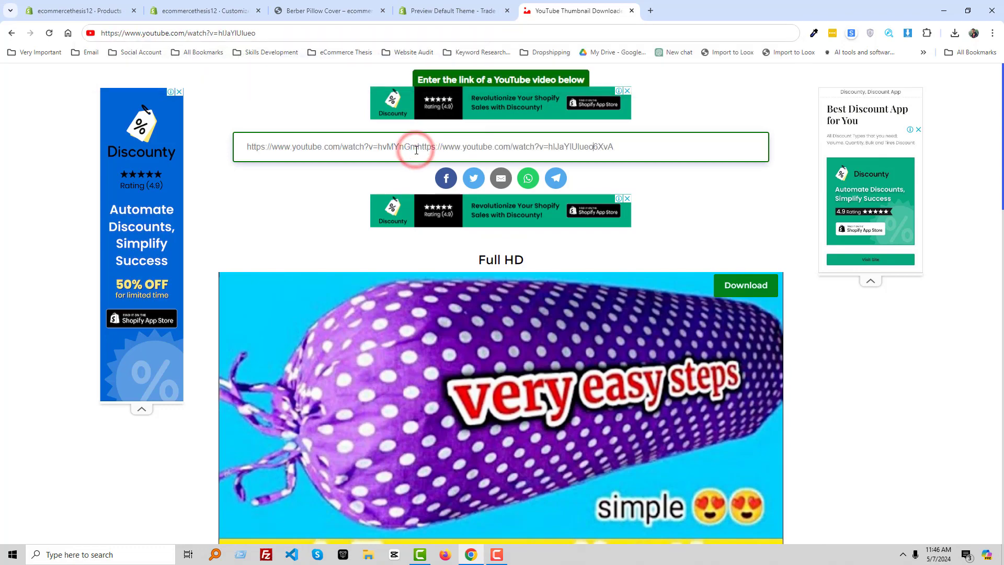
pyautogui.hotkey('ctrl', 'a')
pyautogui.hotkey('ctrl', 'v')
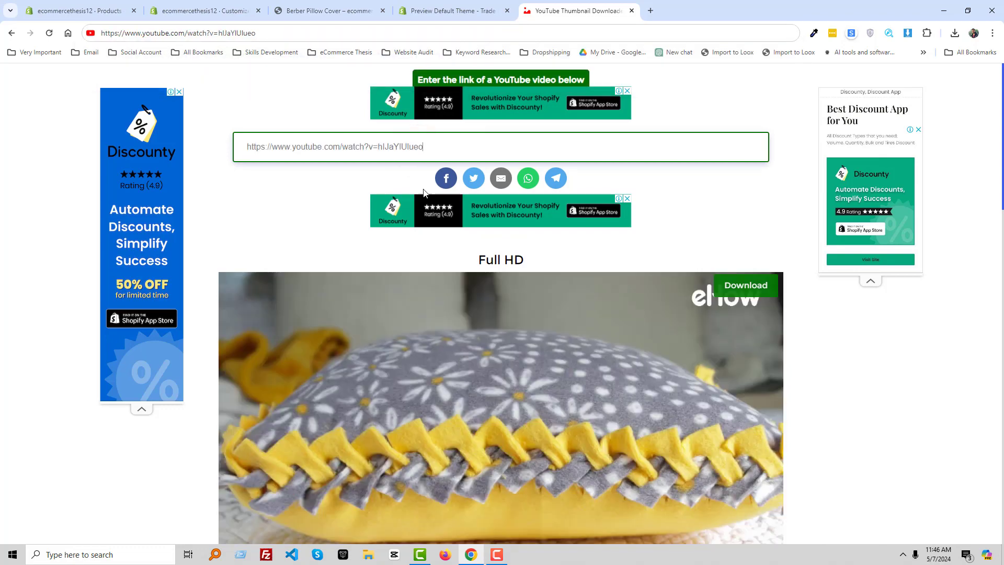
pyautogui.scroll(-2, 424, 192)
# - Save the Full HD thumbnail image to the computer
pyautogui.rightClick(424, 247)
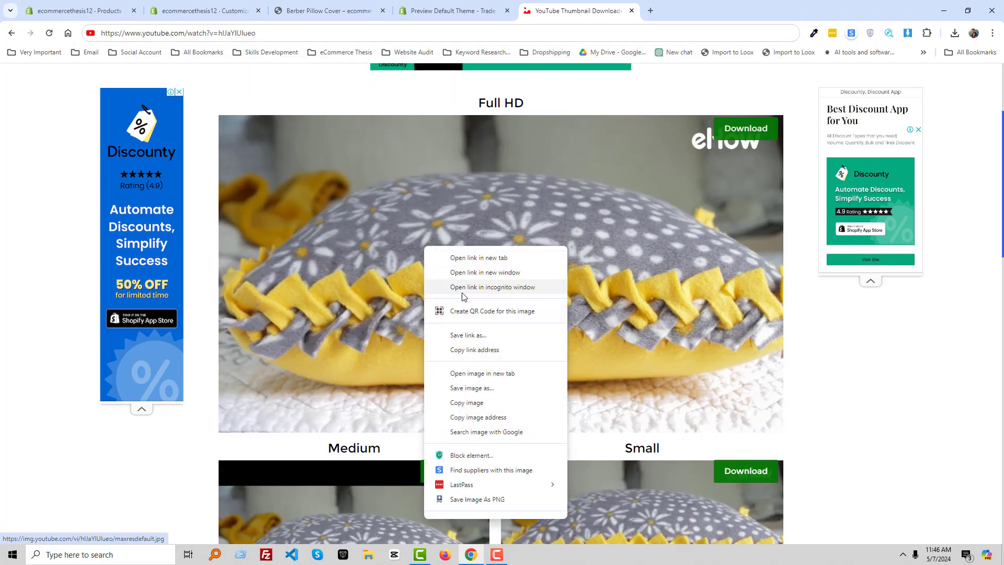
pyautogui.click(471, 388)
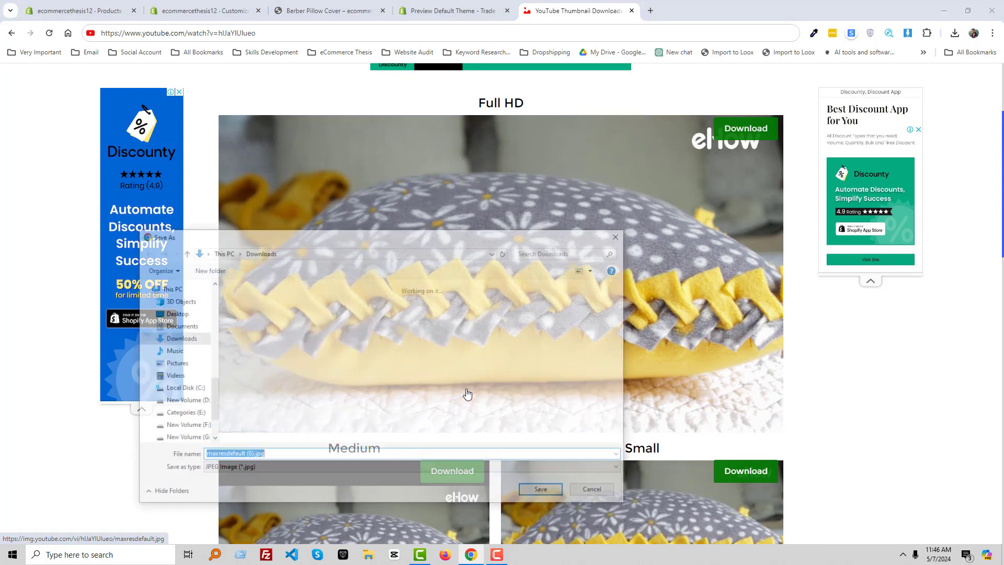
pyautogui.press('Return')
# - Replace the Video section's link with the braided pillow video URL
pyautogui.click(453, 11)
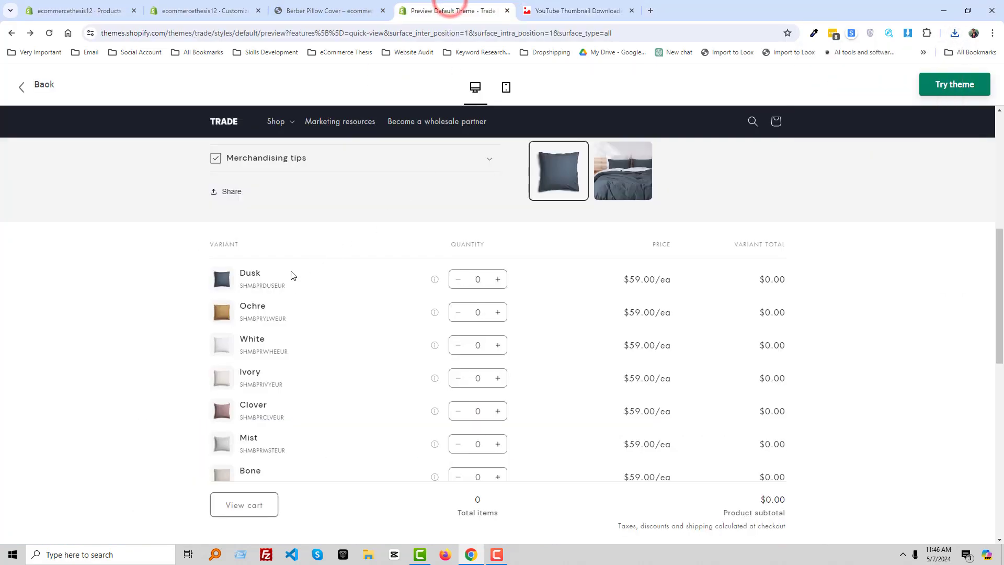
pyautogui.click(314, 10)
pyautogui.click(202, 6)
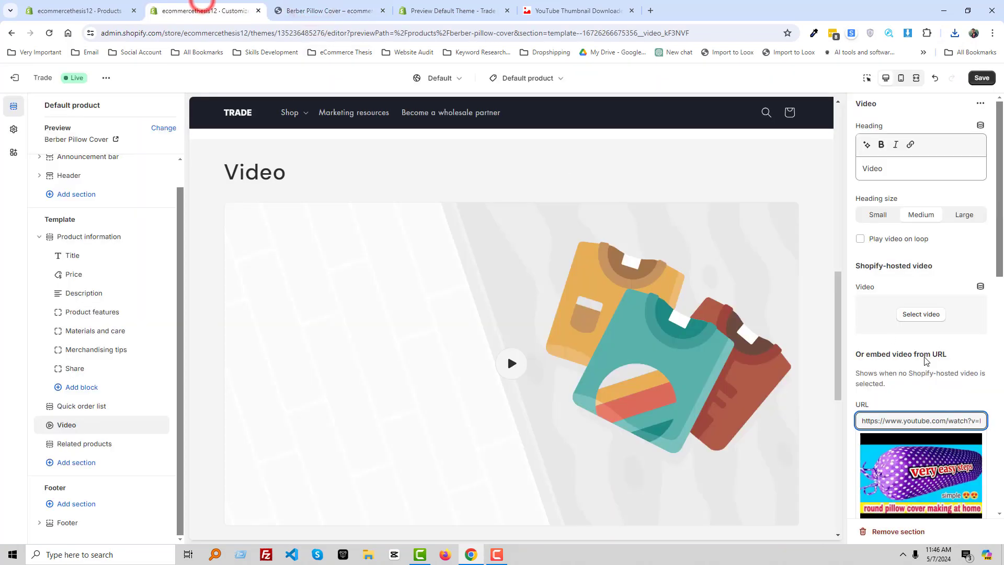
pyautogui.hotkey('ctrl', 'a')
pyautogui.hotkey('ctrl', 'v')
pyautogui.scroll(-3, 933, 392)
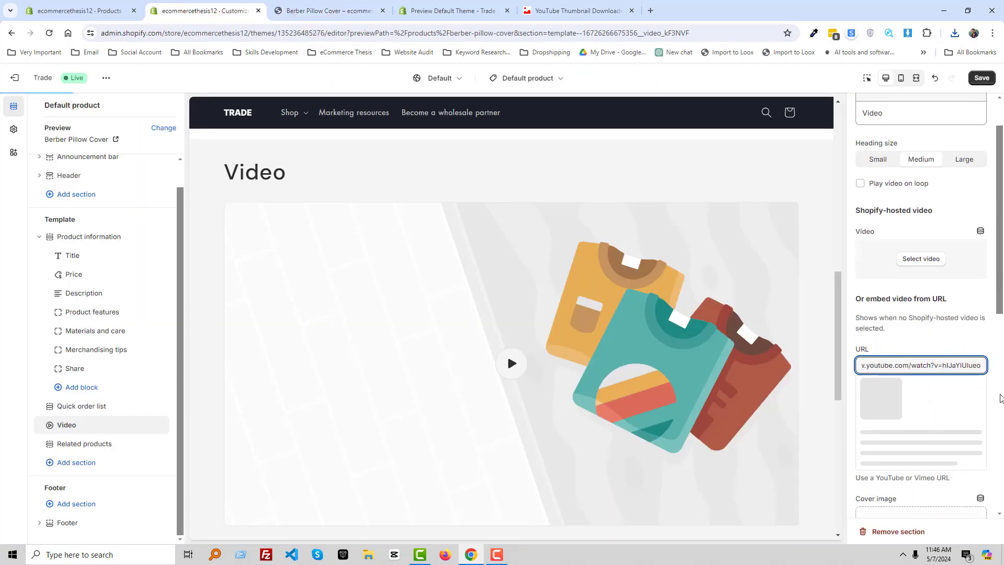
# - Upload maxresdefault (6).jpg as the Video section's cover image and save the template
pyautogui.click(921, 407)
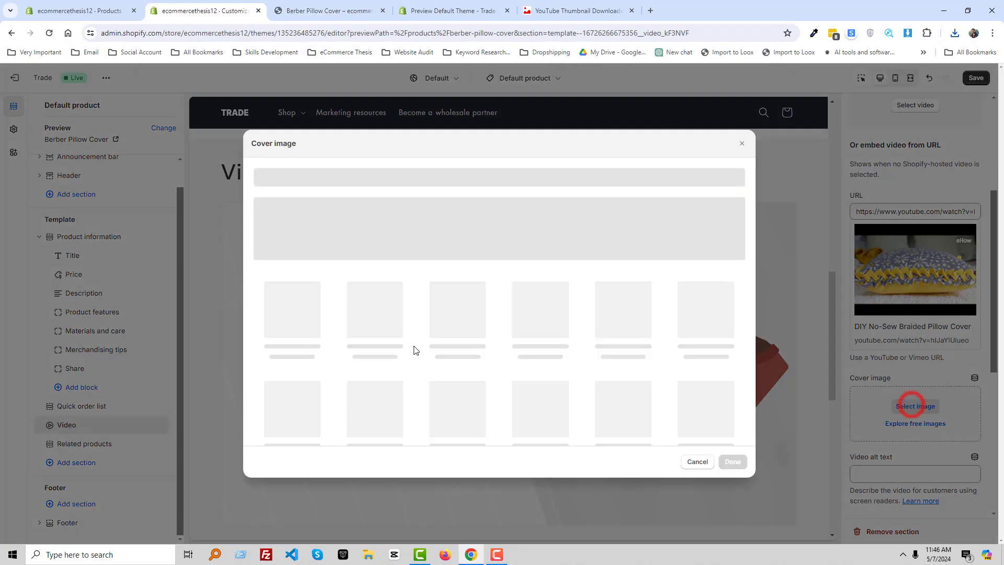
pyautogui.click(495, 198)
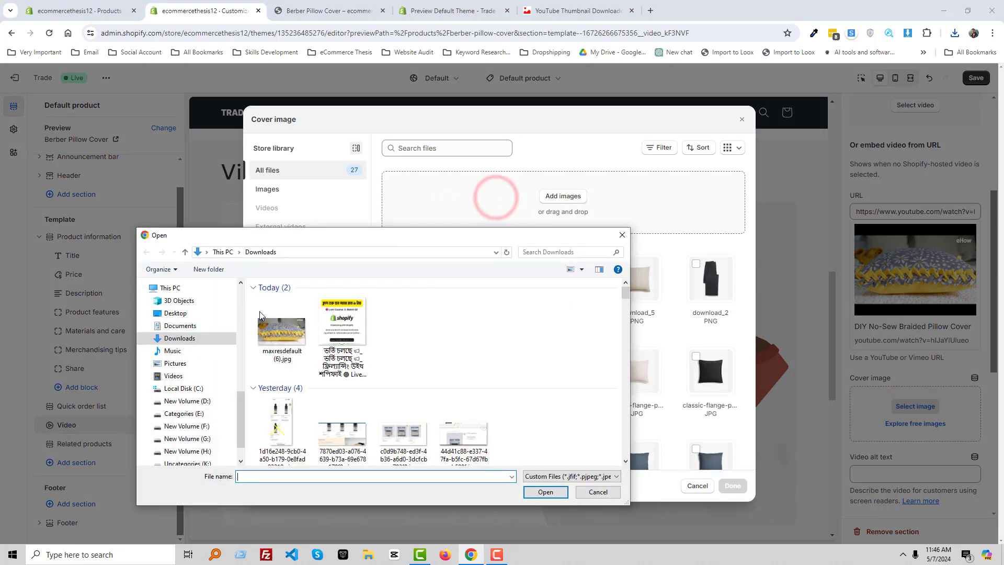
pyautogui.click(269, 316)
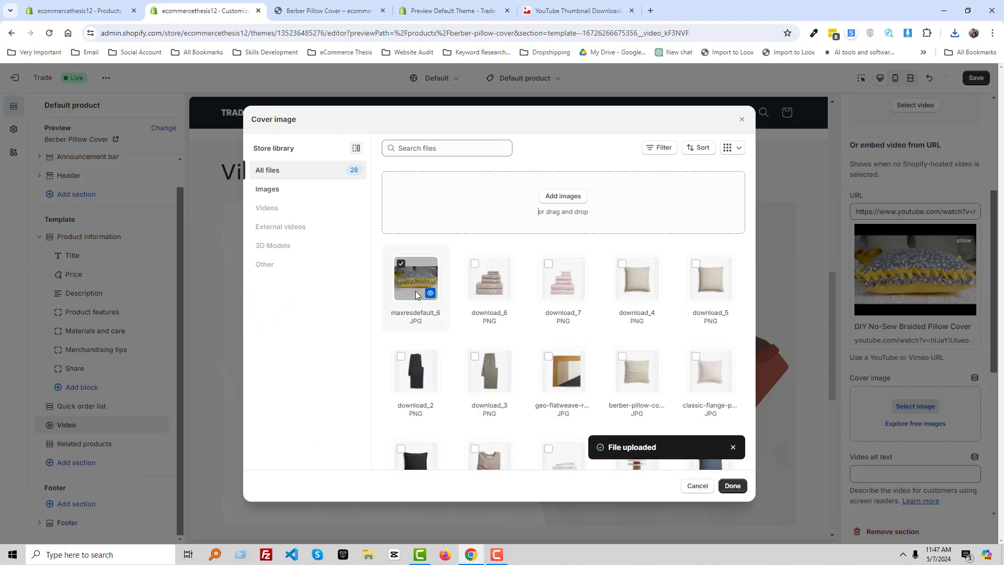
pyautogui.click(731, 485)
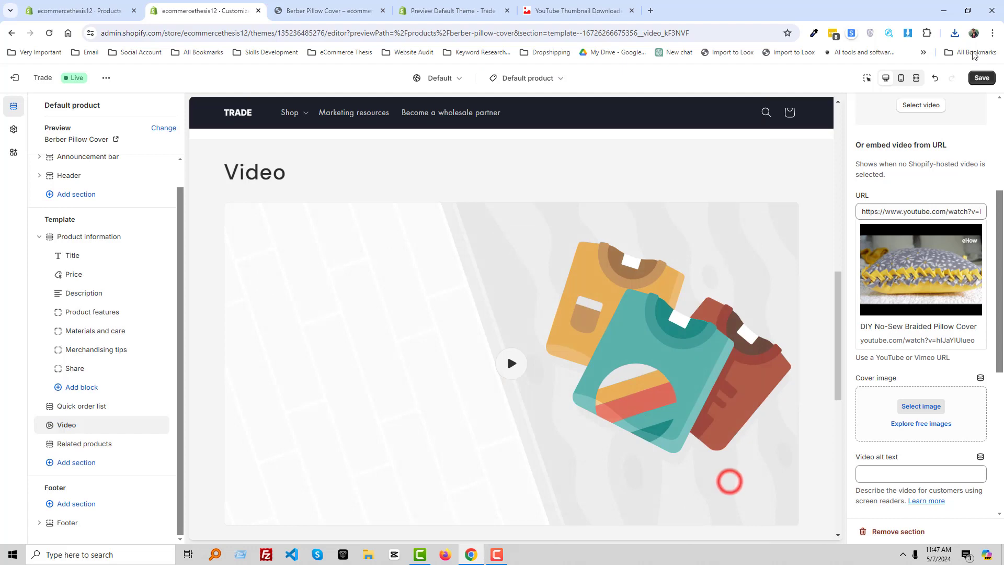
pyautogui.click(977, 78)
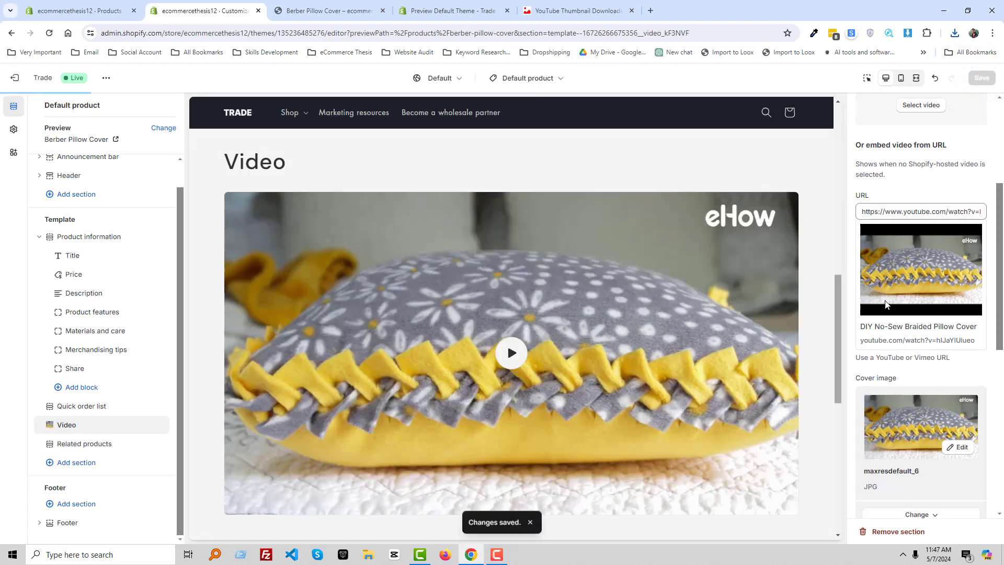
pyautogui.scroll(3, 892, 196)
# - Delete the 'Video' heading above the embedded video and save the template
pyautogui.doubleClick(897, 175)
pyautogui.press('BackSpace')
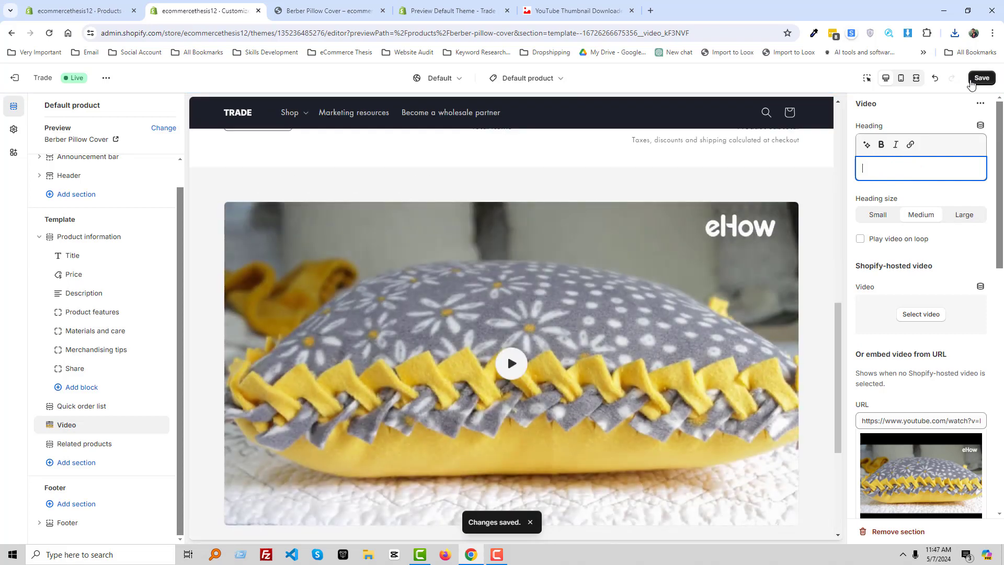
pyautogui.click(973, 81)
pyautogui.scroll(-4, 576, 344)
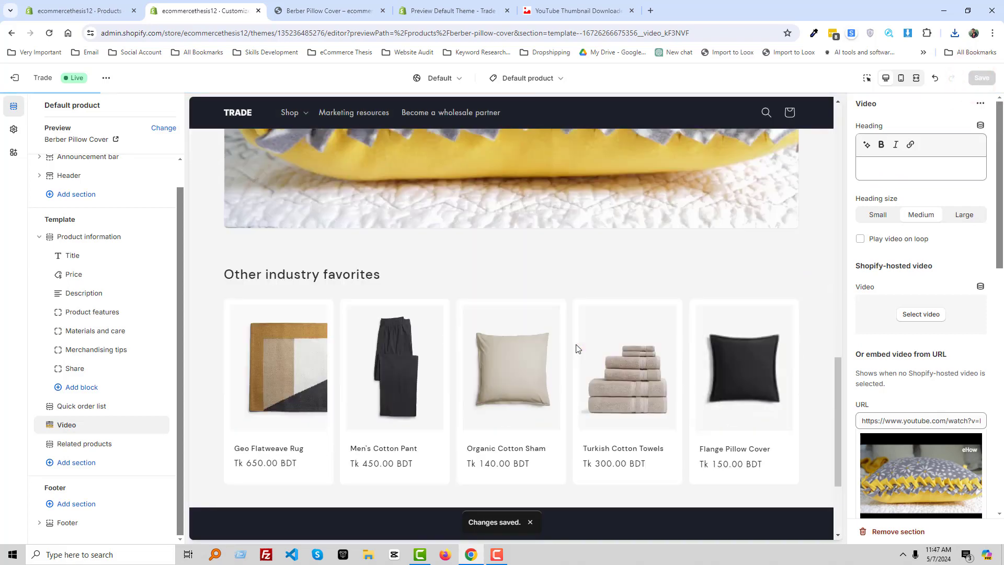
pyautogui.scroll(-2, 576, 348)
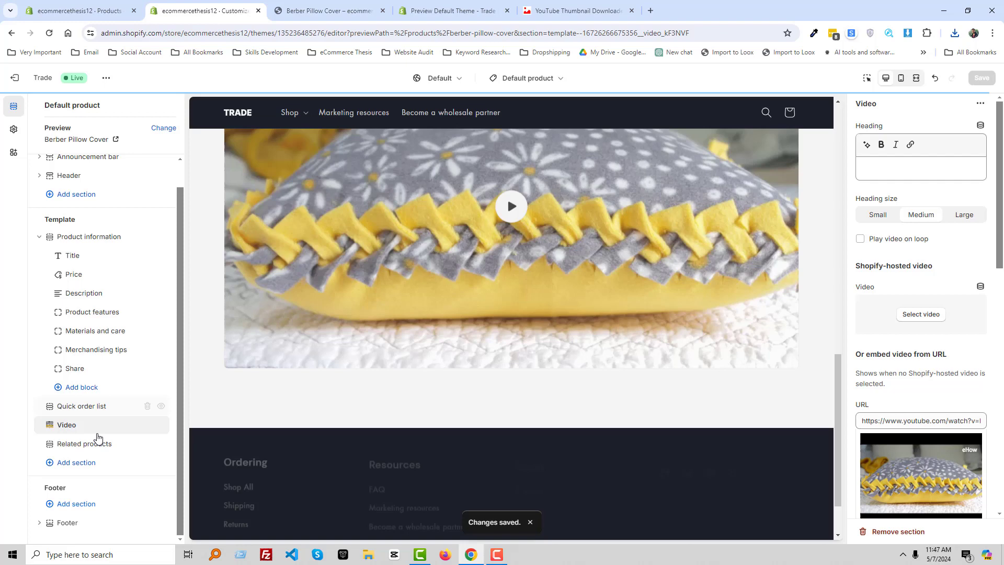
pyautogui.click(79, 462)
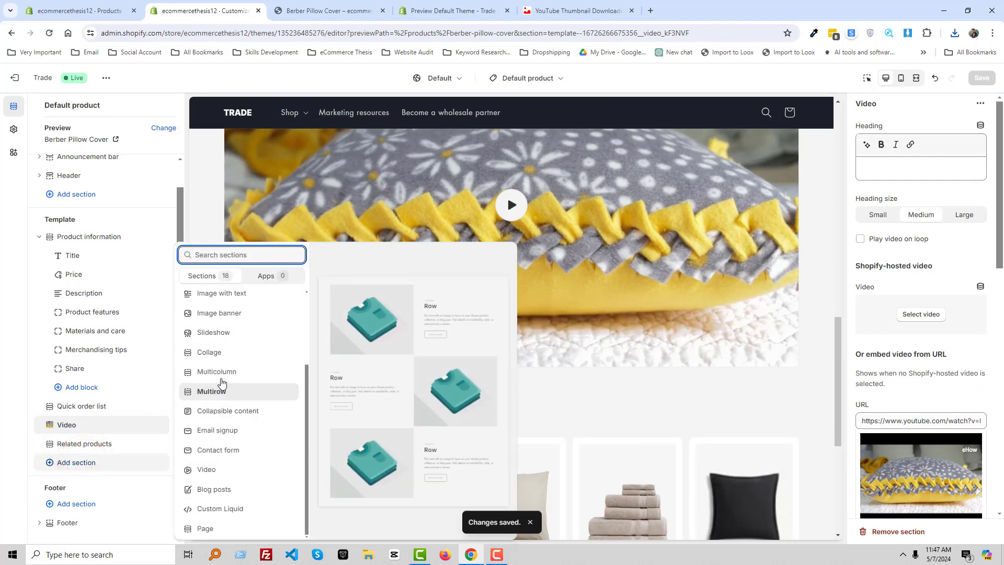
# - Insert a Multicolumn section above Related products and clear its heading
pyautogui.click(224, 376)
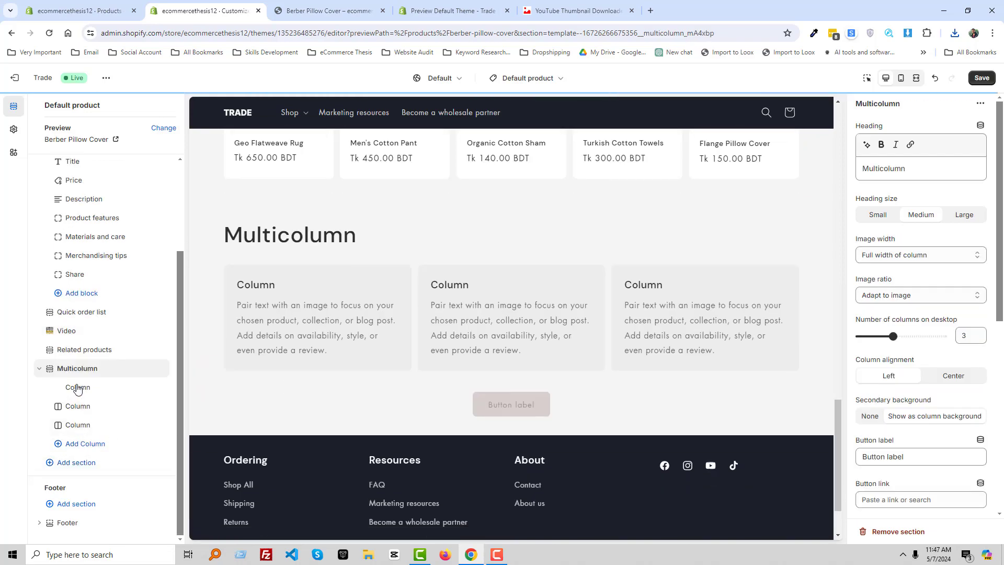
pyautogui.moveTo(89, 432)
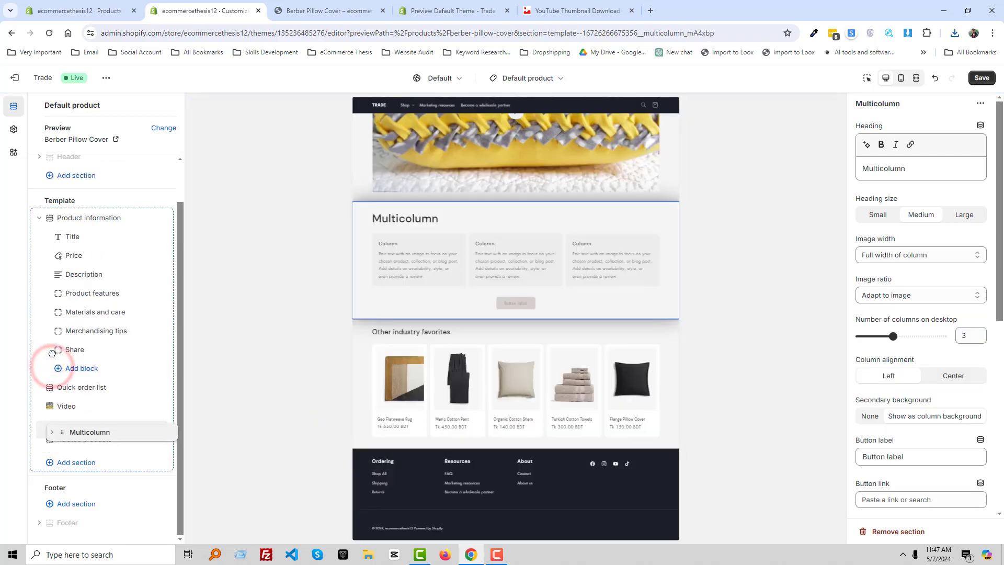
pyautogui.moveTo(53, 370); pyautogui.dragTo(51, 358)
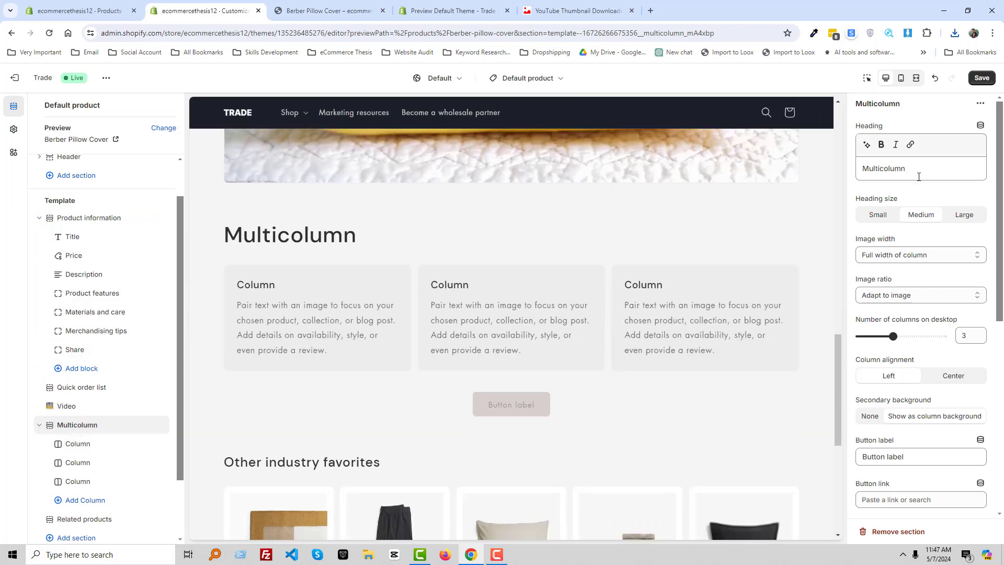
pyautogui.doubleClick(919, 172)
pyautogui.press('BackSpace')
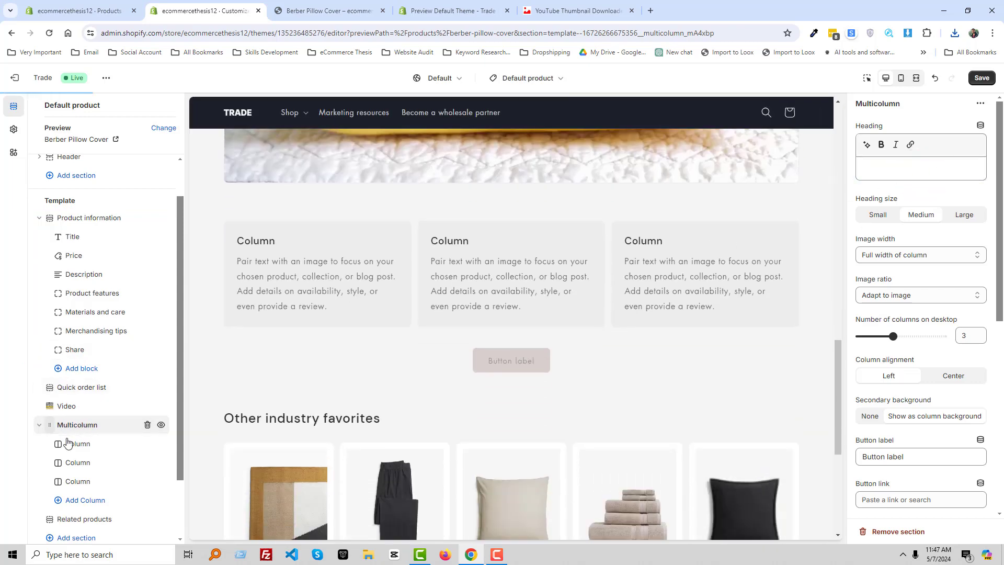
# - Head the three columns 'Fast Delivery', 'Easy Return' and '24/7 Hours Support'
pyautogui.click(83, 444)
pyautogui.doubleClick(880, 247)
pyautogui.write('Fast Delivery')
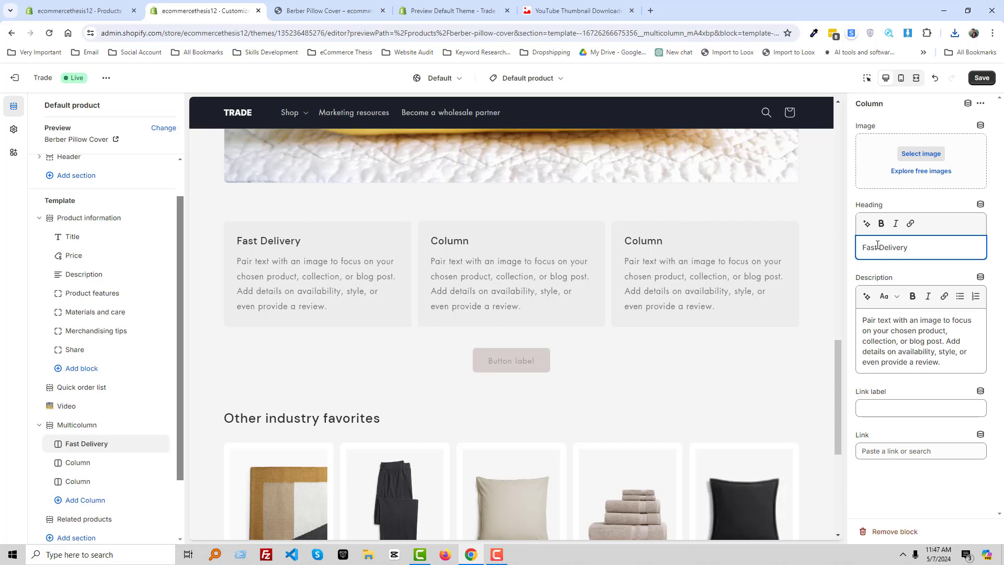
pyautogui.click(79, 463)
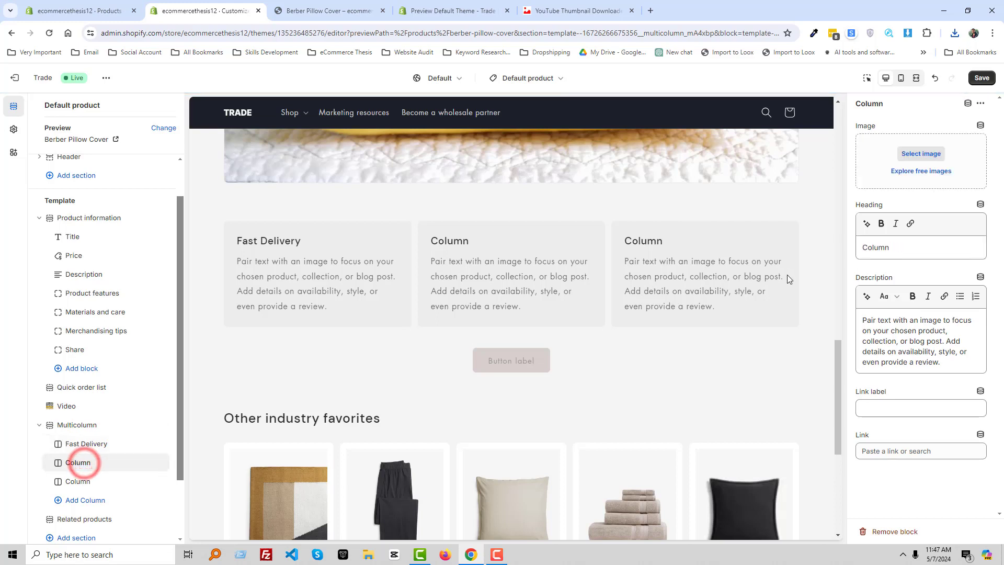
pyautogui.doubleClick(866, 249)
pyautogui.write('Easy Return')
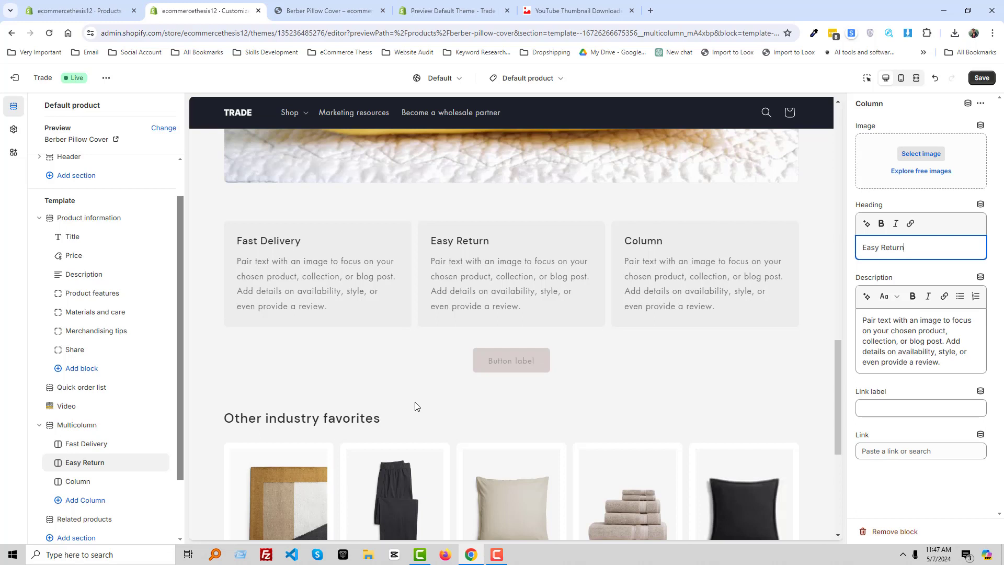
pyautogui.click(79, 481)
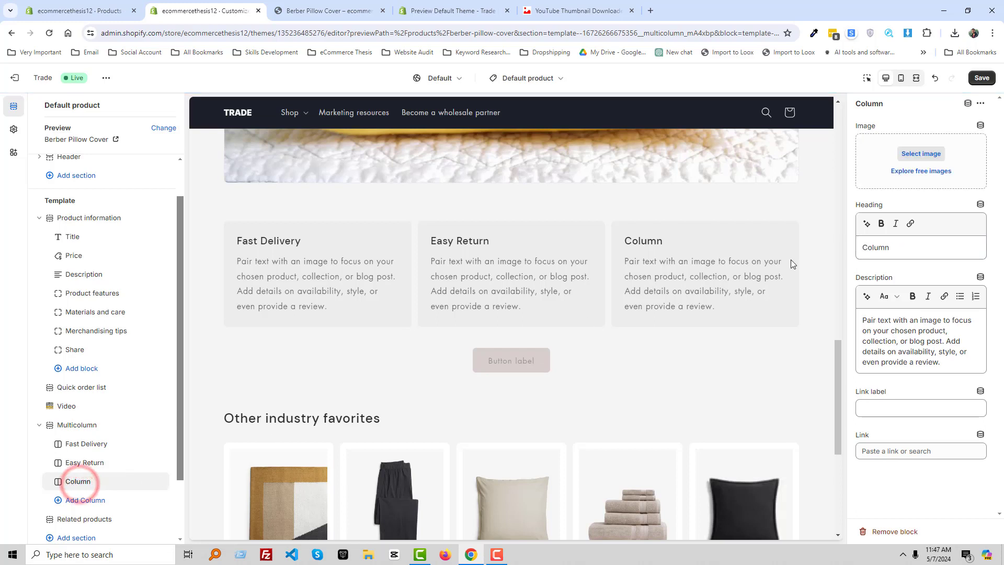
pyautogui.tripleClick(864, 247)
pyautogui.write('24/7 Hours Support')
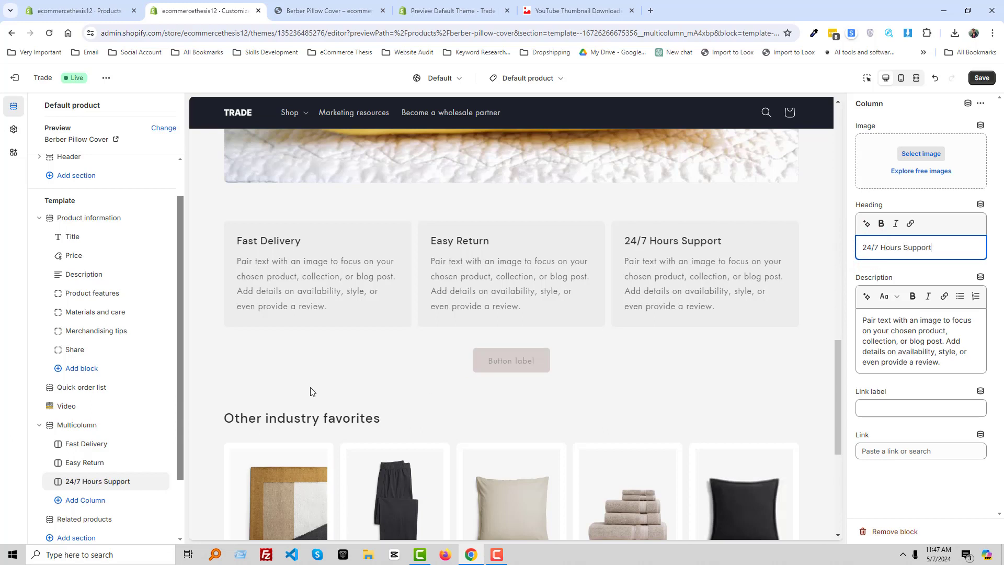
pyautogui.click(78, 426)
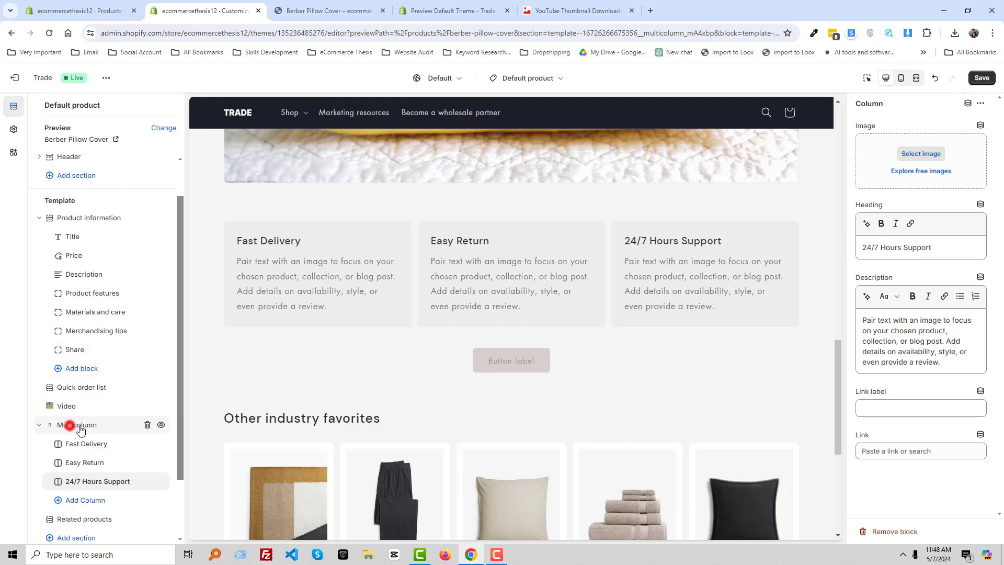
# - Clear the Multicolumn button label to hide its buttons, and save
pyautogui.tripleClick(890, 456)
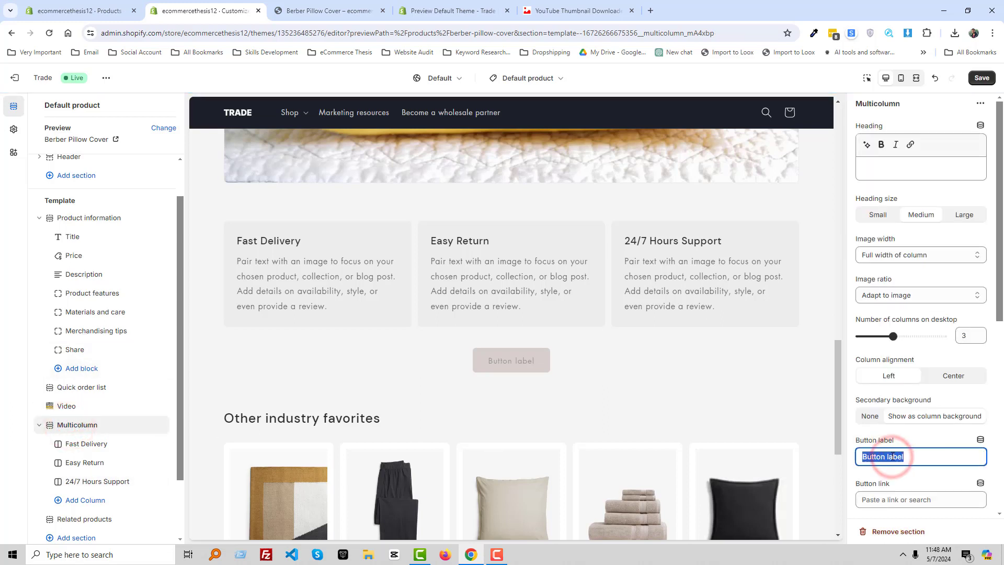
pyautogui.press('BackSpace')
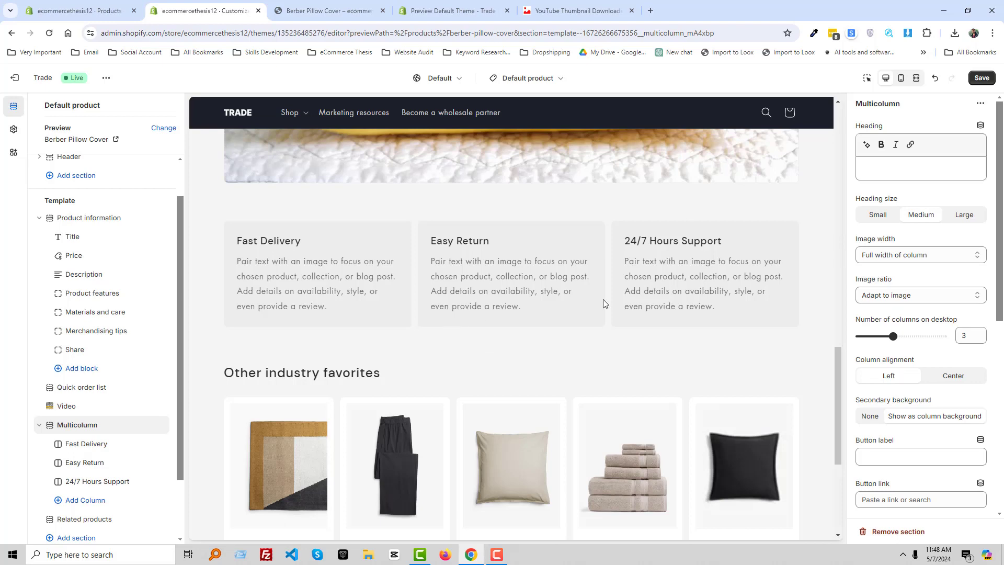
pyautogui.click(981, 78)
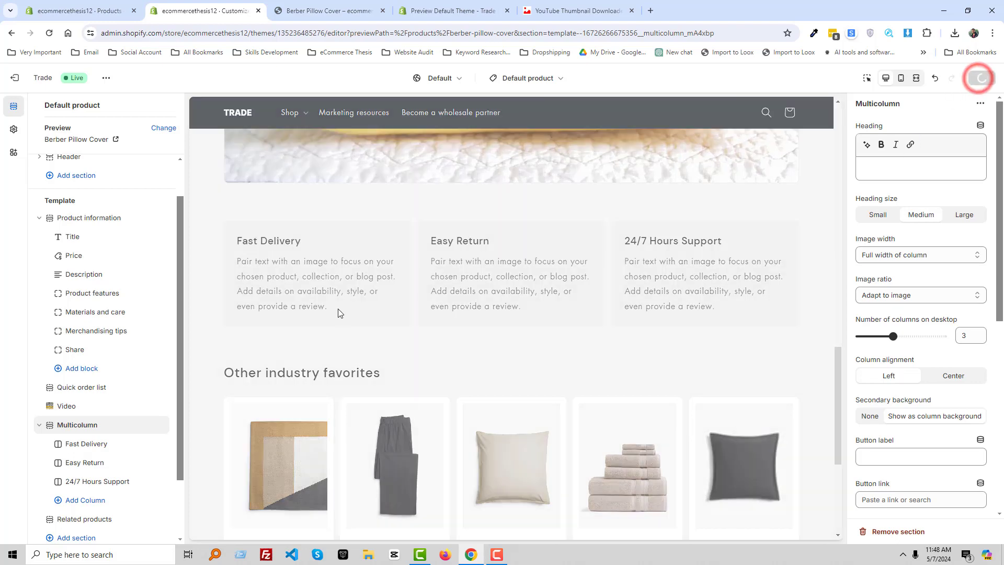
# - Reload the live Berber Pillow Cover product page to see the video and feature columns
pyautogui.click(309, 10)
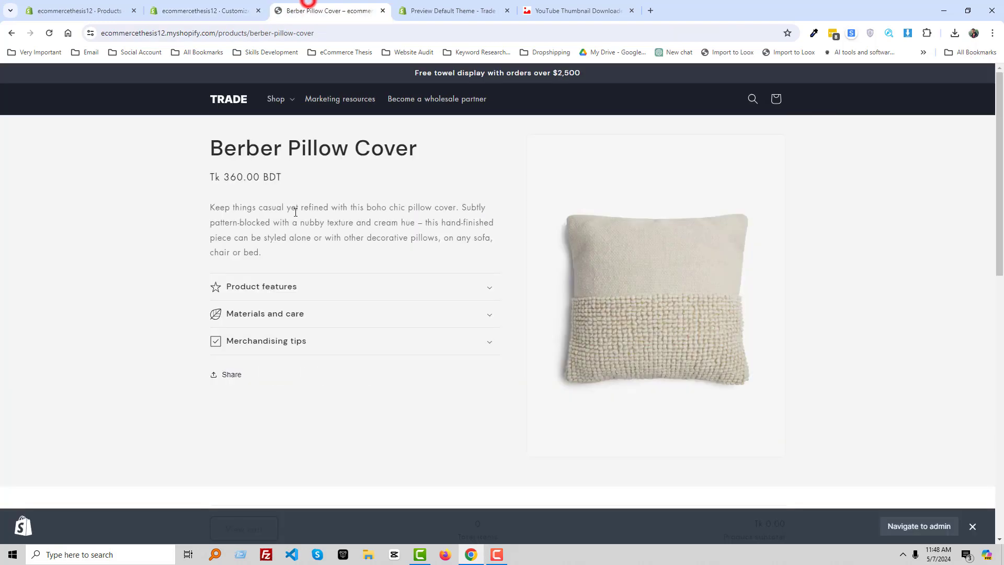
pyautogui.rightClick(65, 297)
pyautogui.click(113, 65)
pyautogui.scroll(-2, 342, 385)
pyautogui.scroll(-3, 440, 378)
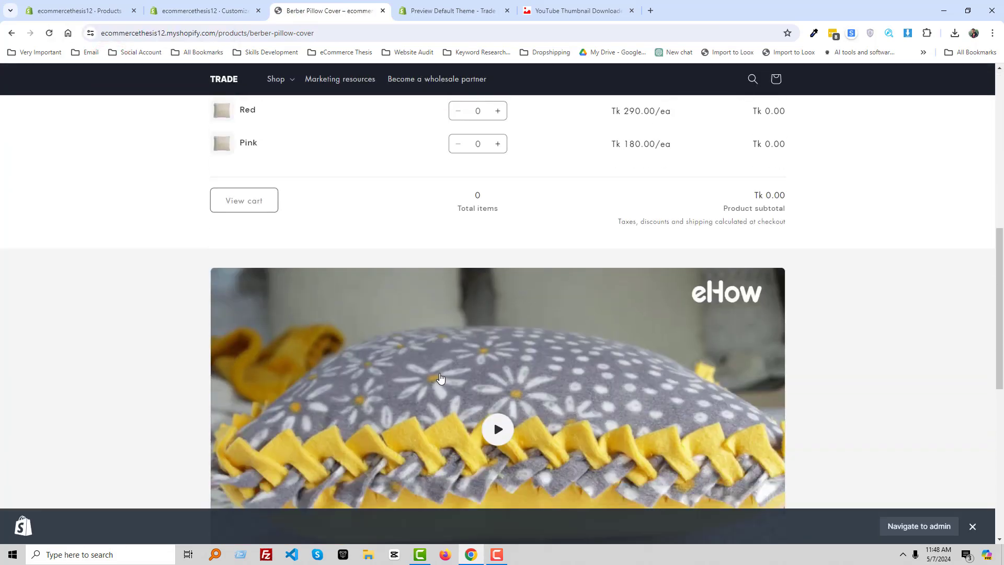
pyautogui.scroll(-1, 439, 378)
pyautogui.scroll(-3, 392, 369)
pyautogui.scroll(-3, 386, 359)
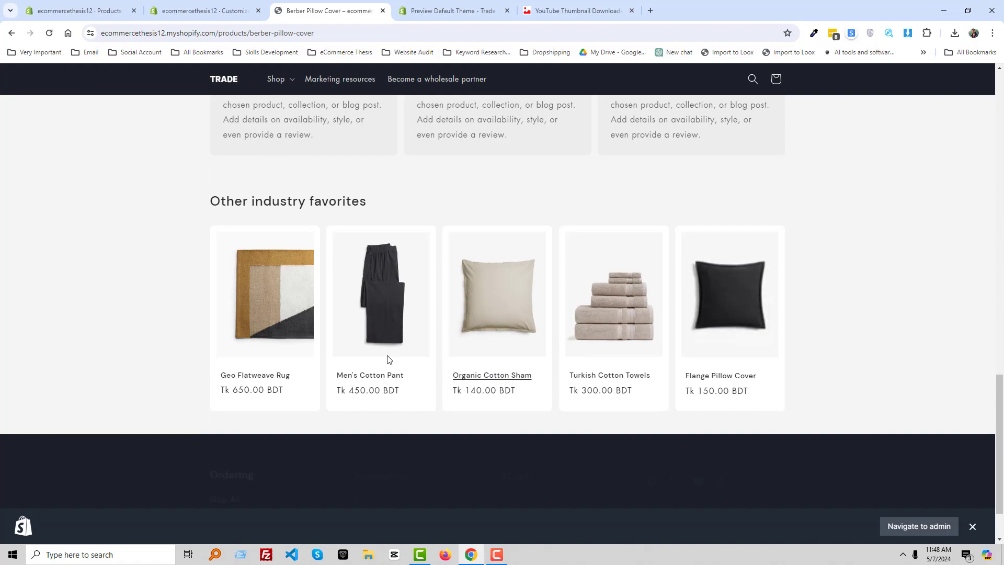
pyautogui.scroll(-2, 509, 359)
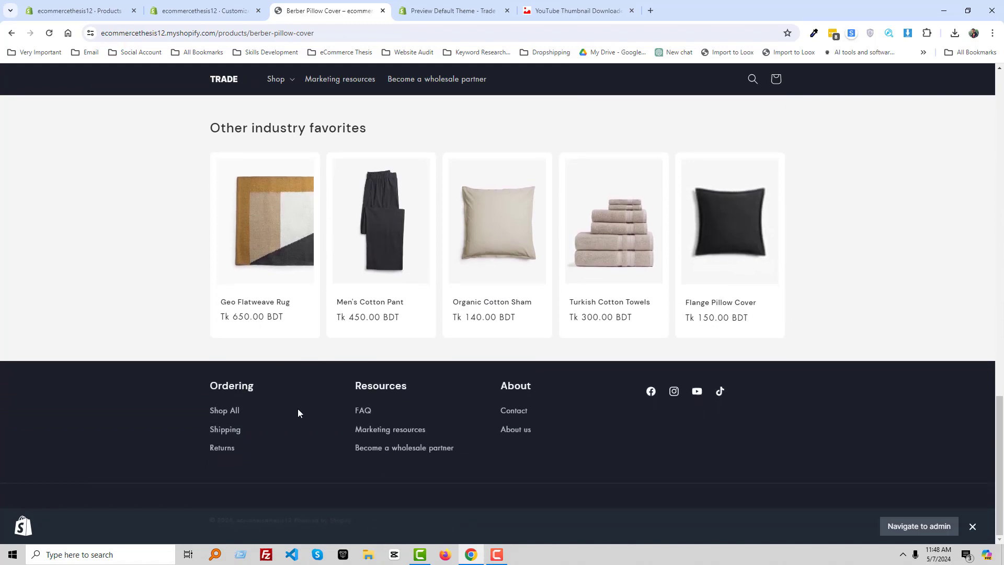
pyautogui.scroll(1, 416, 430)
pyautogui.scroll(3, 398, 423)
pyautogui.scroll(6, 366, 407)
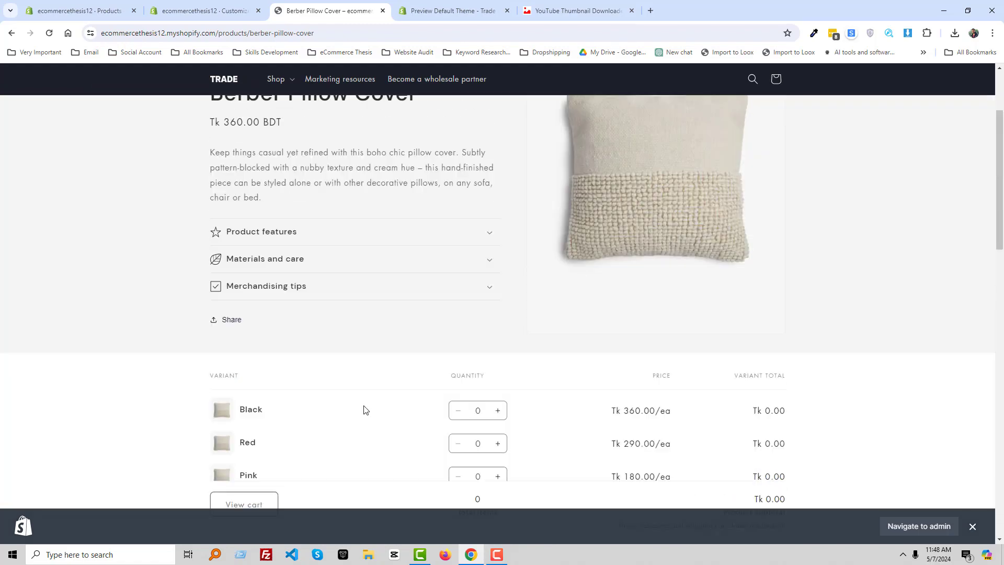
pyautogui.scroll(-5, 366, 408)
pyautogui.scroll(-5, 358, 422)
pyautogui.scroll(-1, 356, 419)
pyautogui.scroll(4, 361, 417)
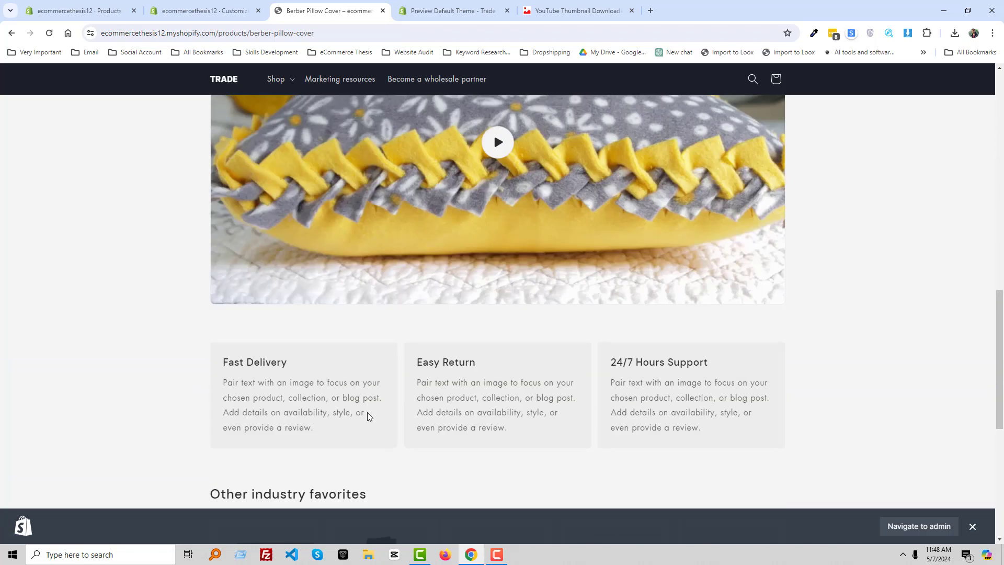
pyautogui.scroll(6, 365, 415)
pyautogui.scroll(1, 368, 416)
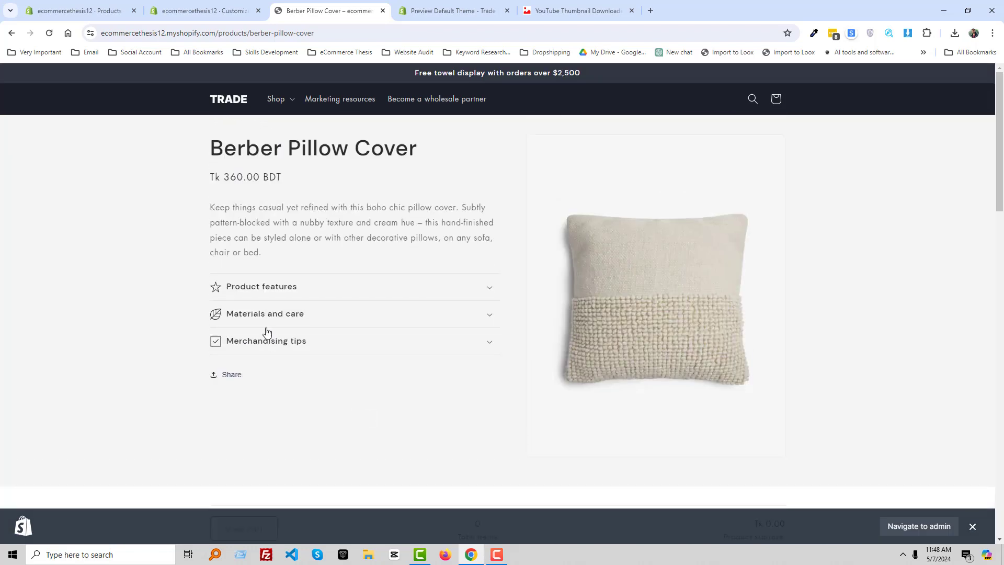